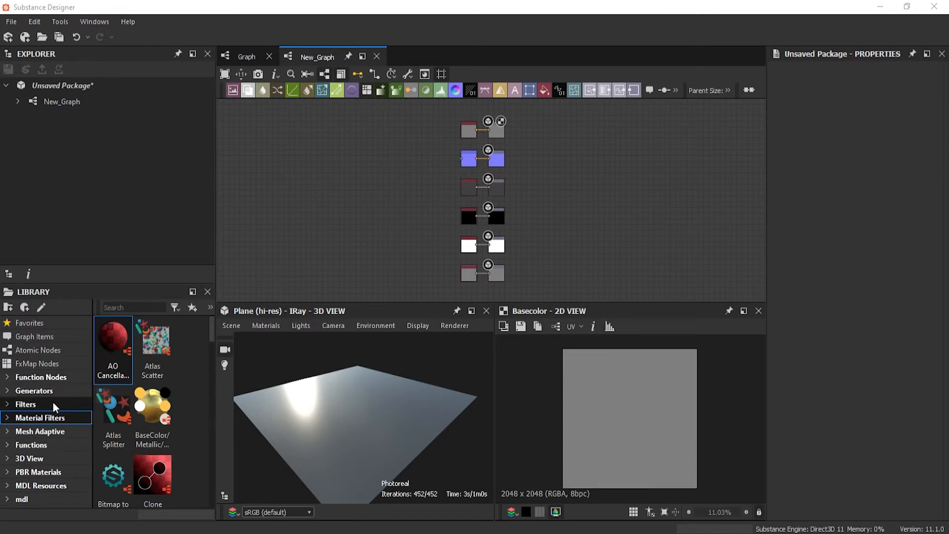
Browse the library's Function Nodes, Generators and Filters categories, including the Filters subcategories.
click(49, 377)
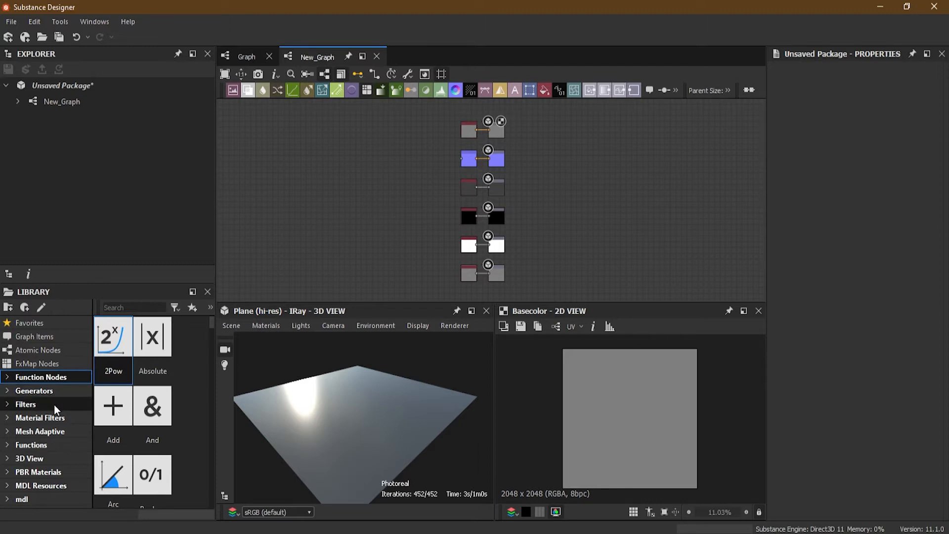
click(53, 390)
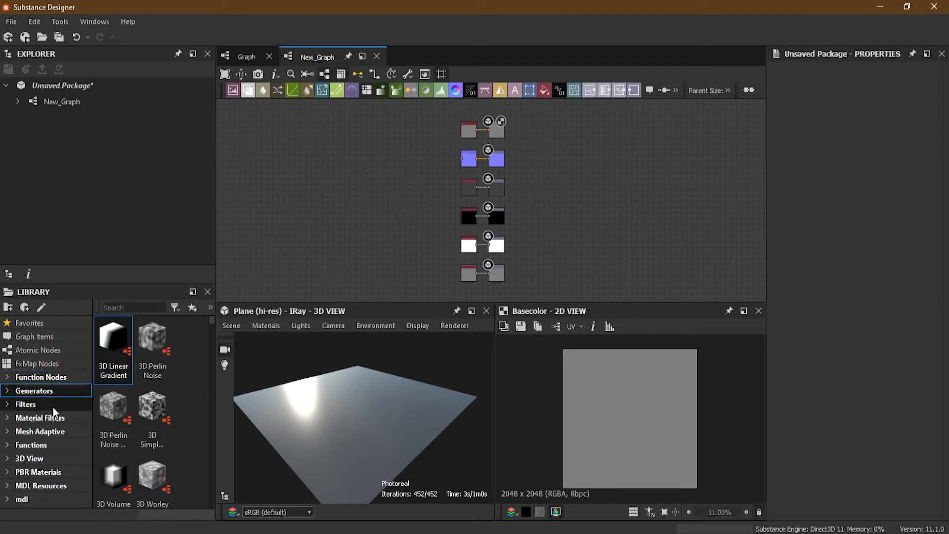
click(53, 403)
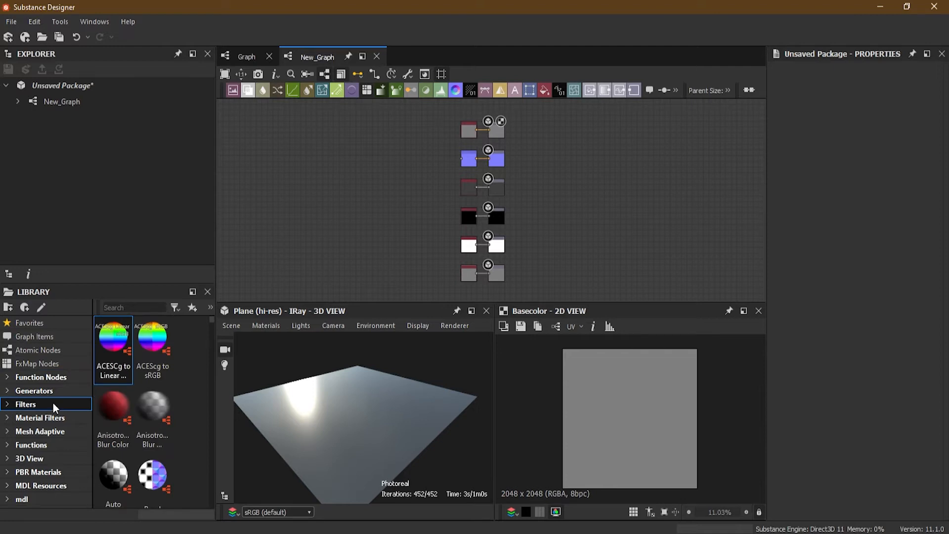
click(8, 404)
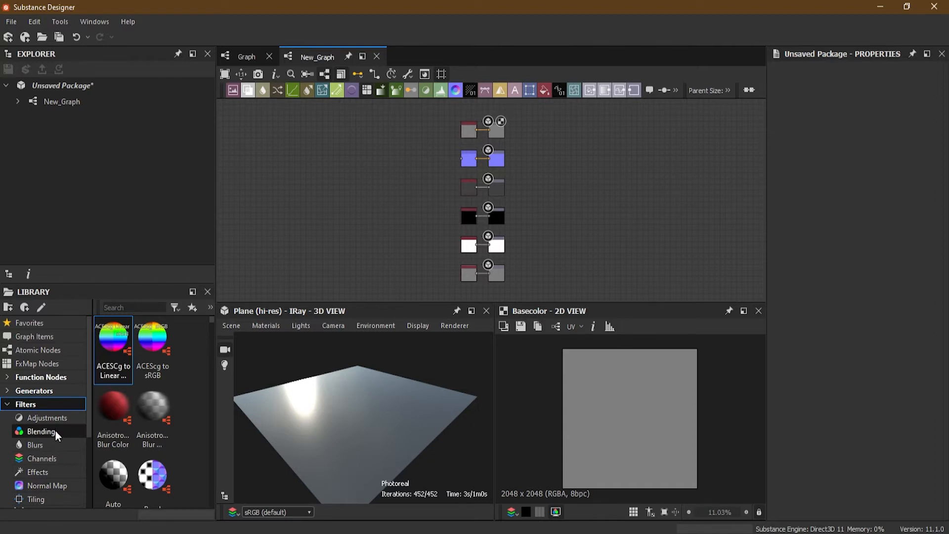
scroll(55, 445, down, 1)
scroll(62, 435, down, 2)
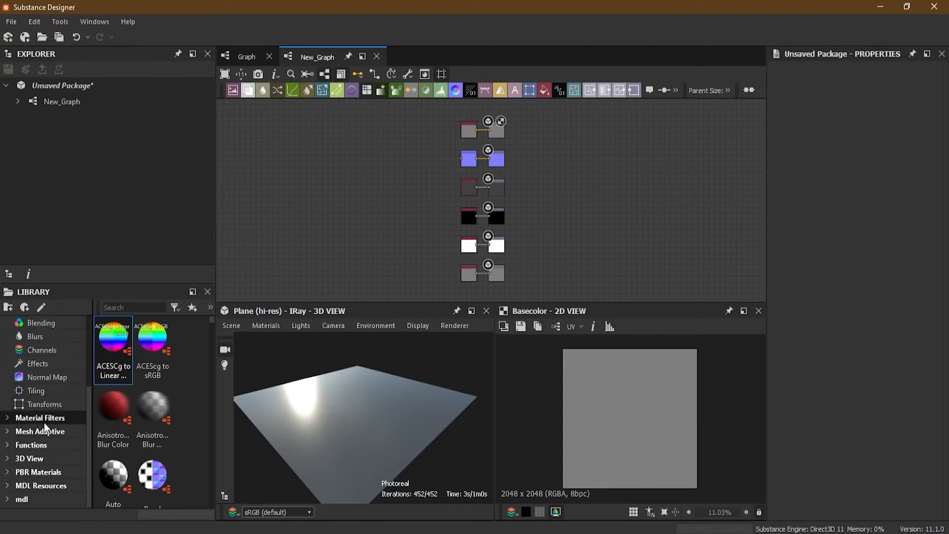
click(6, 420)
click(6, 419)
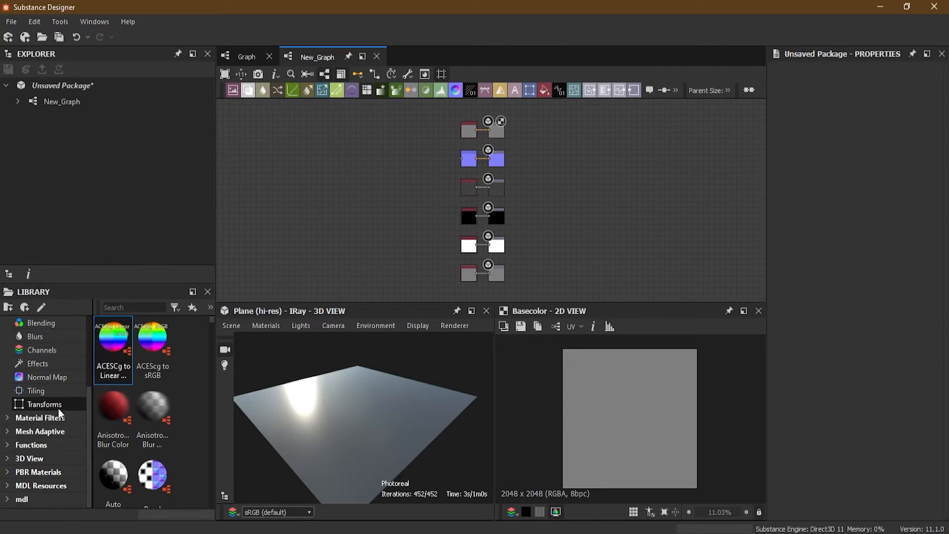
scroll(58, 409, up, 3)
click(7, 404)
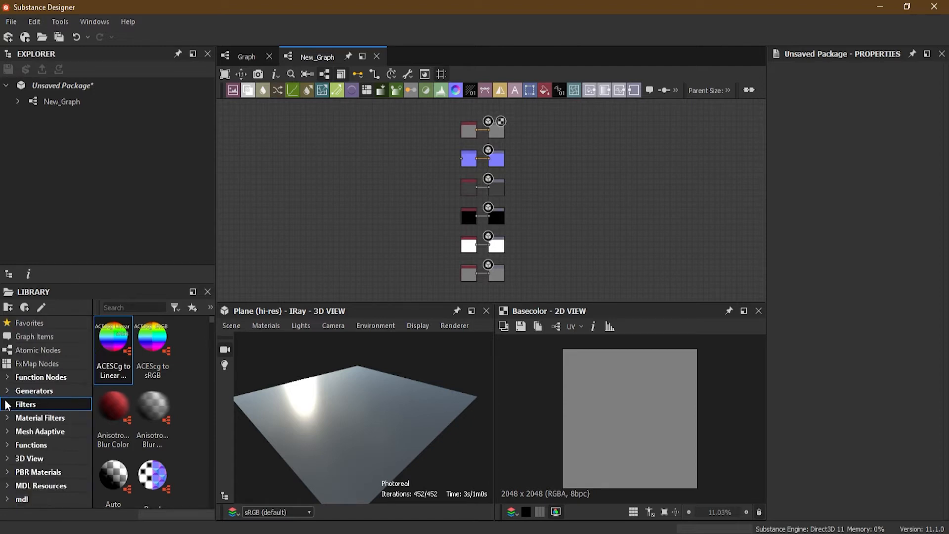
Add the Star pattern from the Generators library to the favorites.
click(35, 322)
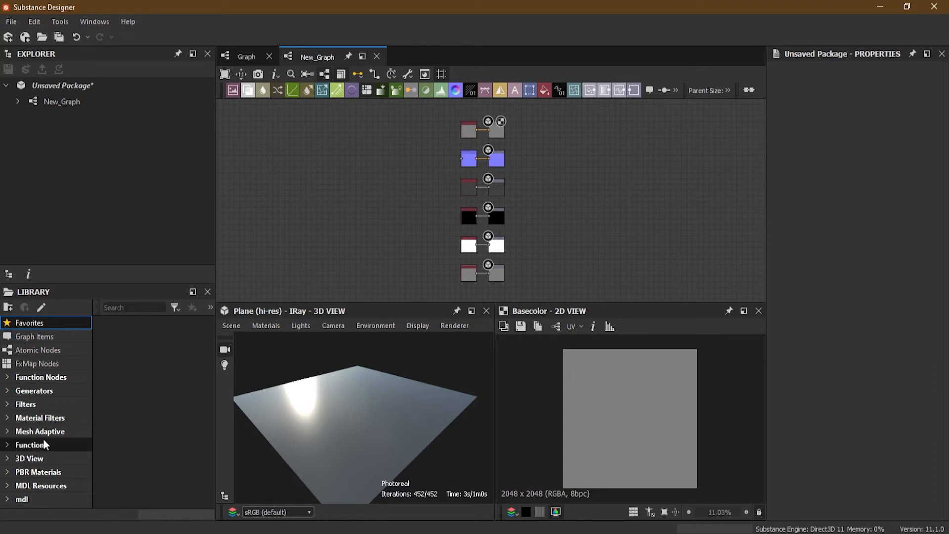
click(8, 391)
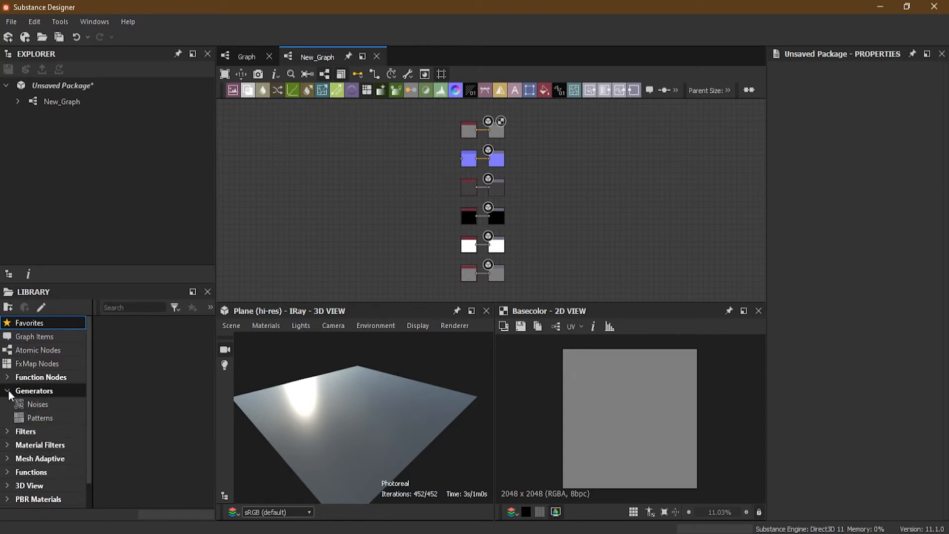
click(58, 418)
scroll(163, 388, down, 5)
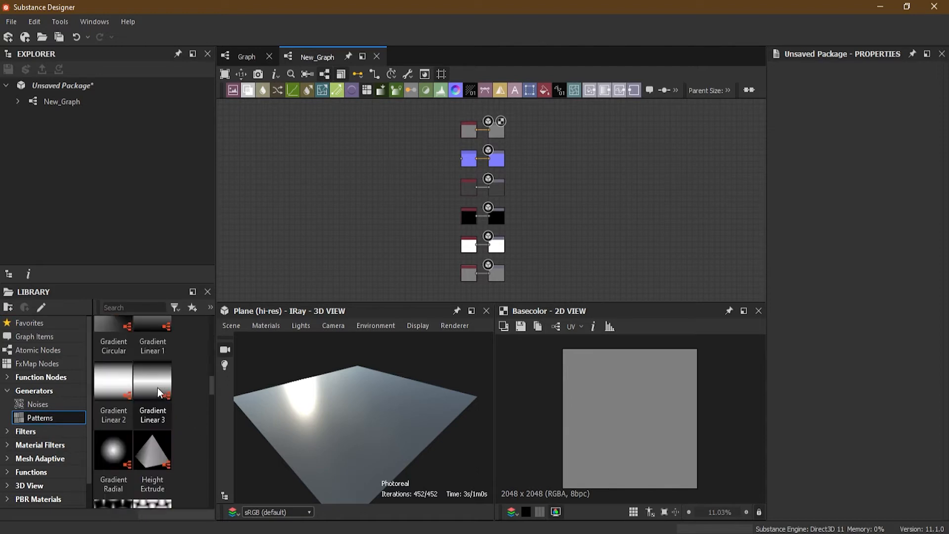
scroll(183, 415, down, 5)
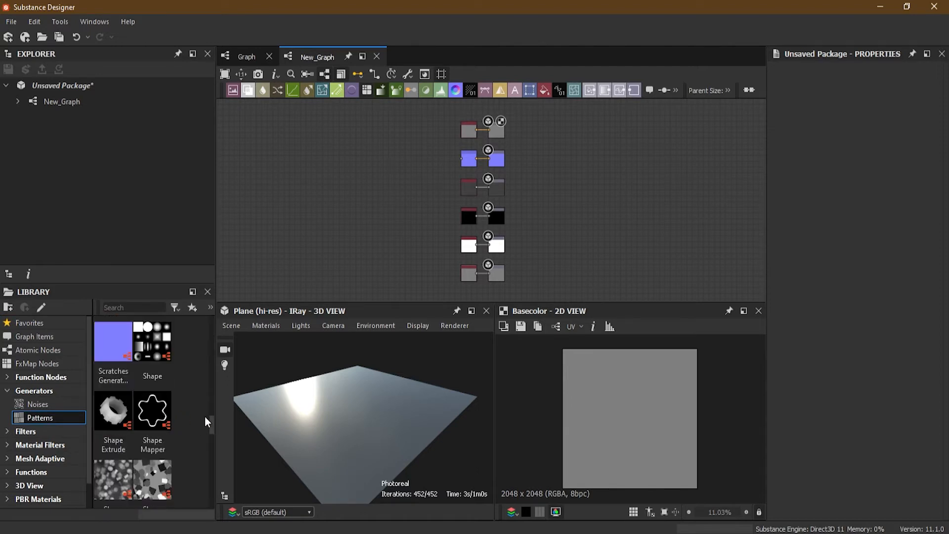
scroll(206, 417, down, 3)
scroll(206, 421, down, 3)
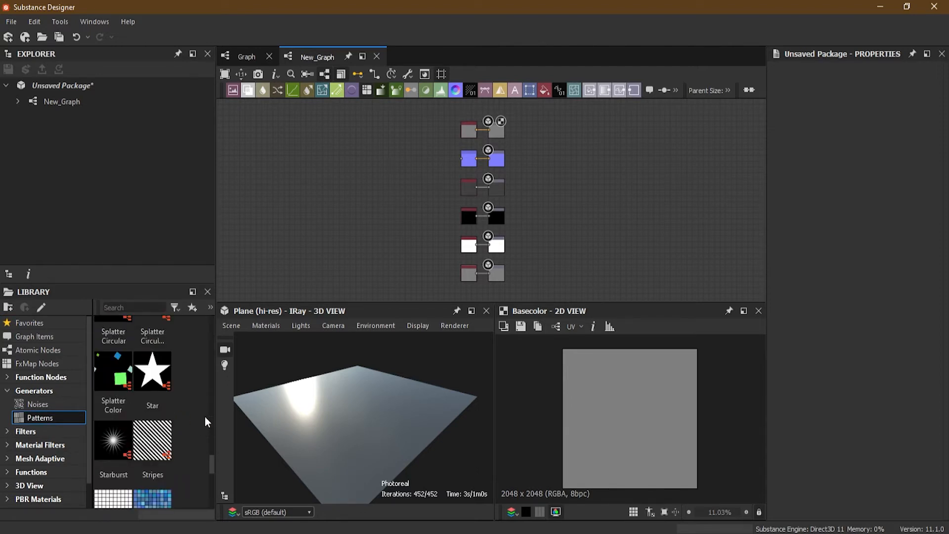
scroll(205, 419, up, 3)
scroll(205, 416, down, 3)
click(160, 386)
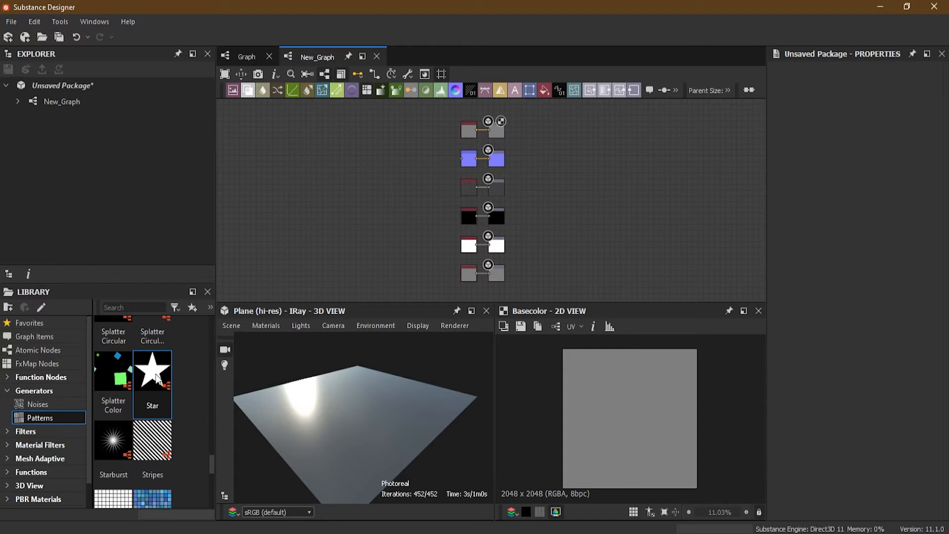
mouse_move(152, 367)
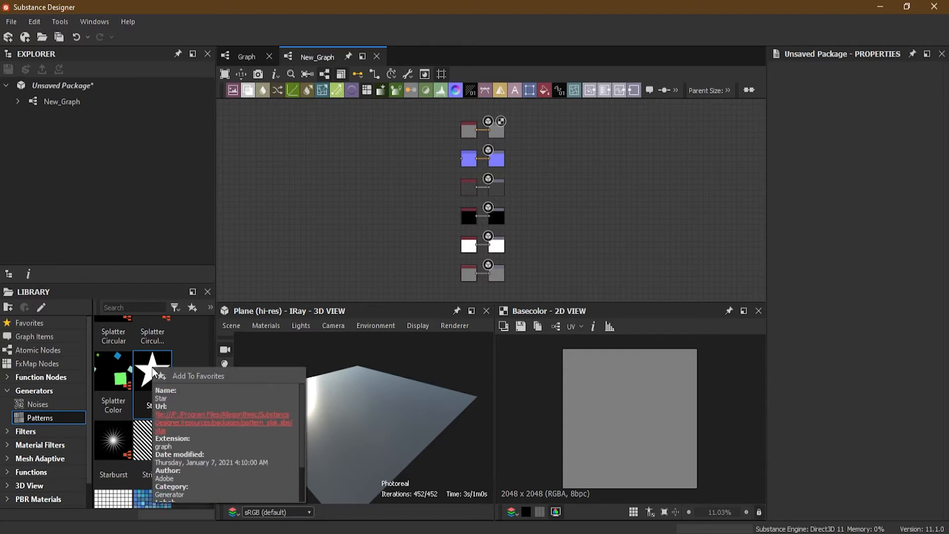
click(199, 377)
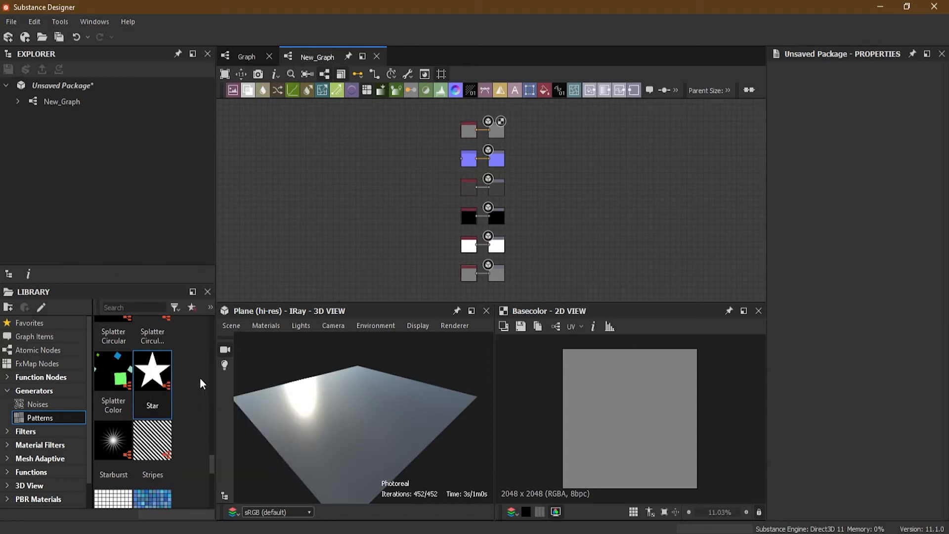
Show the favorites and remove the Star pattern from them.
click(56, 327)
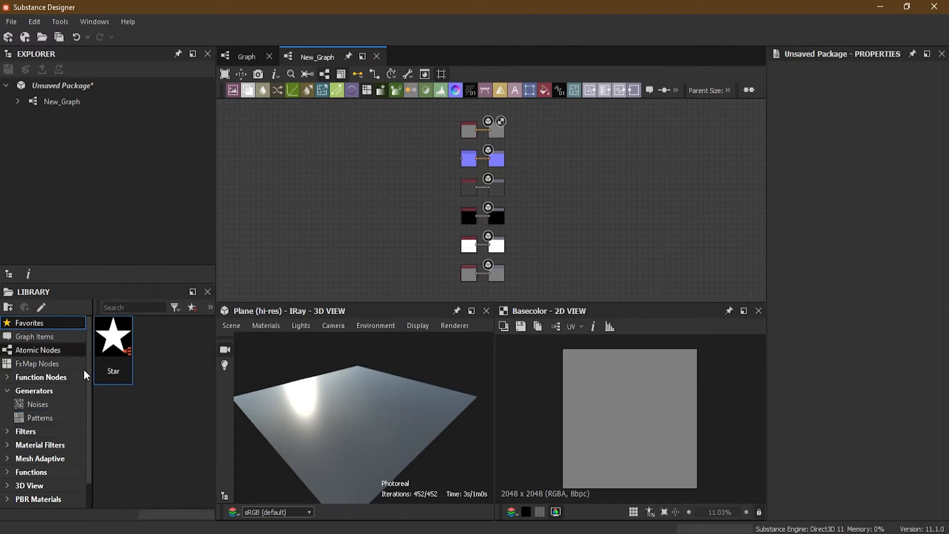
right_click(114, 355)
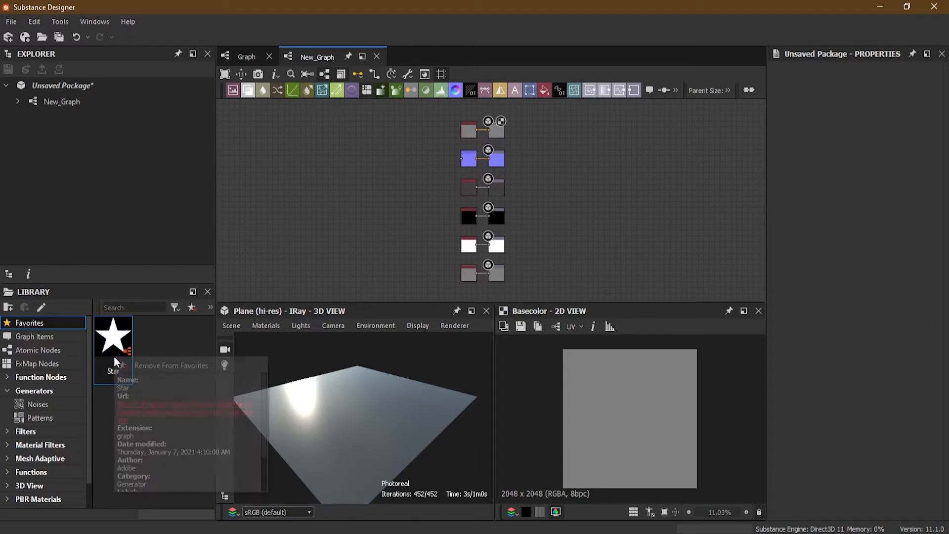
click(182, 370)
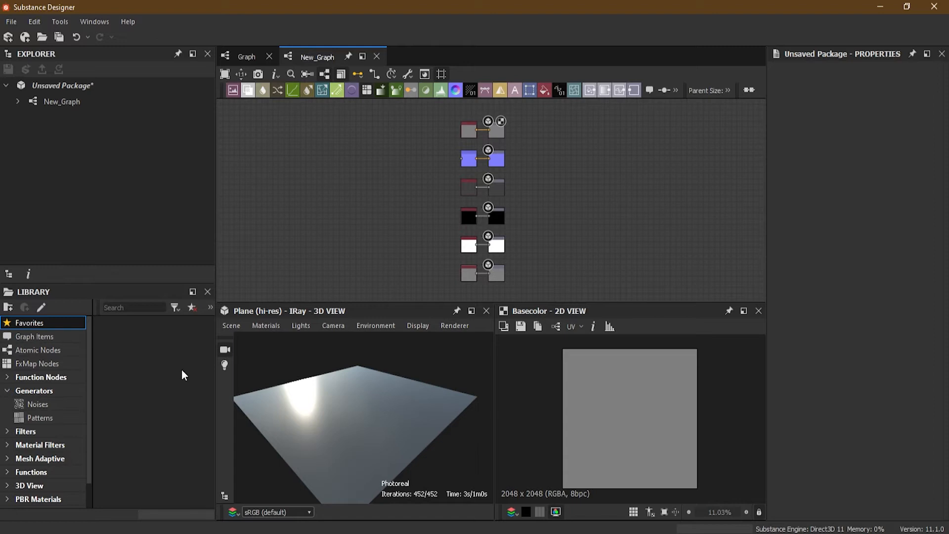
Add a comment and a navigation pin from the graph items to the empty area beside the output nodes.
click(45, 337)
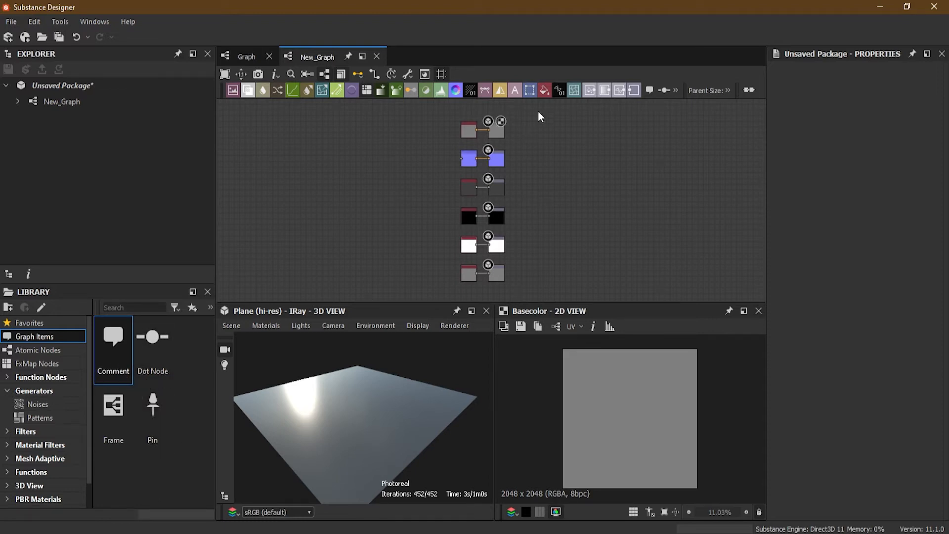
scroll(444, 135, up, 2)
scroll(445, 135, up, 2)
middle_drag(608, 153, 564, 194)
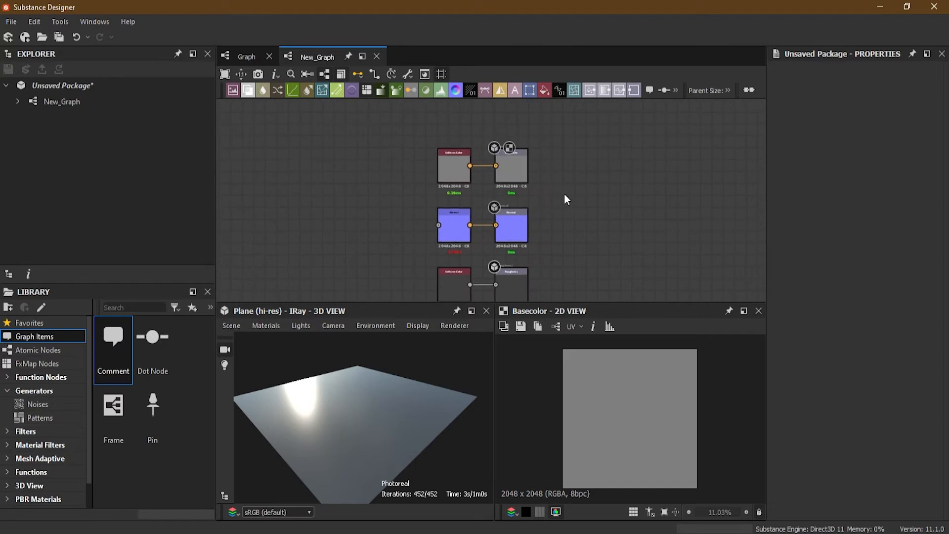
scroll(565, 193, up, 1)
drag(116, 354, 270, 187)
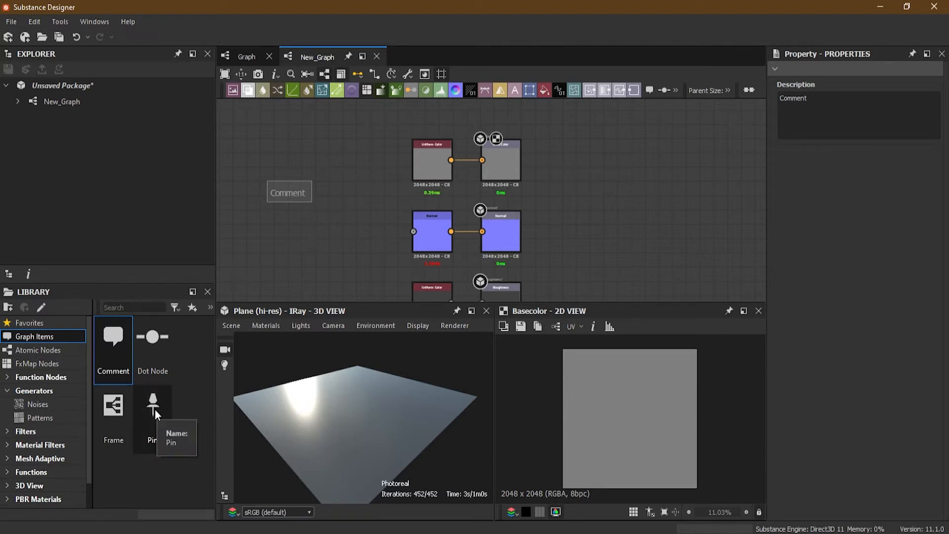
drag(154, 411, 245, 139)
Add a frame to the graph, enlarge it around the base color and normal node pairs, and reposition it with its contents.
drag(112, 408, 343, 206)
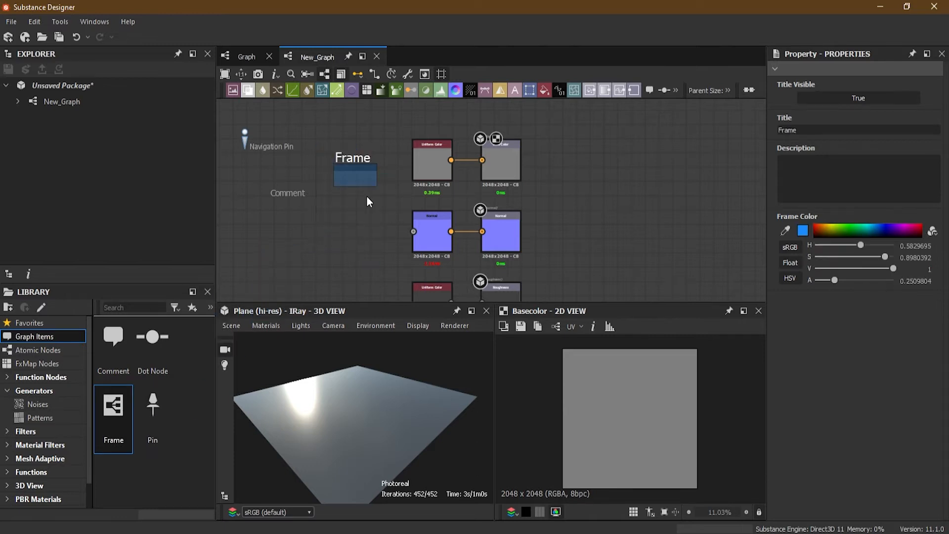
drag(364, 191, 363, 278)
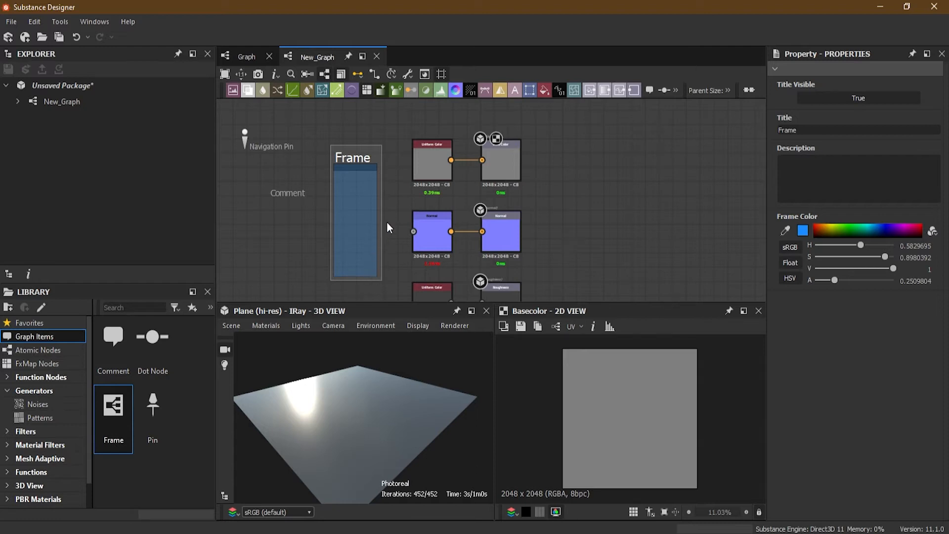
drag(380, 234, 607, 222)
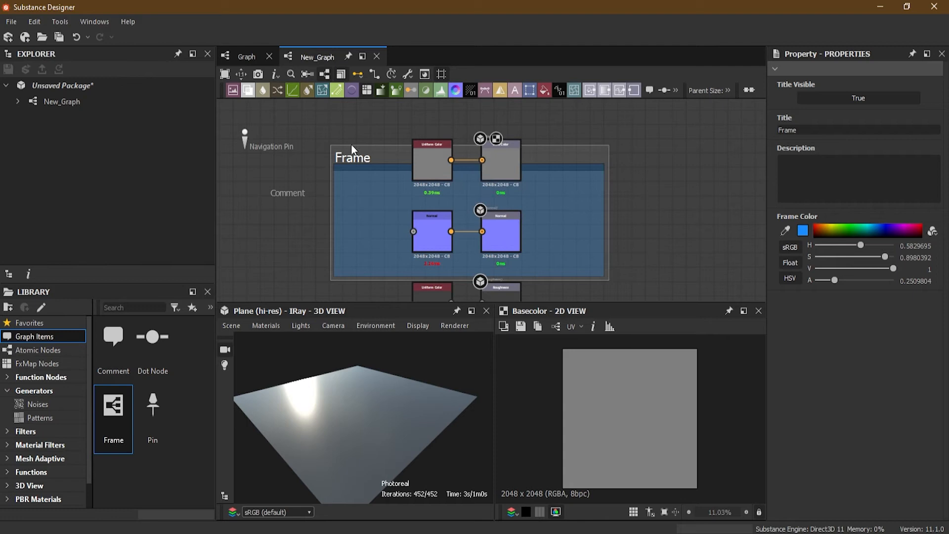
mouse_move(352, 146)
mouse_down()
mouse_move(351, 116)
mouse_move(360, 133)
mouse_move(349, 145)
mouse_move(352, 134)
mouse_up()
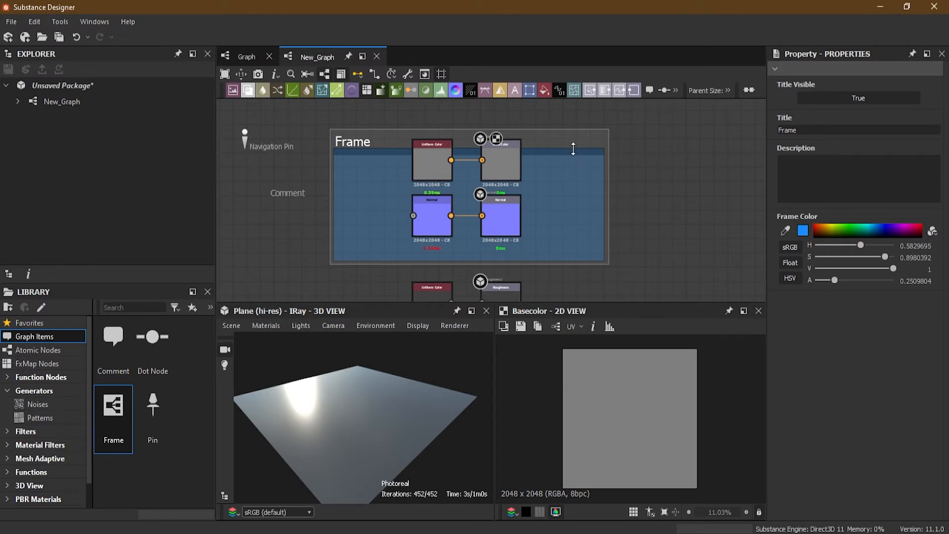
drag(572, 150, 570, 119)
mouse_move(378, 120)
mouse_down()
mouse_move(424, 140)
mouse_move(376, 123)
mouse_up()
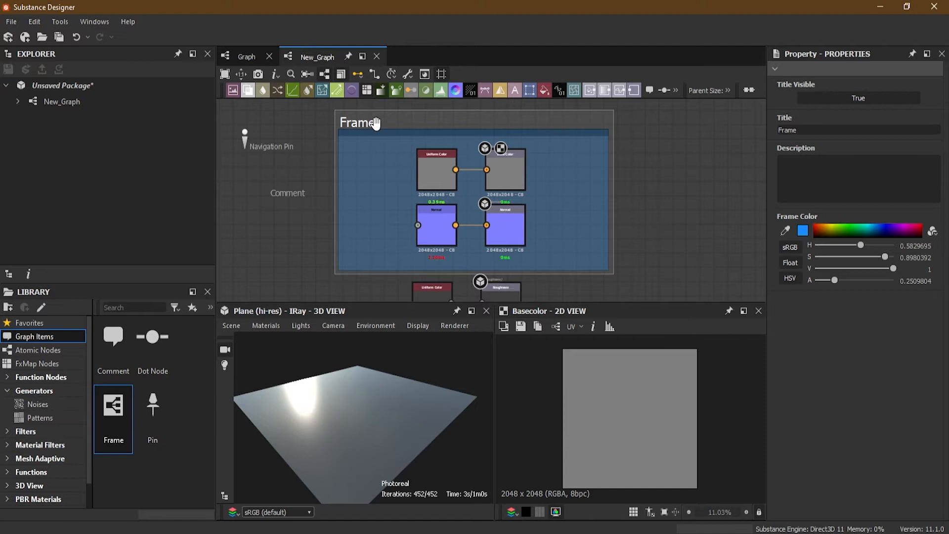
Undo the frame's last moves and resizing, and delete the frame.
key(ctrl+z)
key(ctrl+z)
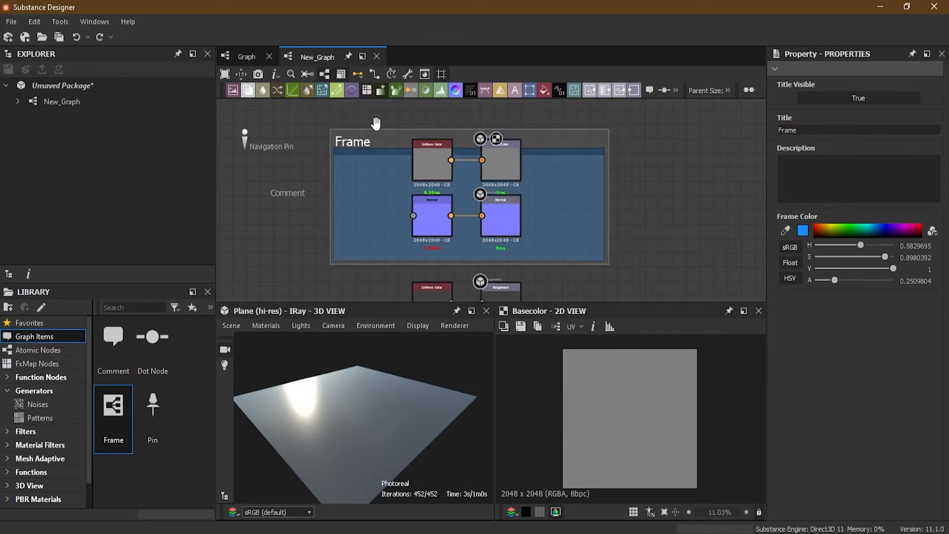
key(ctrl+y)
key(ctrl+y)
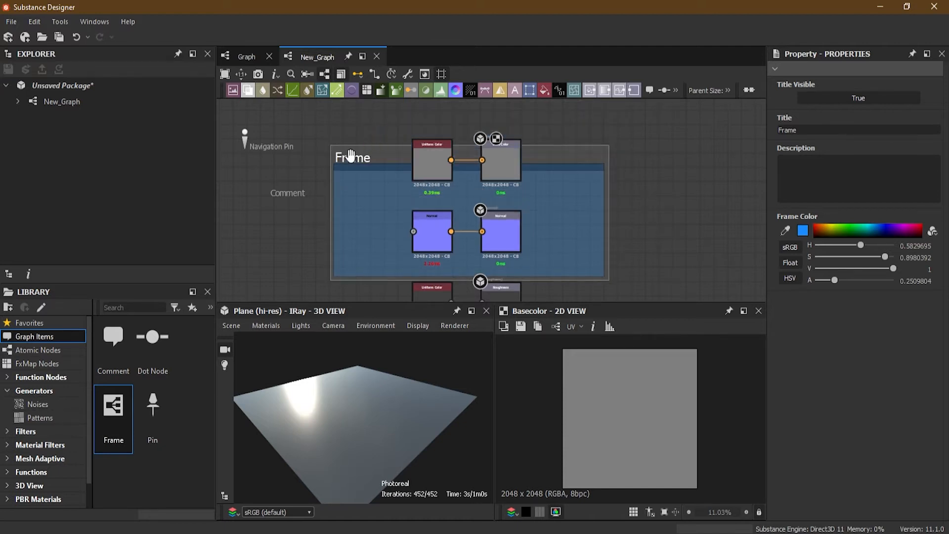
key(Delete)
scroll(445, 178, down, 2)
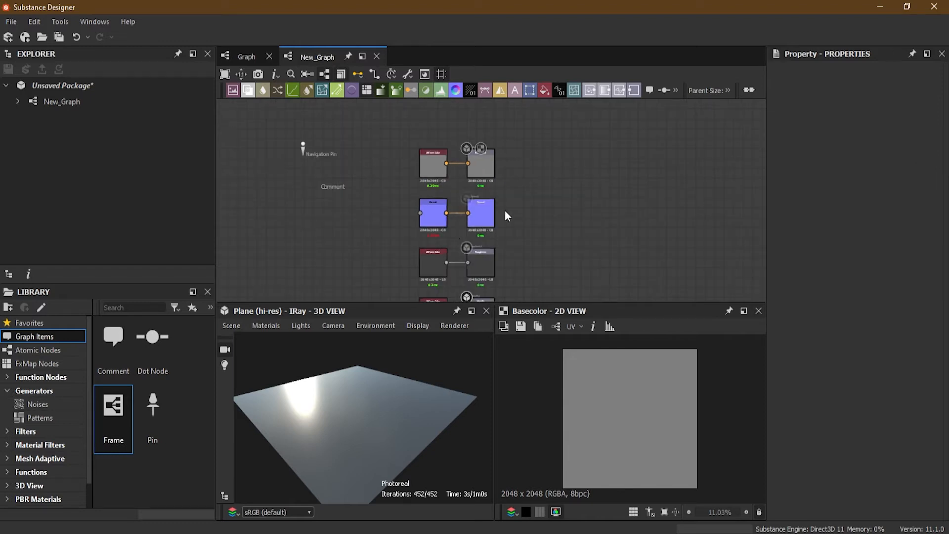
middle_drag(565, 195, 565, 195)
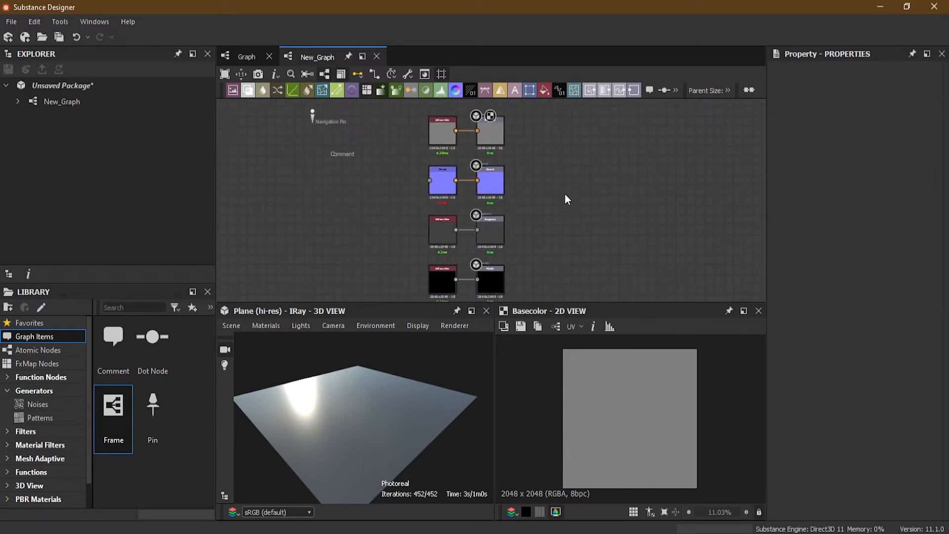
drag(403, 114, 573, 250)
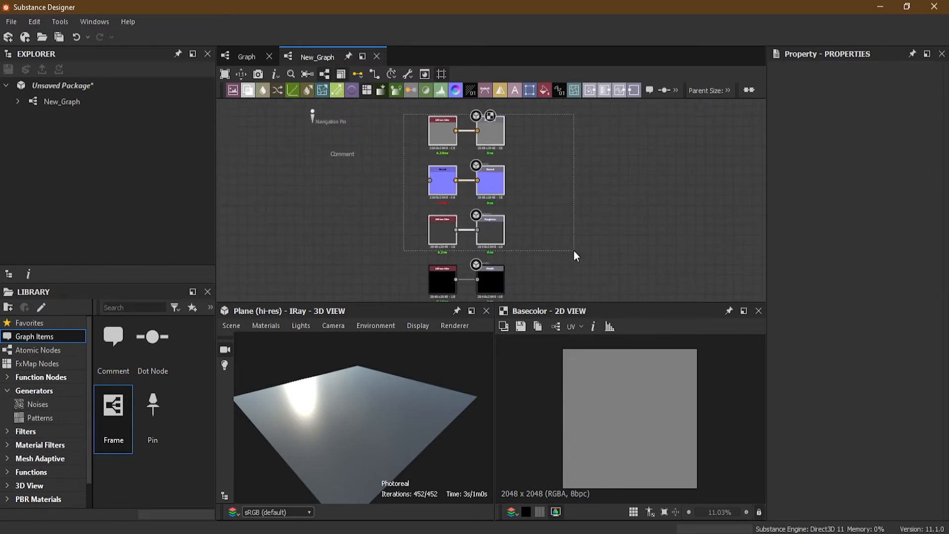
right_click(494, 229)
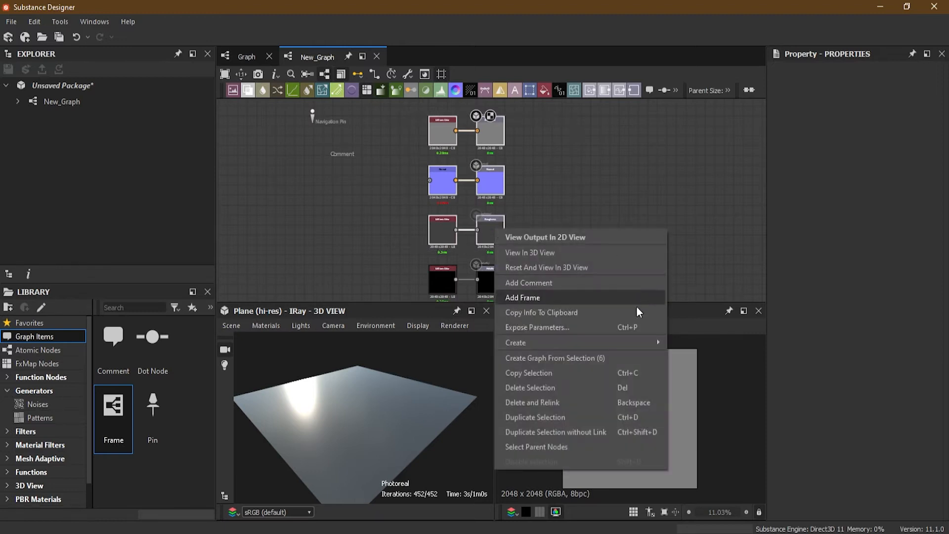
click(619, 176)
click(354, 226)
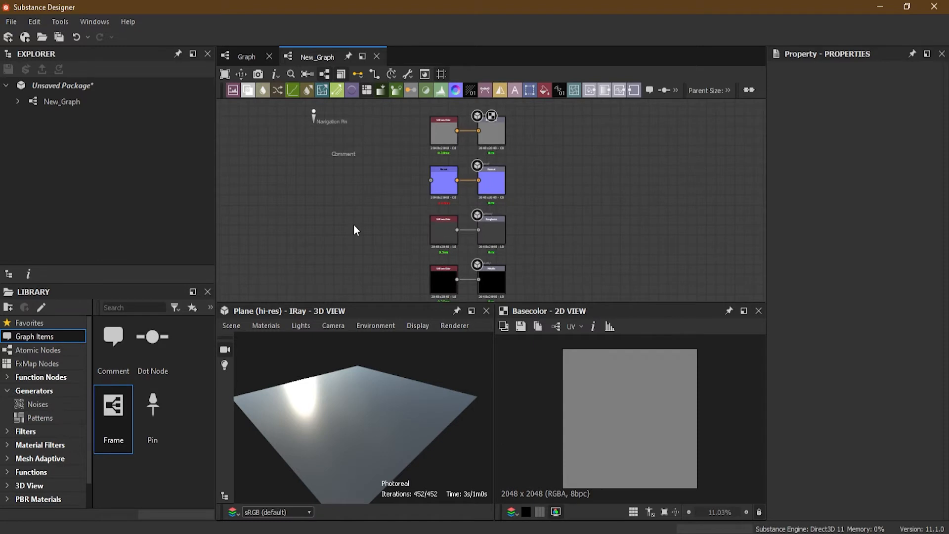
Place a new frame beside the normal nodes and delete it again.
drag(114, 420, 401, 172)
click(401, 213)
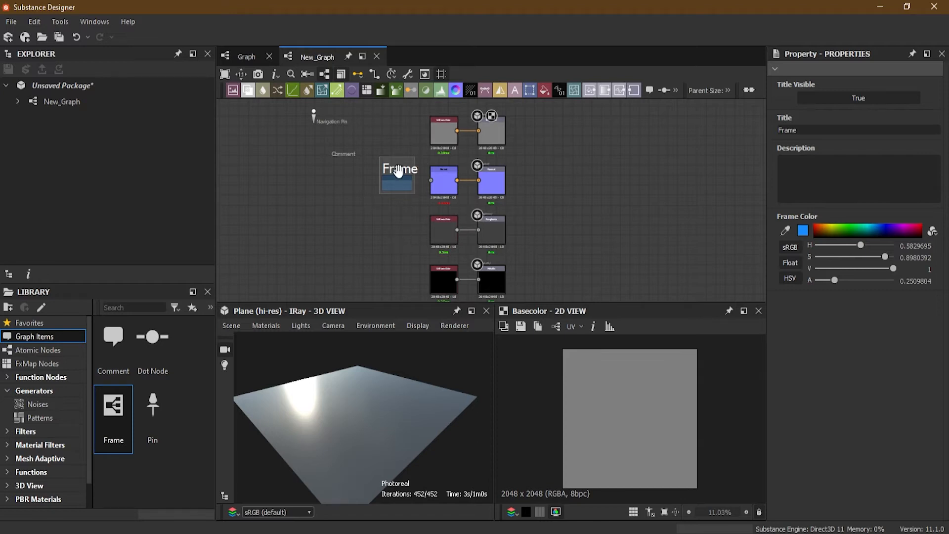
key(Delete)
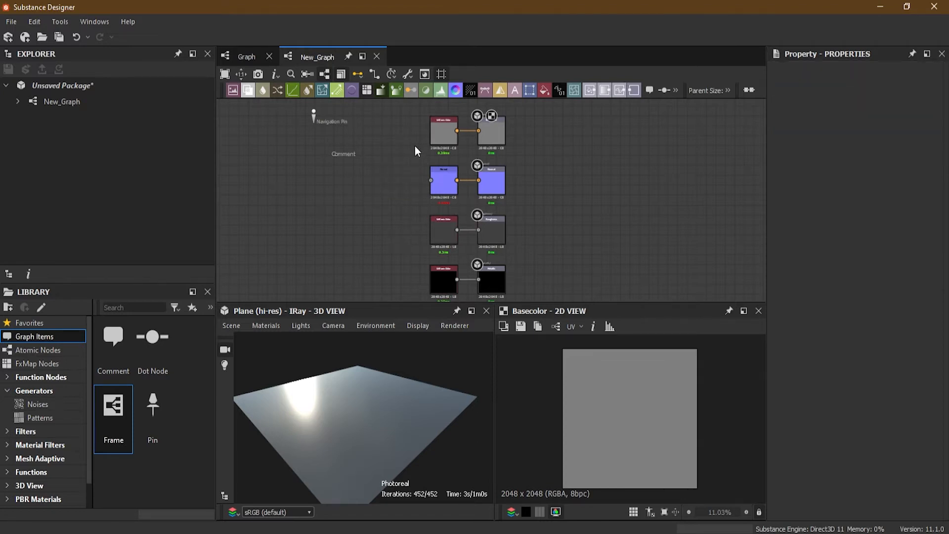
Add a frame around the selected base color, normal and roughness node pairs, and delete it again.
drag(407, 117, 553, 227)
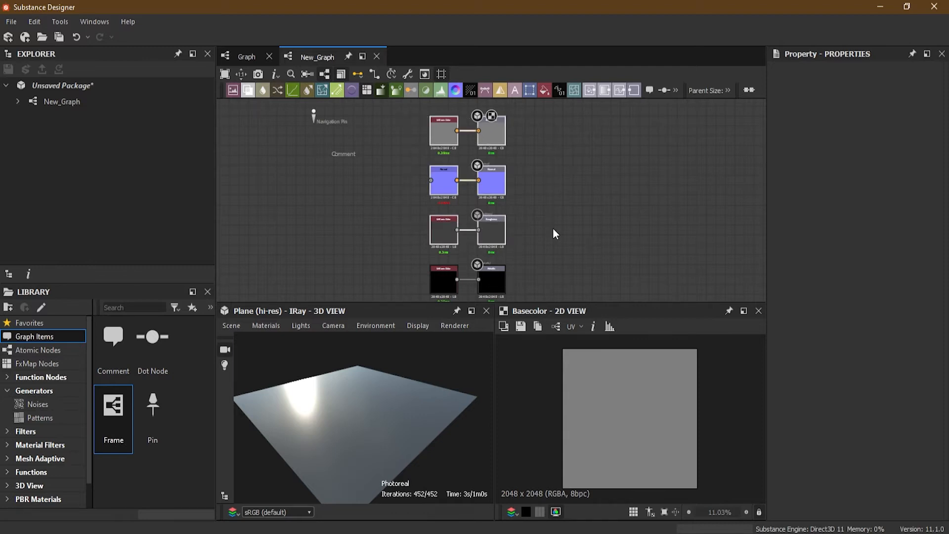
right_click(492, 176)
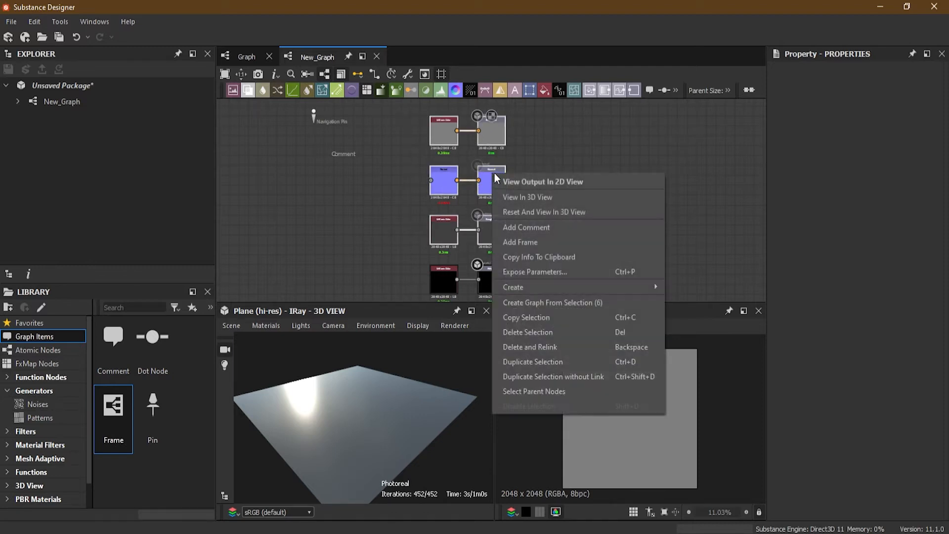
click(573, 244)
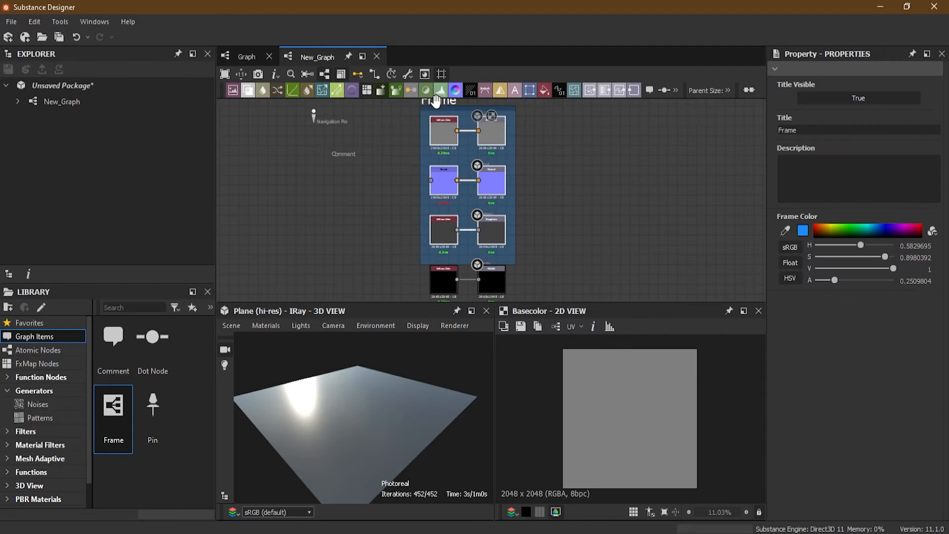
key(Delete)
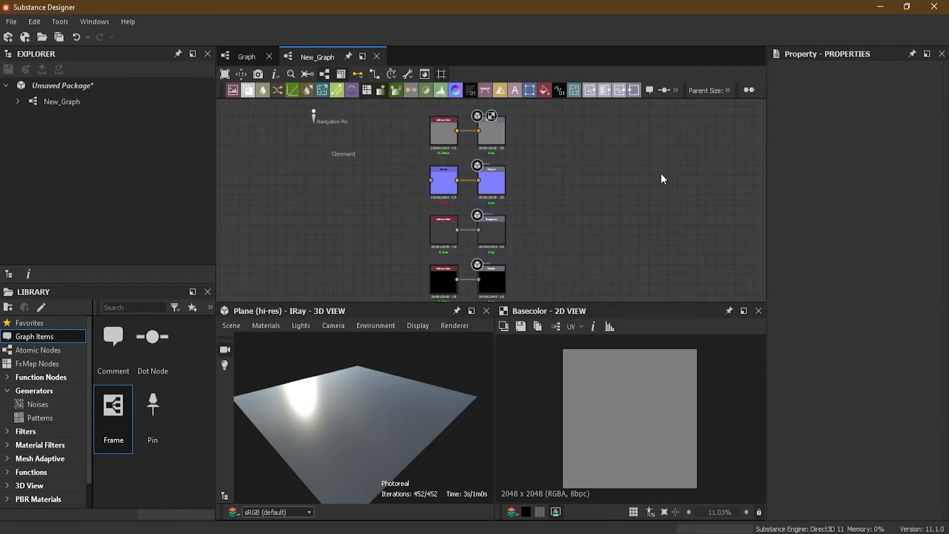
Select the base color, normal and roughness node pairs and enclose them in a frame from the library's graph items.
scroll(633, 171, down, 1)
drag(441, 102, 554, 217)
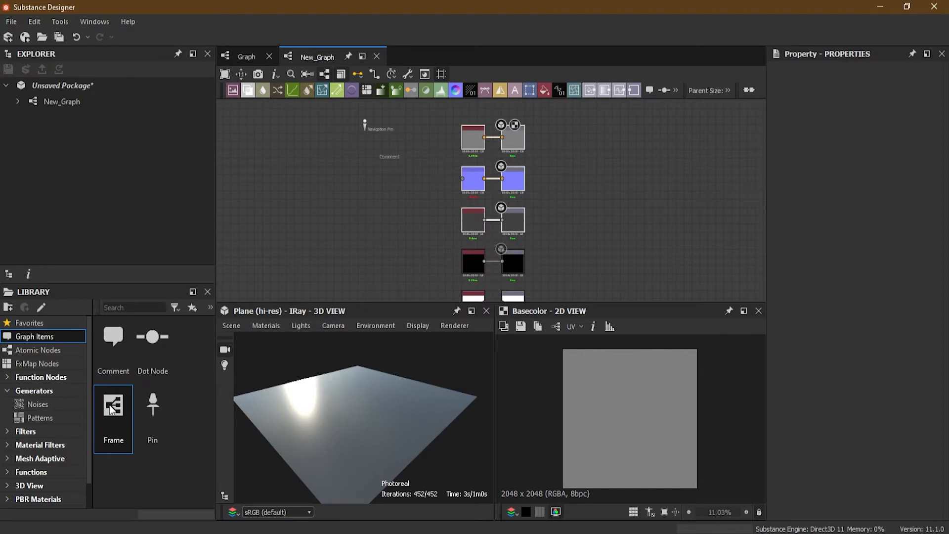
drag(112, 410, 510, 178)
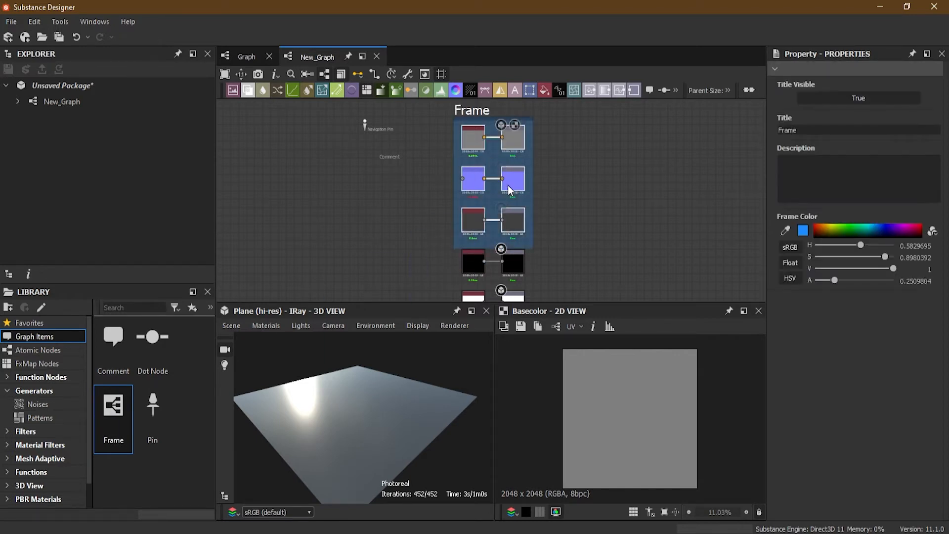
scroll(621, 187, down, 2)
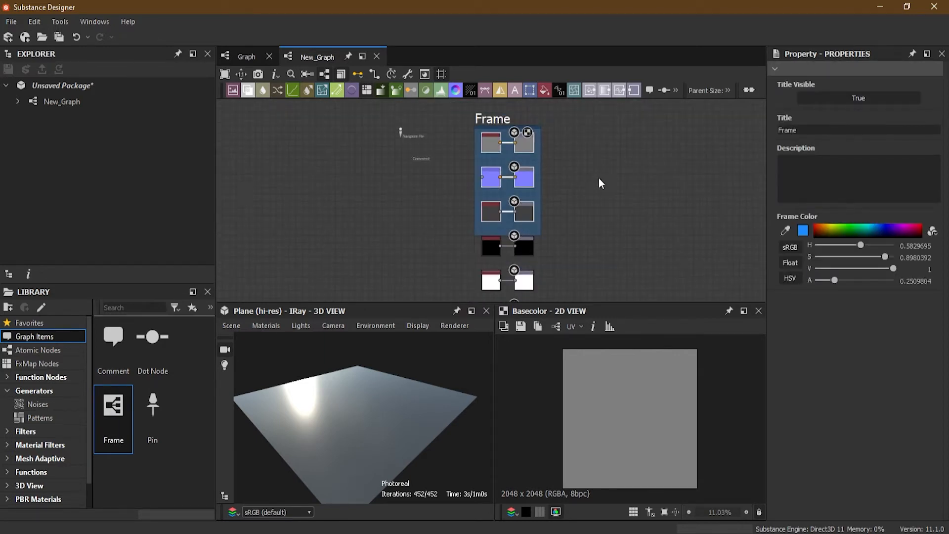
middle_drag(640, 178, 591, 195)
scroll(591, 195, up, 1)
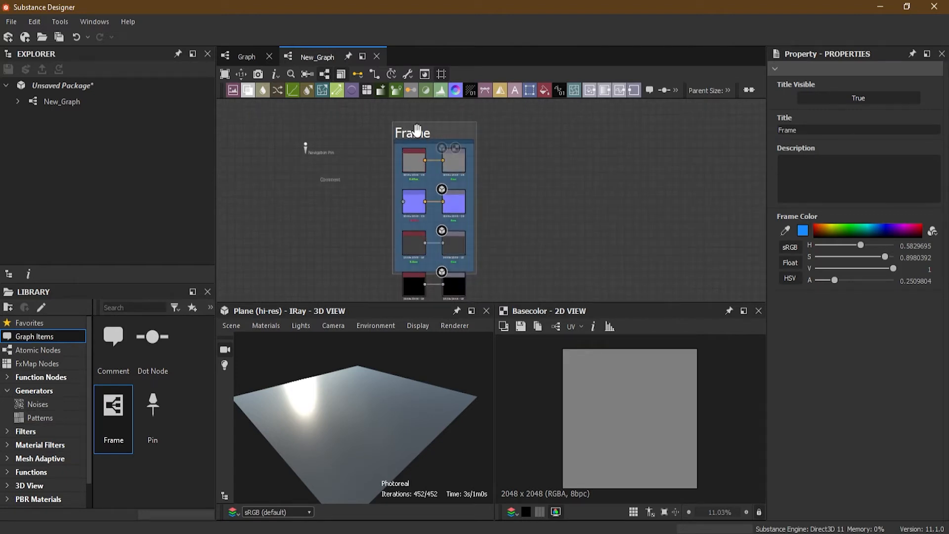
Look at the library's atomic nodes and the graph's own options for adding nodes, without adding any.
click(68, 351)
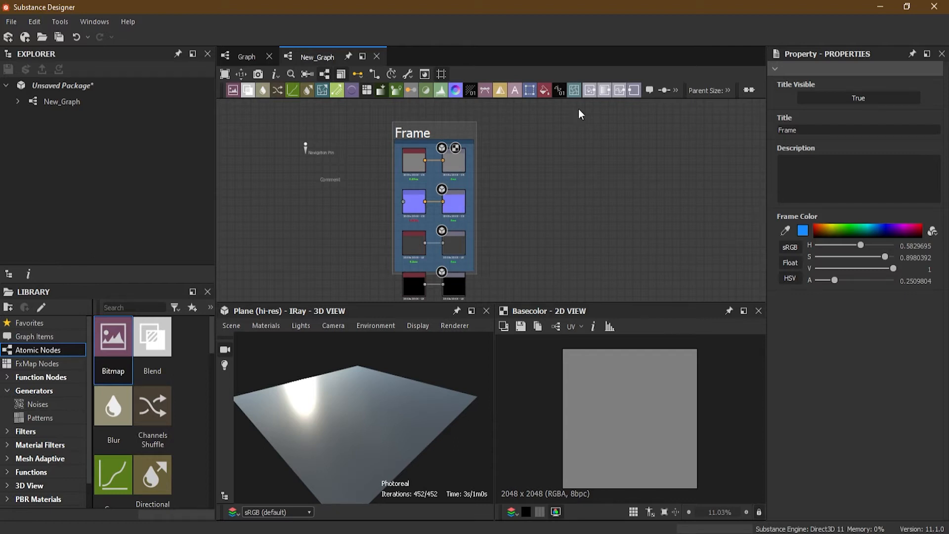
right_click(545, 198)
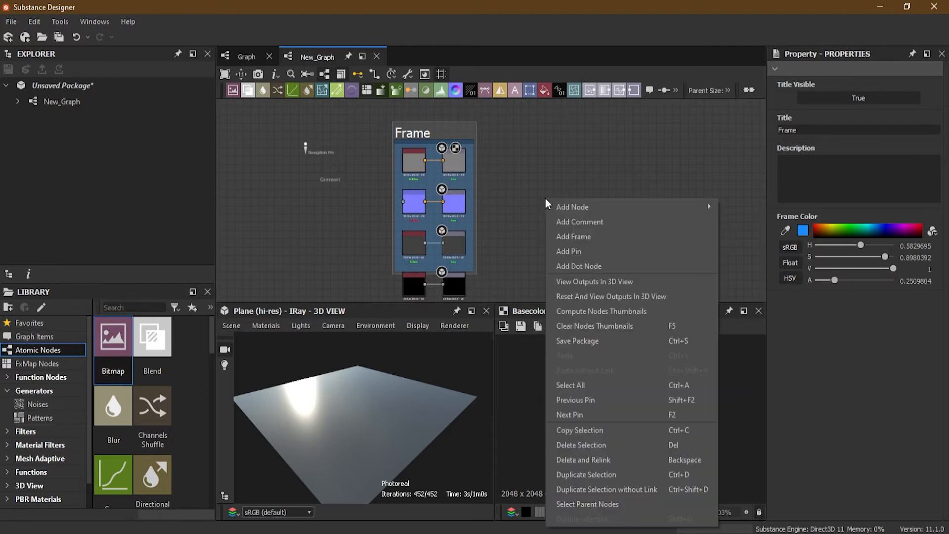
click(565, 146)
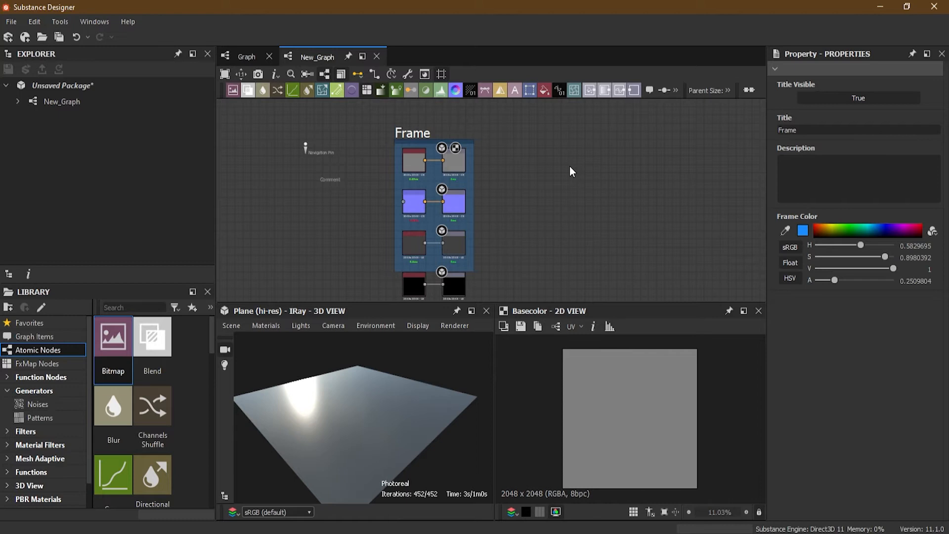
key(space)
key(Escape)
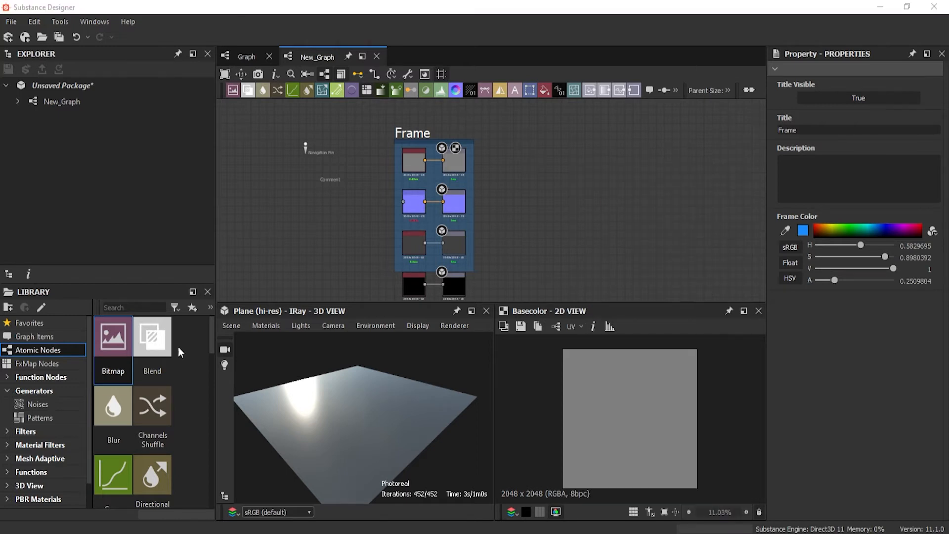
Look through the library's FxMap nodes and function nodes, including the function subcategories.
click(43, 363)
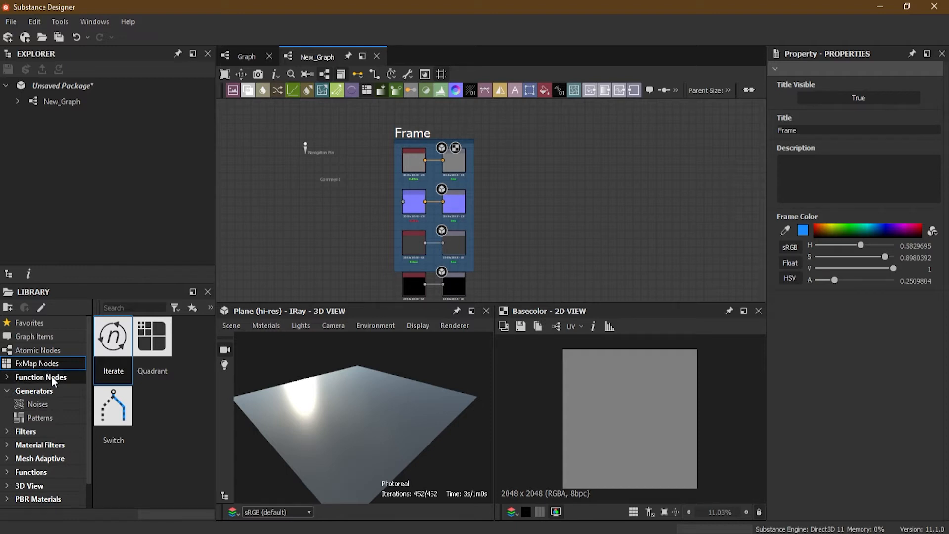
click(53, 378)
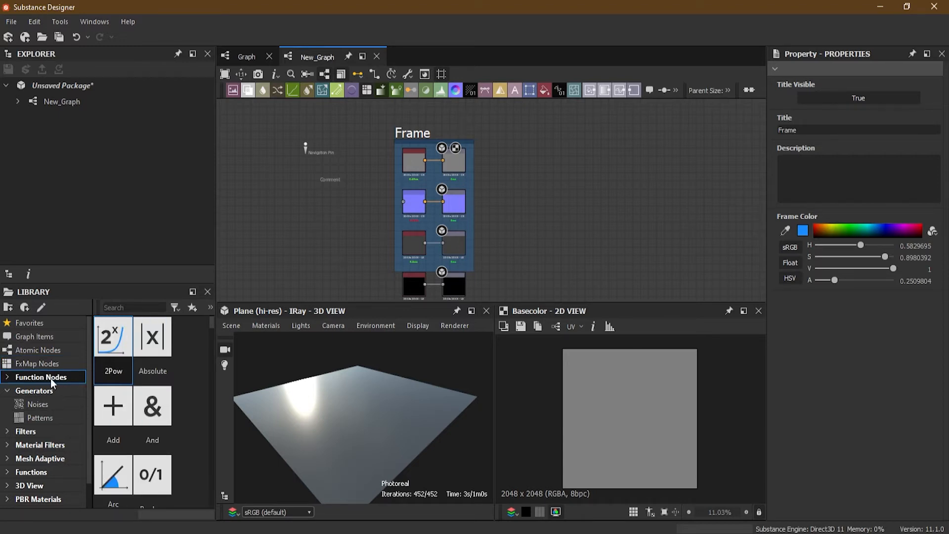
click(7, 377)
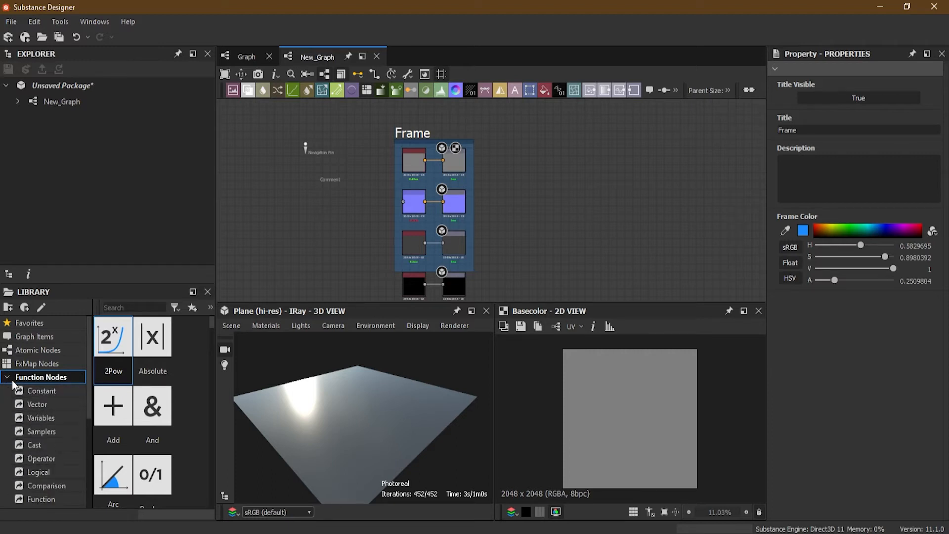
click(6, 377)
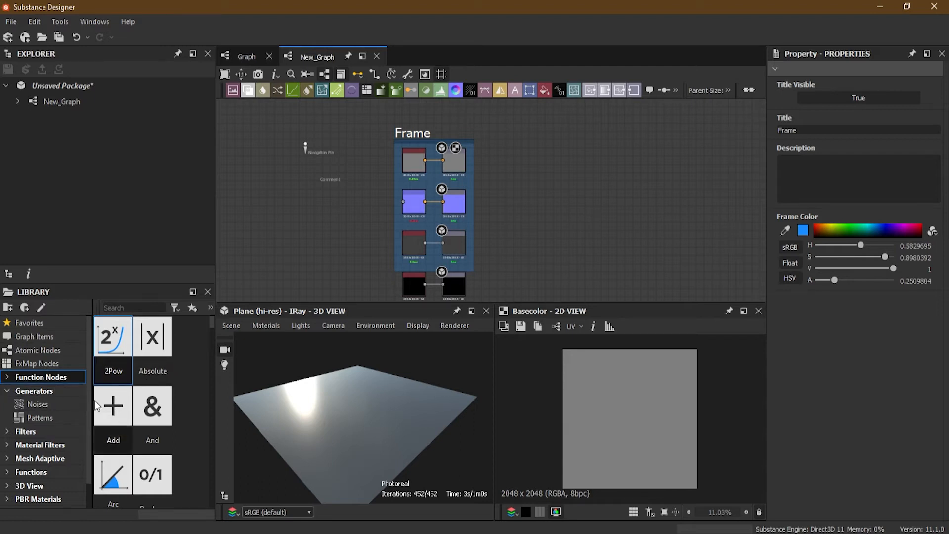
Compare the noises and patterns in the library's generators, ending on the noises.
scroll(53, 392, down, 1)
click(42, 363)
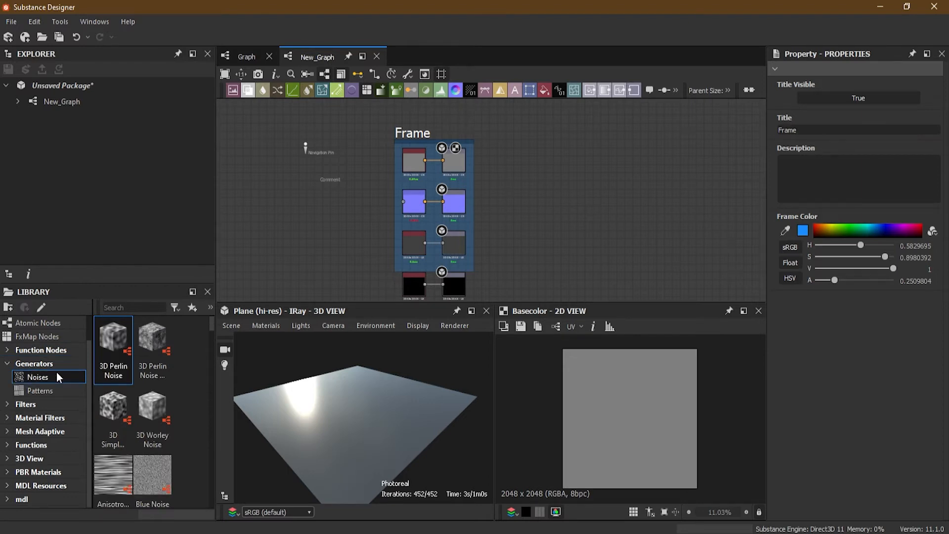
click(57, 391)
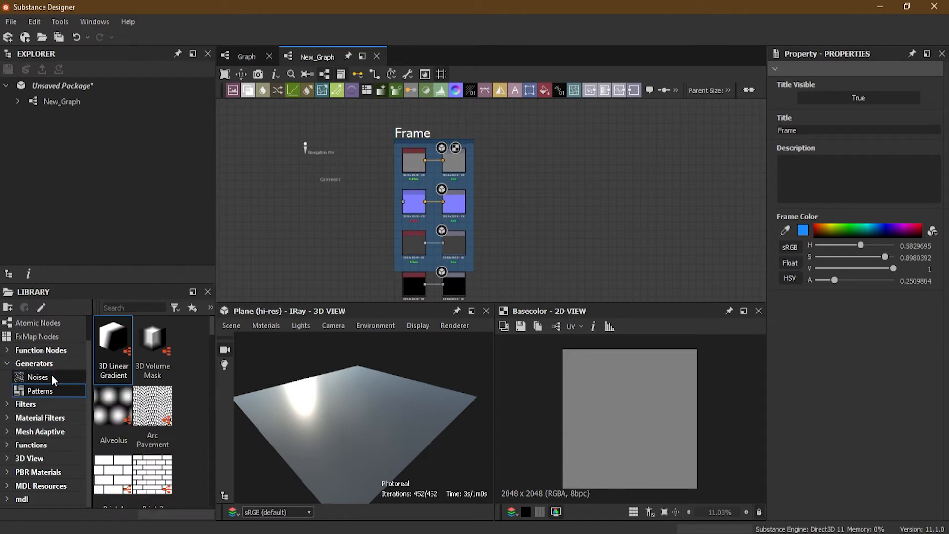
click(51, 375)
click(57, 393)
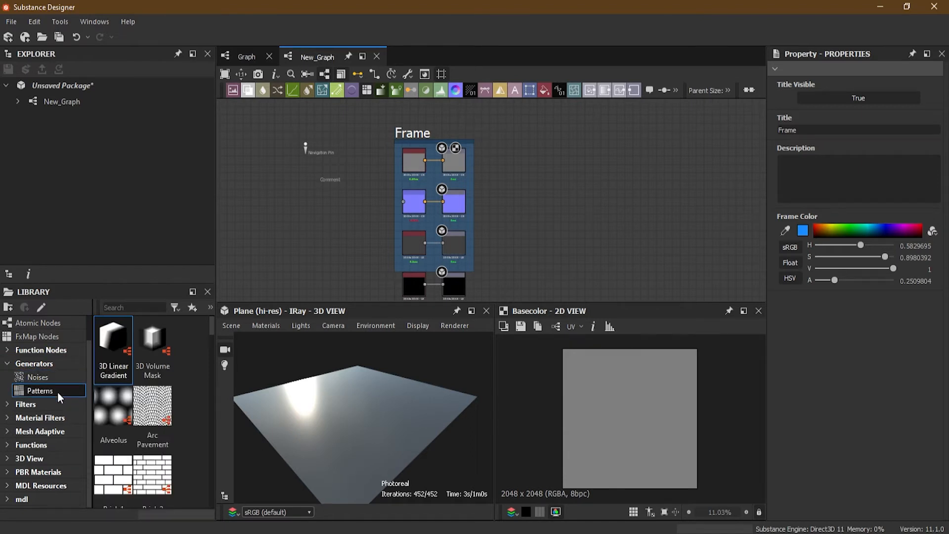
click(45, 377)
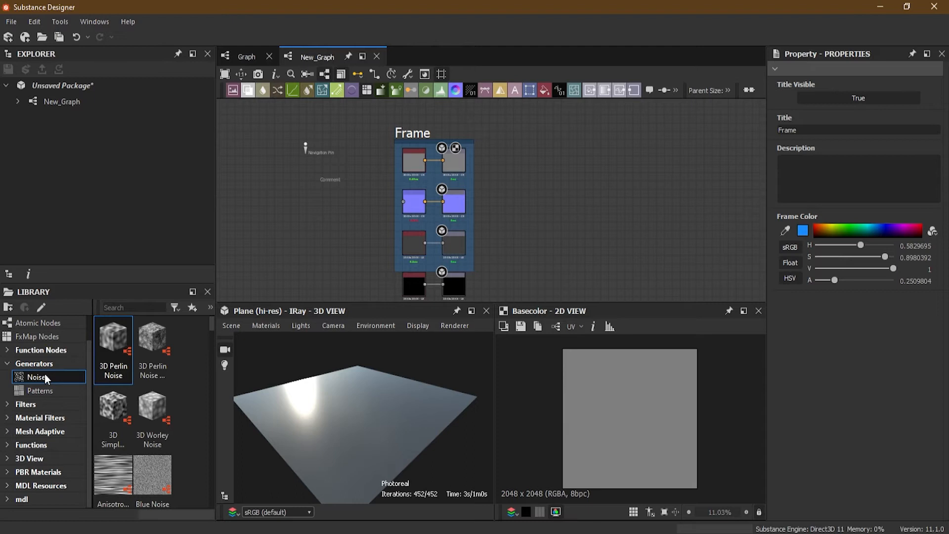
Add a Clouds 3 noise from the library to the empty graph area near the comment.
mouse_move(161, 376)
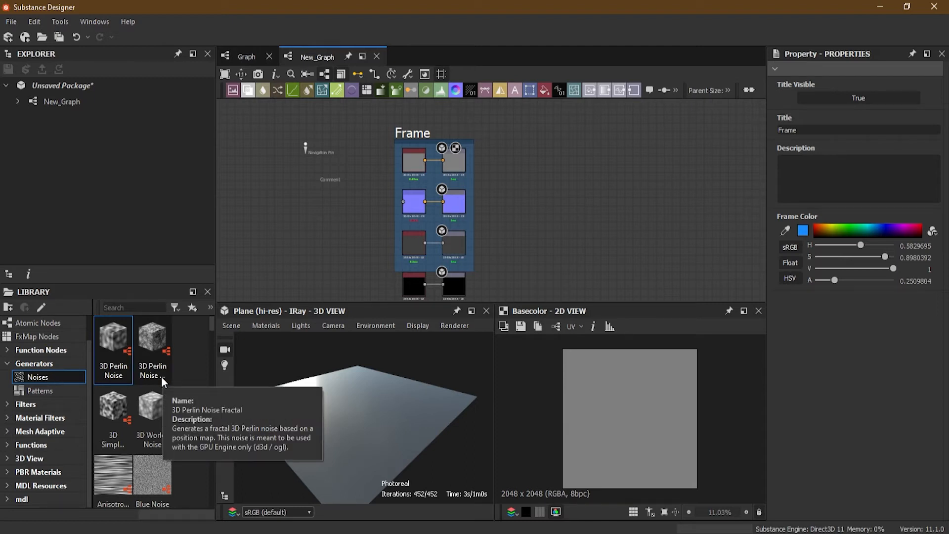
scroll(157, 409, down, 5)
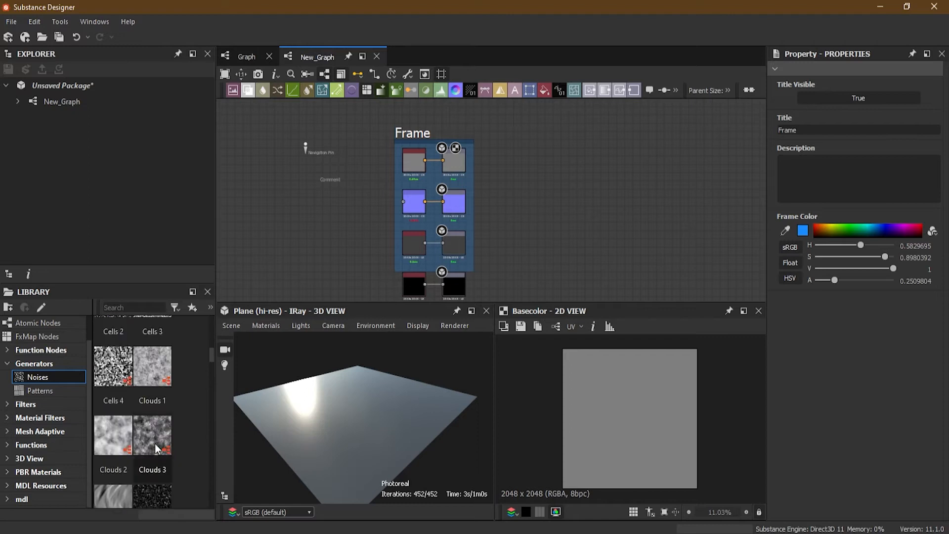
drag(158, 437, 275, 203)
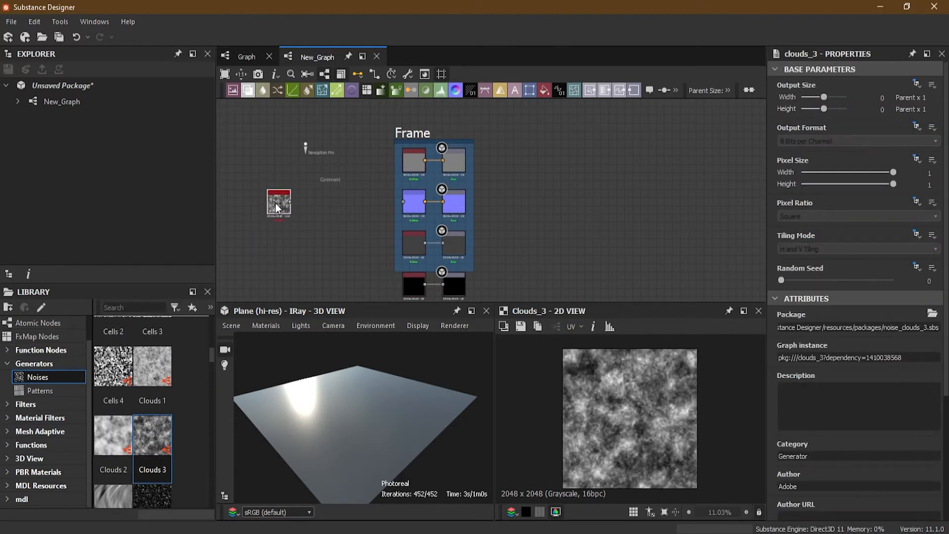
scroll(274, 203, up, 5)
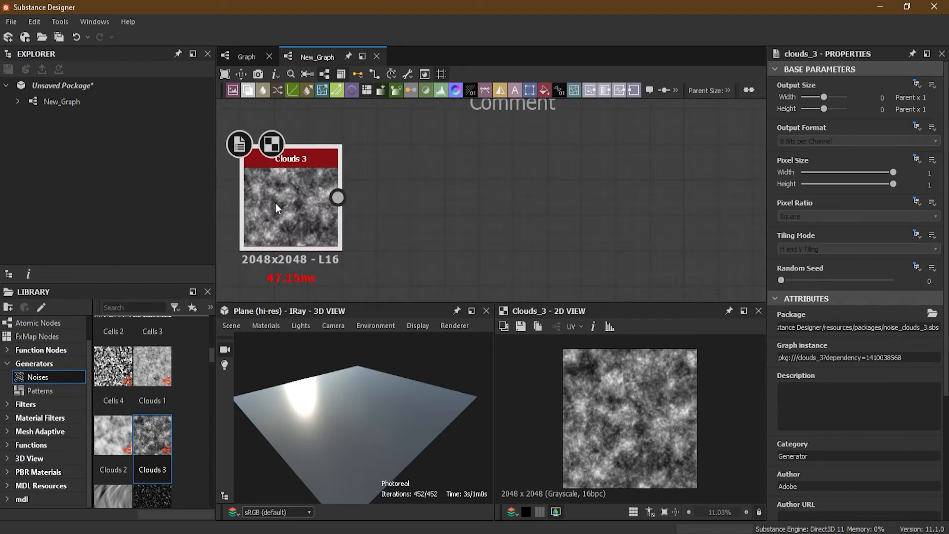
middle_drag(392, 233, 452, 215)
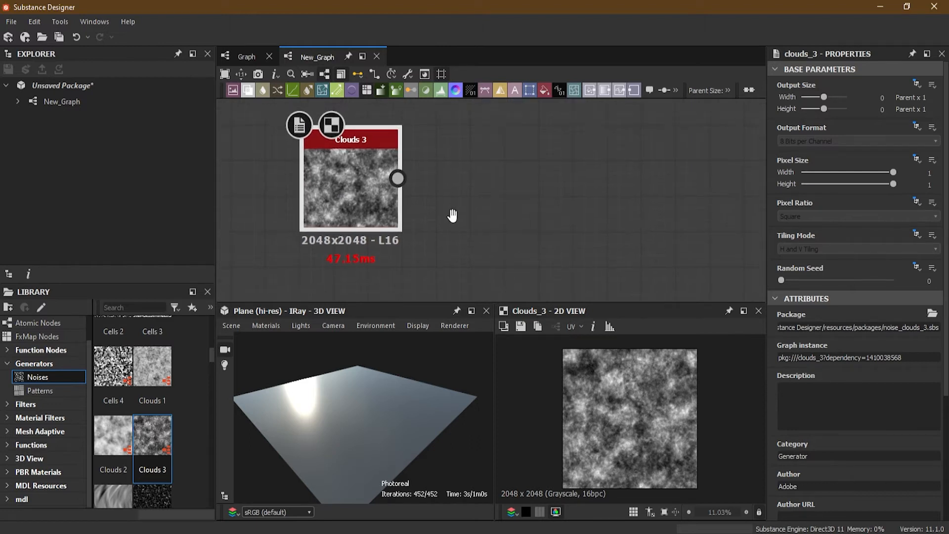
click(394, 202)
Add a Fluid noise next to the Clouds 3 node and move it away to leave a gap between them.
scroll(134, 455, down, 5)
drag(114, 411, 470, 193)
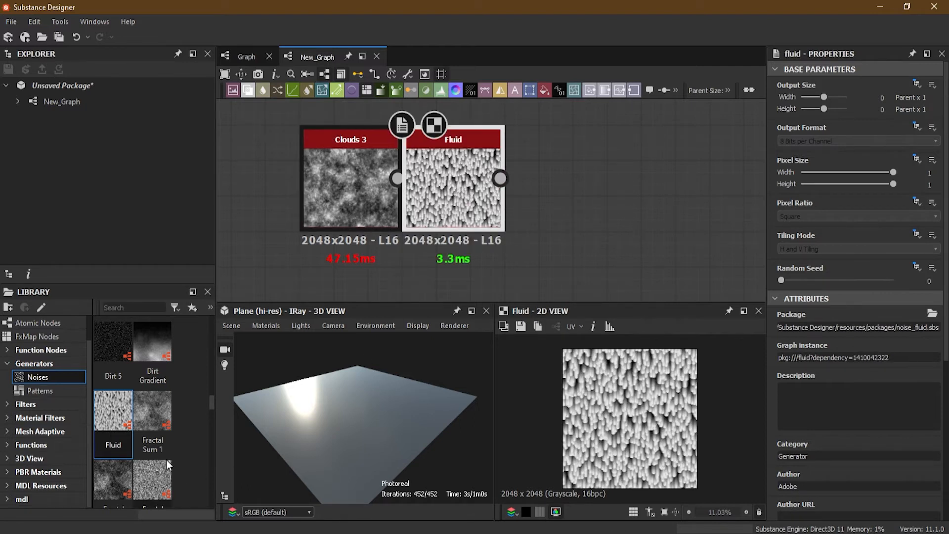
drag(467, 194, 536, 194)
Add a Weave 1 pattern from the library's generators next to the Fluid node.
click(46, 391)
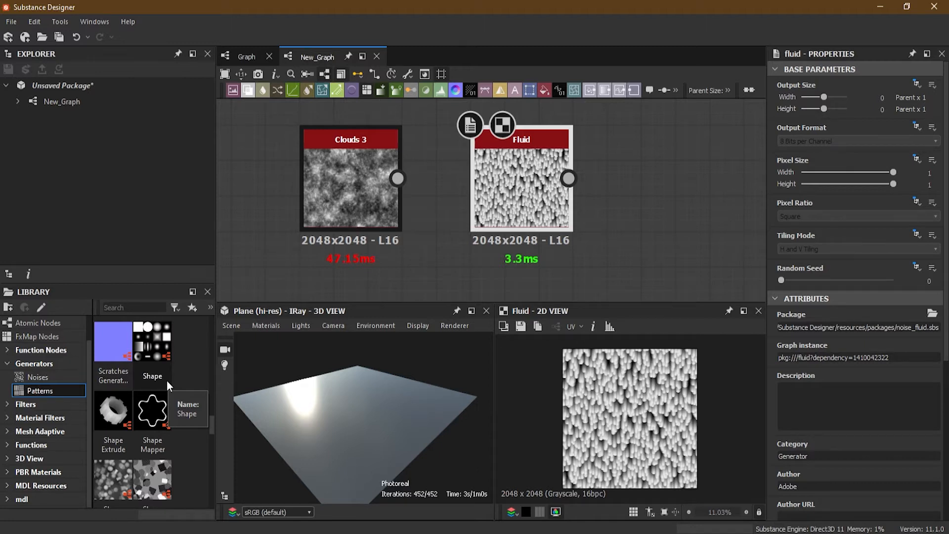
scroll(177, 397, down, 5)
scroll(177, 396, down, 3)
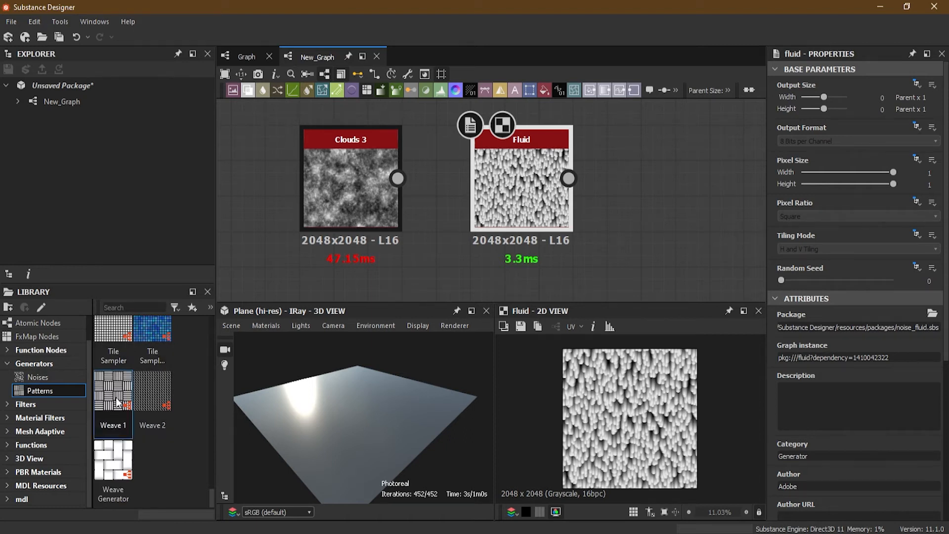
drag(111, 404, 675, 209)
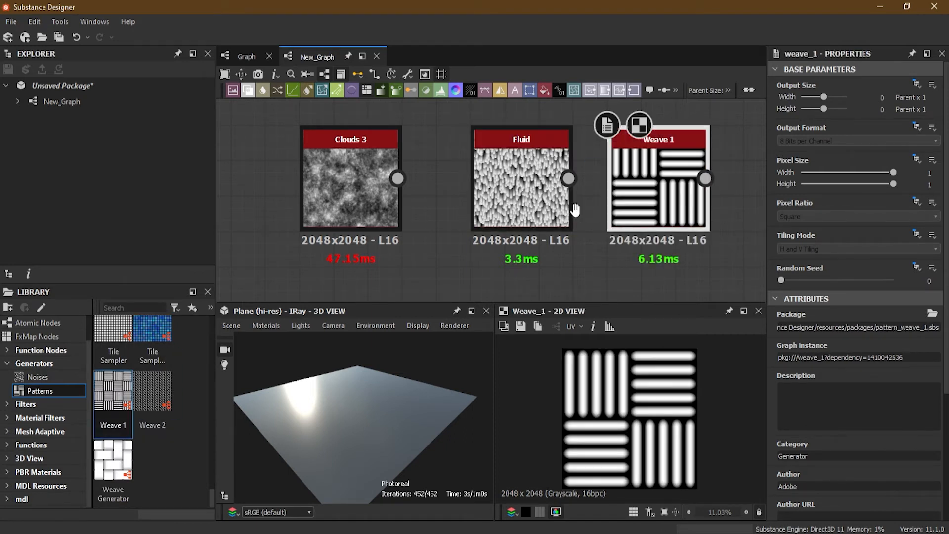
middle_drag(575, 210, 385, 219)
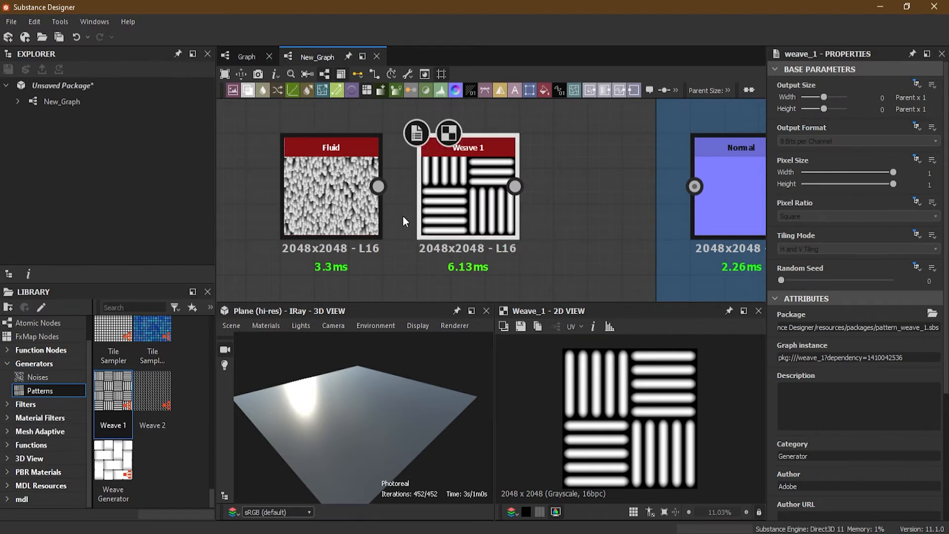
Collapse the generators, expand the library's filters and look through the adjustment filters.
scroll(404, 214, down, 6)
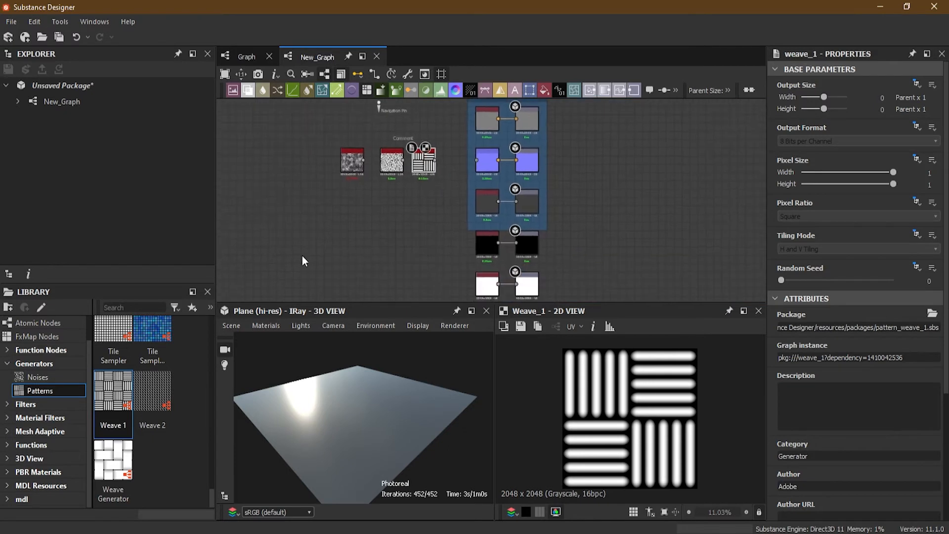
click(7, 363)
click(28, 403)
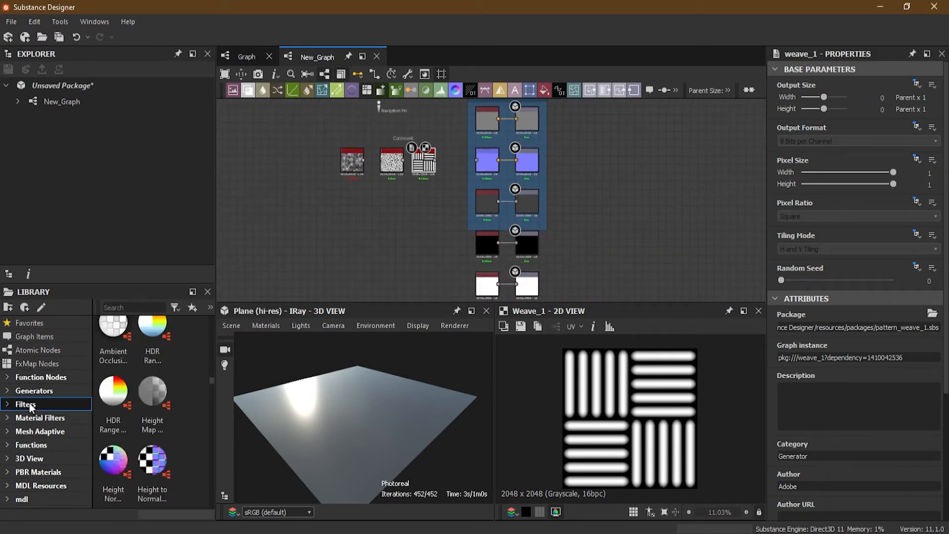
click(7, 405)
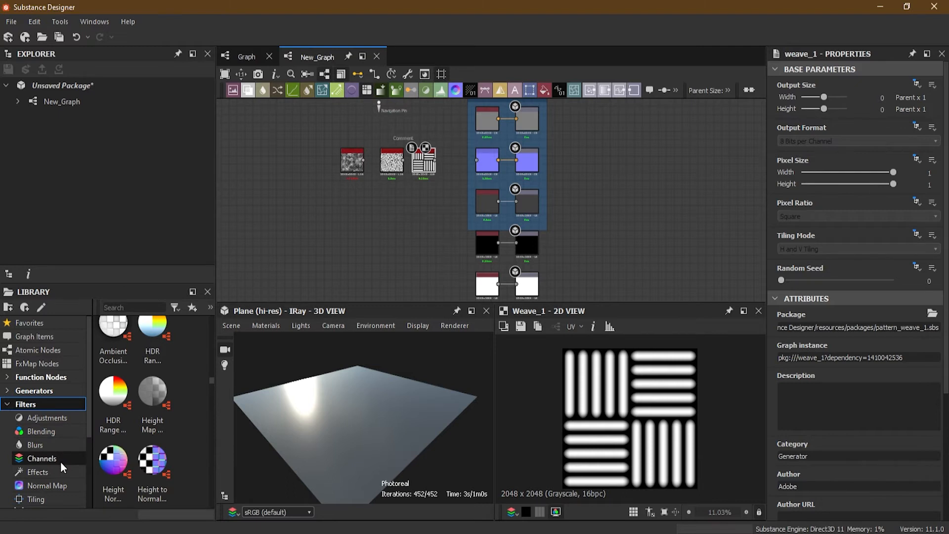
click(59, 423)
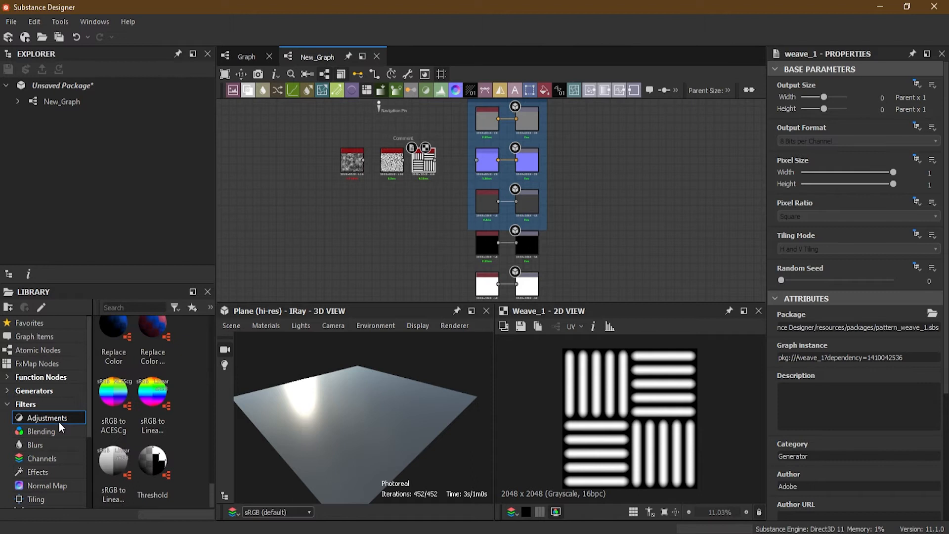
scroll(139, 393, up, 10)
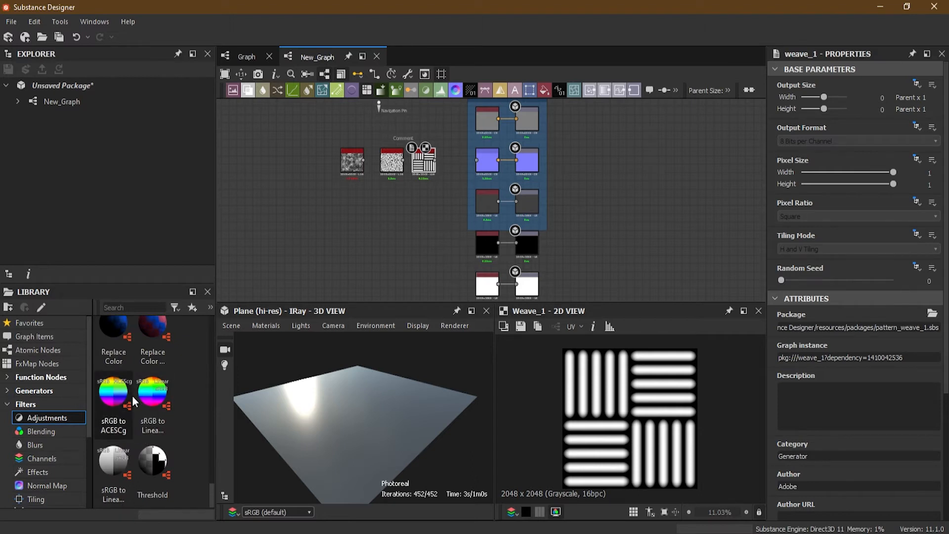
Find the Histogram Scan filter among the library's adjustments and add it to the graph, connected to the Clouds 3 node.
scroll(156, 405, down, 10)
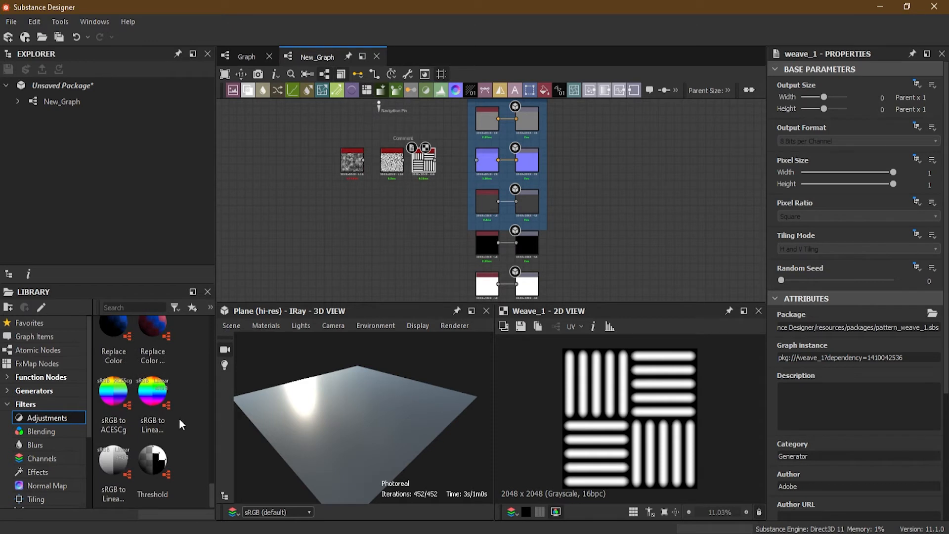
scroll(178, 418, up, 10)
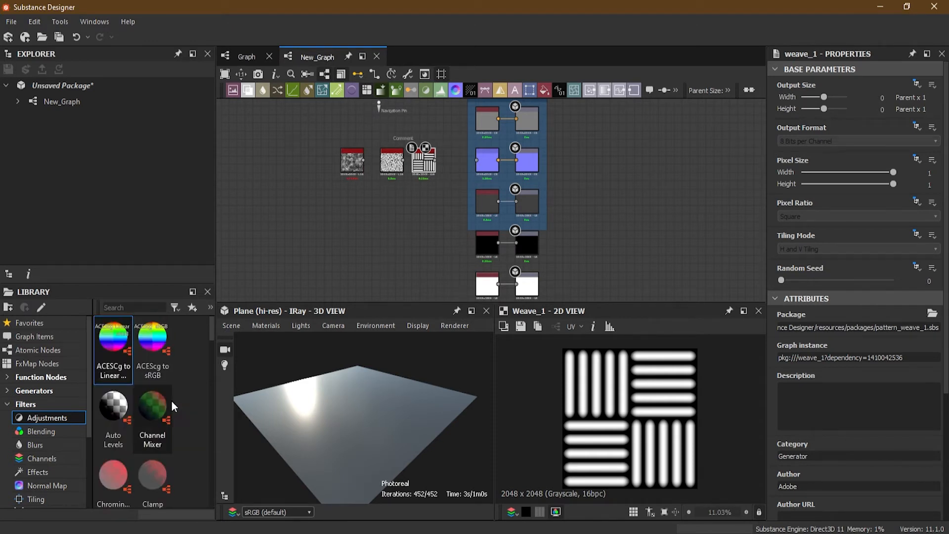
scroll(171, 401, down, 3)
scroll(171, 402, down, 2)
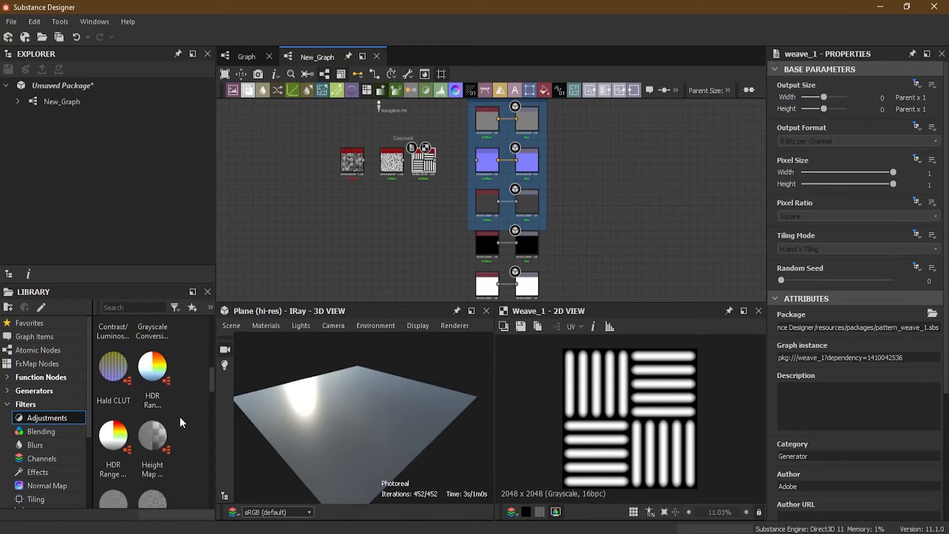
scroll(179, 423, down, 3)
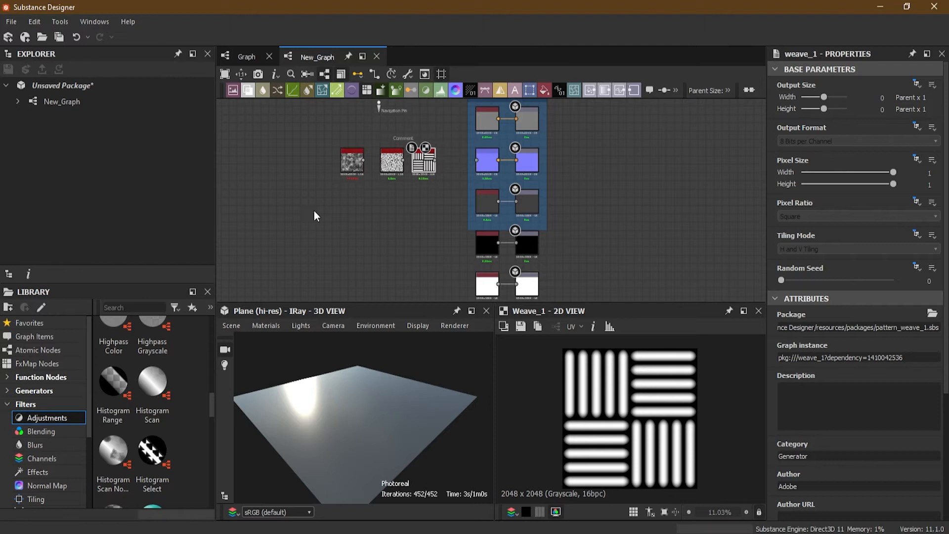
scroll(147, 431, down, 2)
scroll(168, 411, up, 2)
drag(164, 391, 363, 203)
Move Clouds 3 and Histogram Scan into empty space below the Fluid and Weave nodes, widening the gap between them.
drag(352, 159, 429, 232)
scroll(288, 223, up, 5)
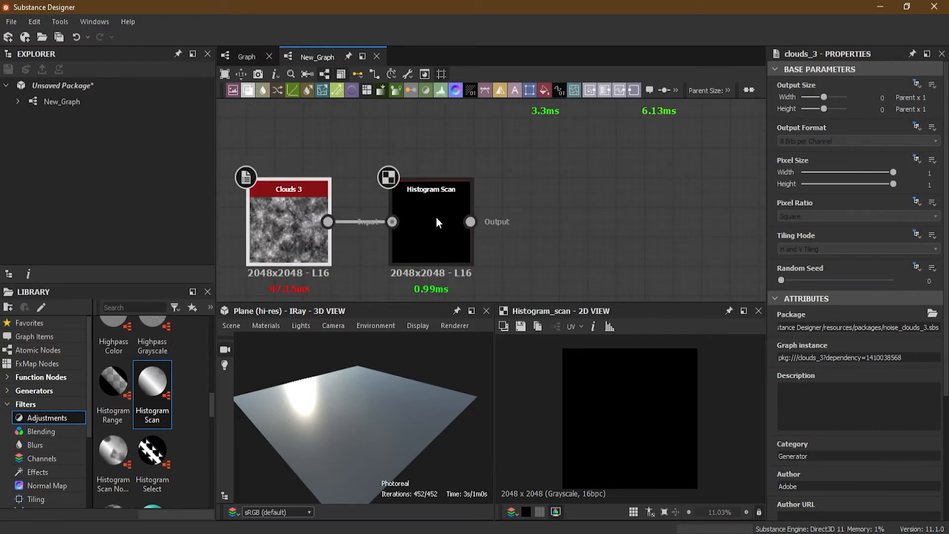
click(437, 220)
drag(437, 242, 466, 242)
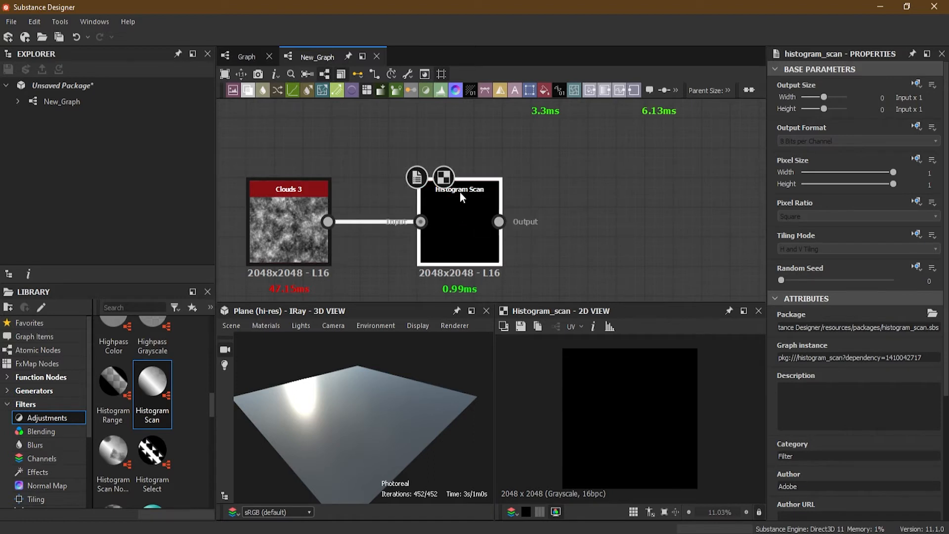
scroll(553, 231, down, 3)
middle_drag(577, 226, 472, 234)
drag(444, 134, 420, 103)
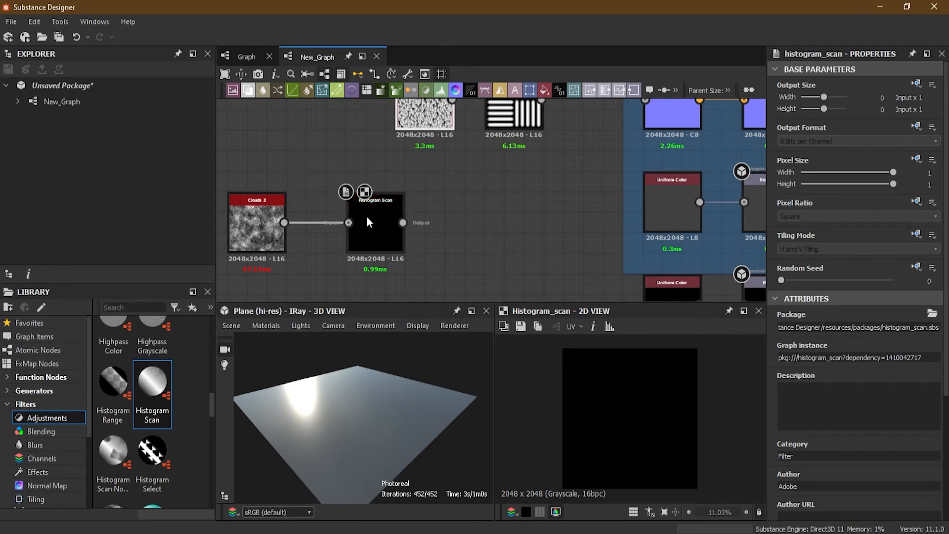
Move the Clouds 3 and Histogram Scan pair together to just above the blue frame, near the Base Color output.
scroll(367, 216, up, 3)
scroll(378, 223, down, 3)
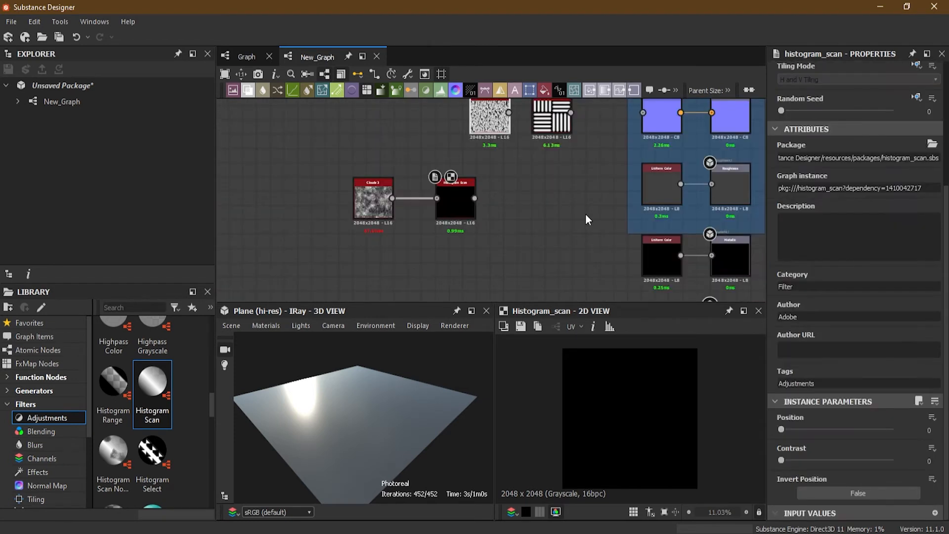
middle_drag(512, 215, 400, 269)
scroll(398, 148, down, 2)
drag(358, 261, 524, 114)
scroll(524, 114, up, 4)
middle_drag(594, 125, 630, 153)
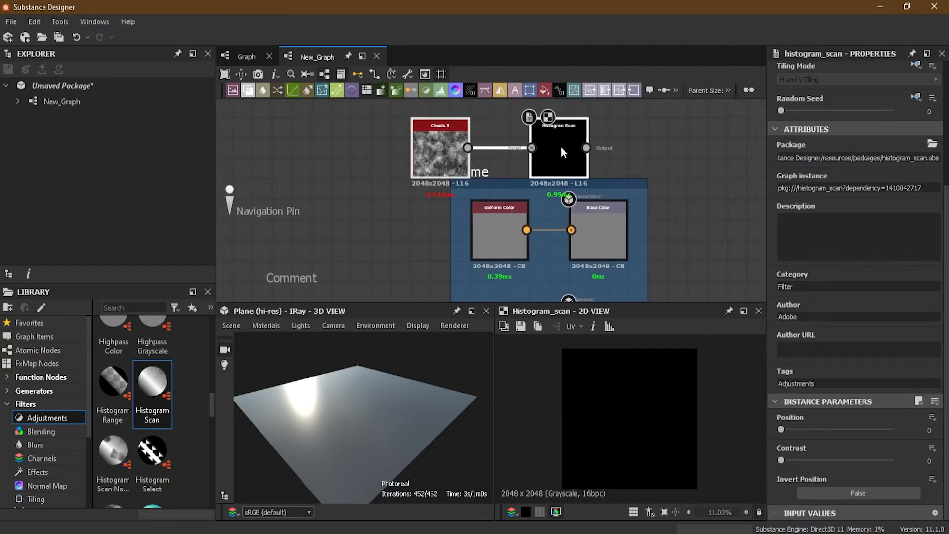
Connect the Histogram Scan output to the Base Color node and shift the Clouds 3 and Histogram Scan pair clear of the frame.
drag(585, 147, 572, 230)
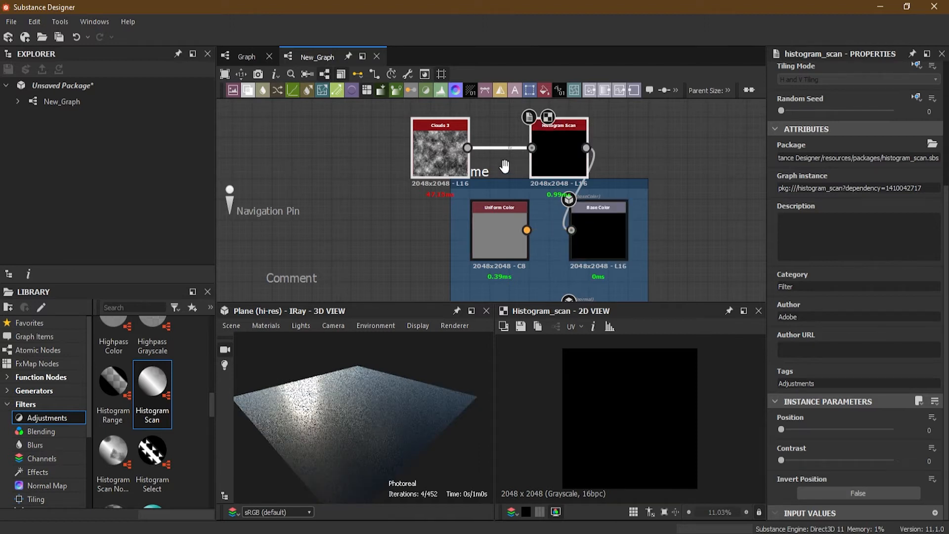
drag(443, 150, 315, 149)
click(595, 233)
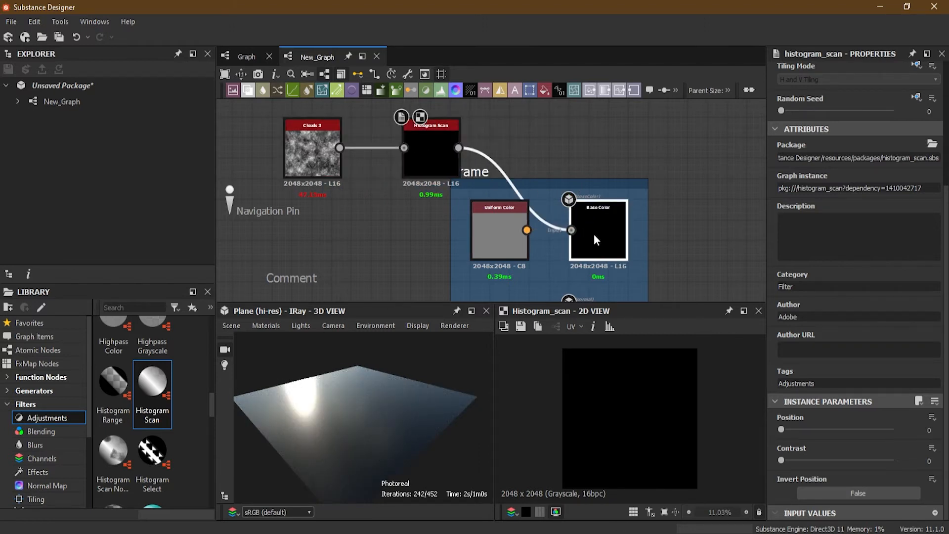
Set the Histogram Scan position to 0.75 and contrast to 0.09, and collapse its attributes section.
click(438, 150)
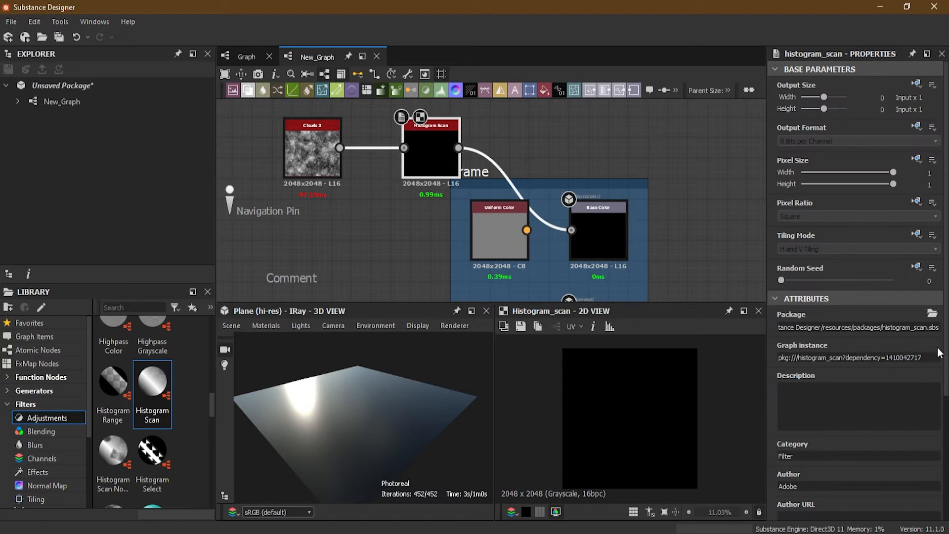
scroll(848, 270, down, 3)
drag(781, 429, 832, 431)
mouse_move(781, 460)
mouse_down()
mouse_move(857, 461)
mouse_move(796, 429)
mouse_move(896, 431)
mouse_move(791, 461)
mouse_up()
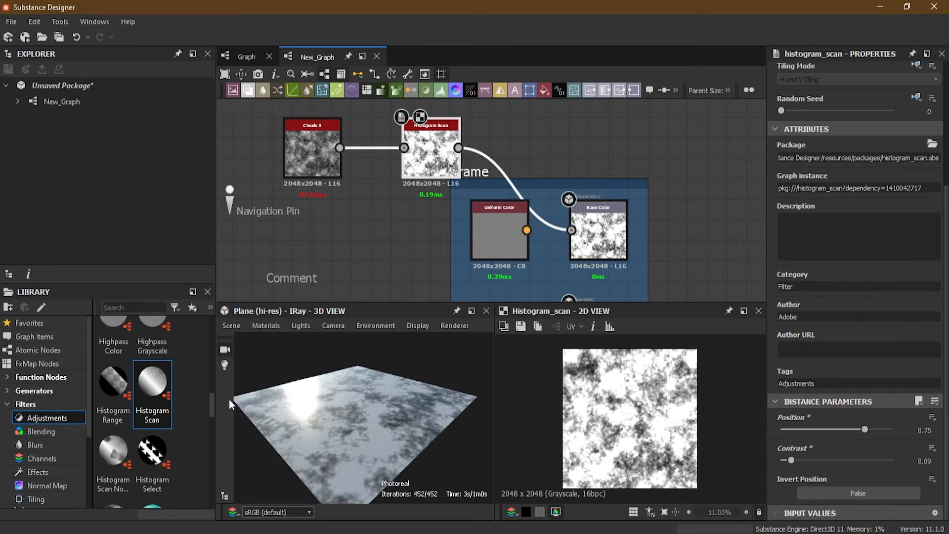
scroll(143, 409, down, 4)
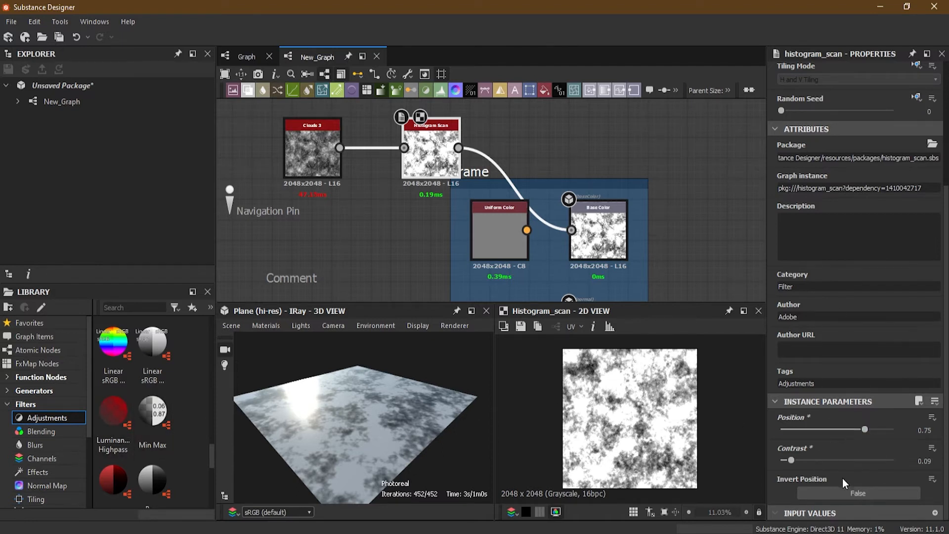
click(826, 130)
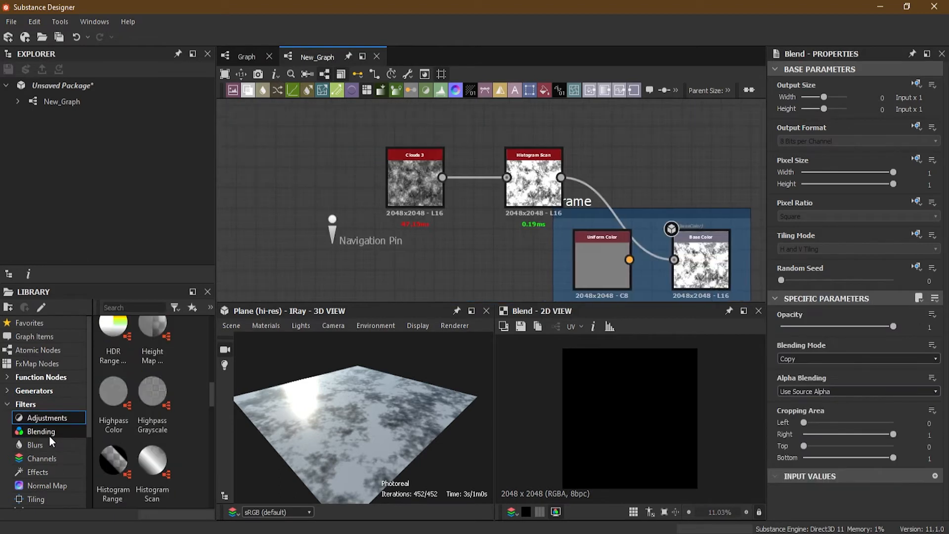
Look through the library's blending filters and review the blending modes offered by the Blend node.
click(49, 435)
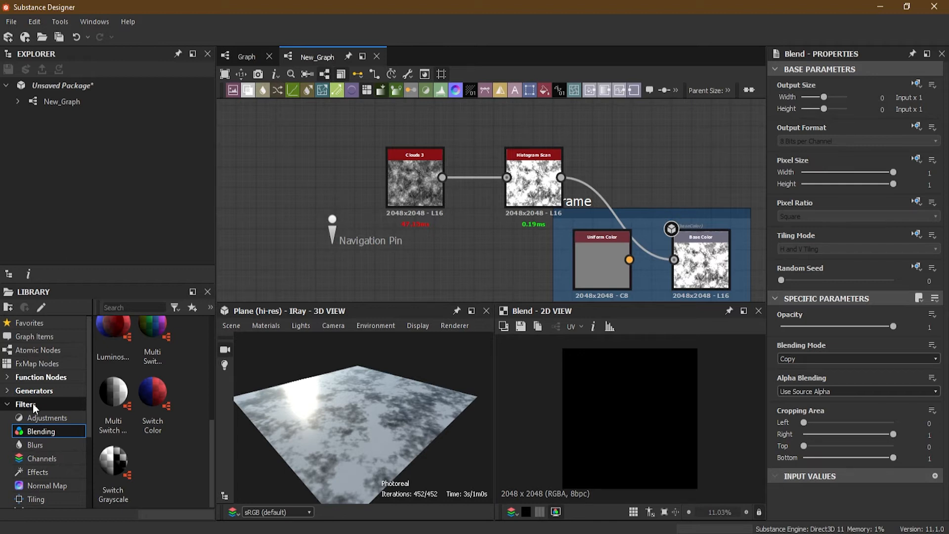
middle_drag(633, 194, 394, 199)
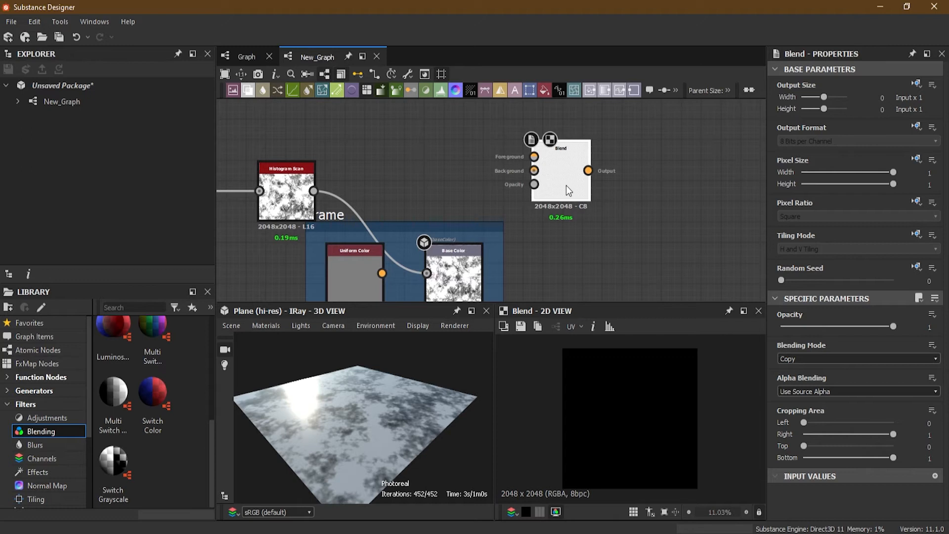
click(837, 358)
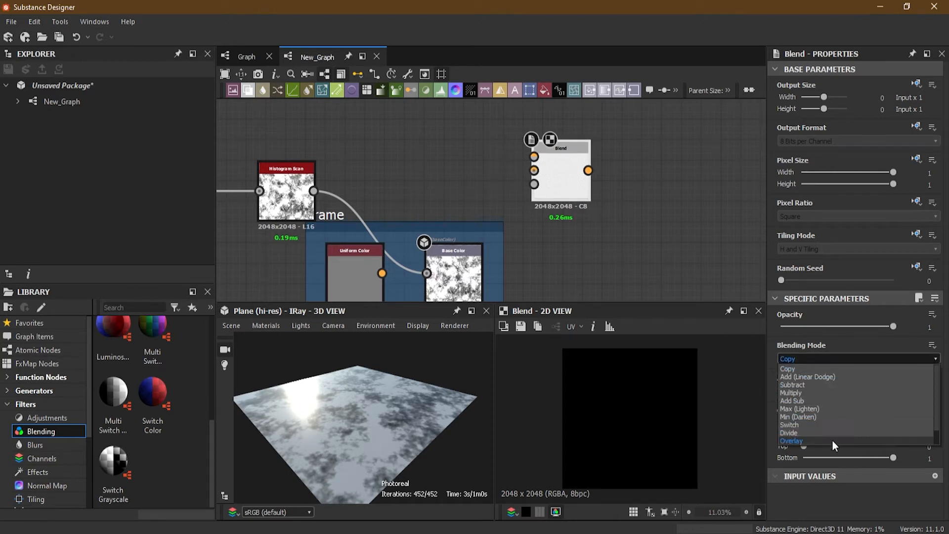
click(668, 213)
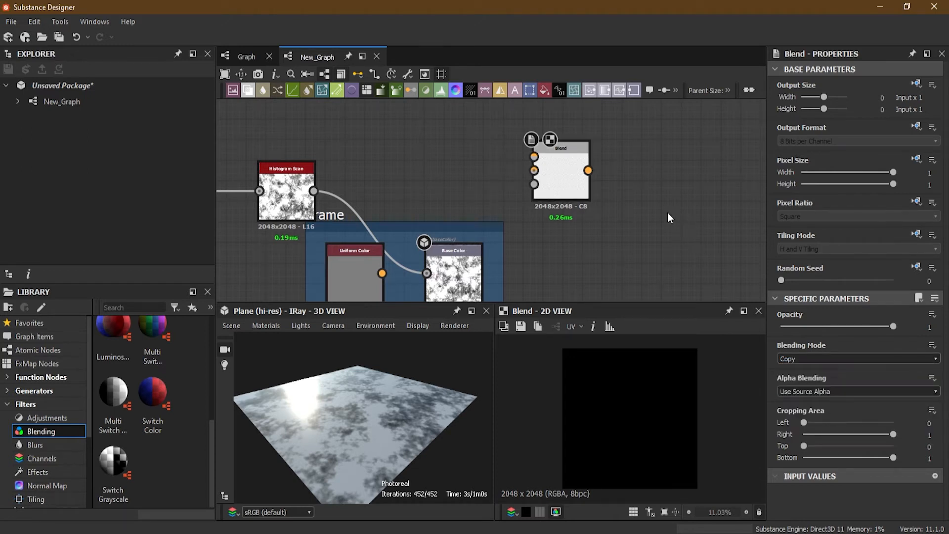
scroll(186, 418, up, 5)
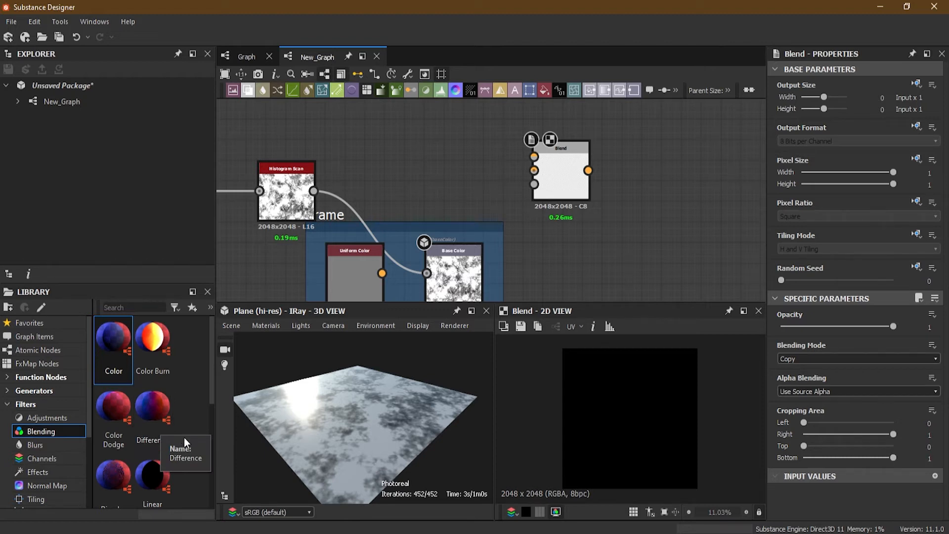
scroll(208, 390, down, 5)
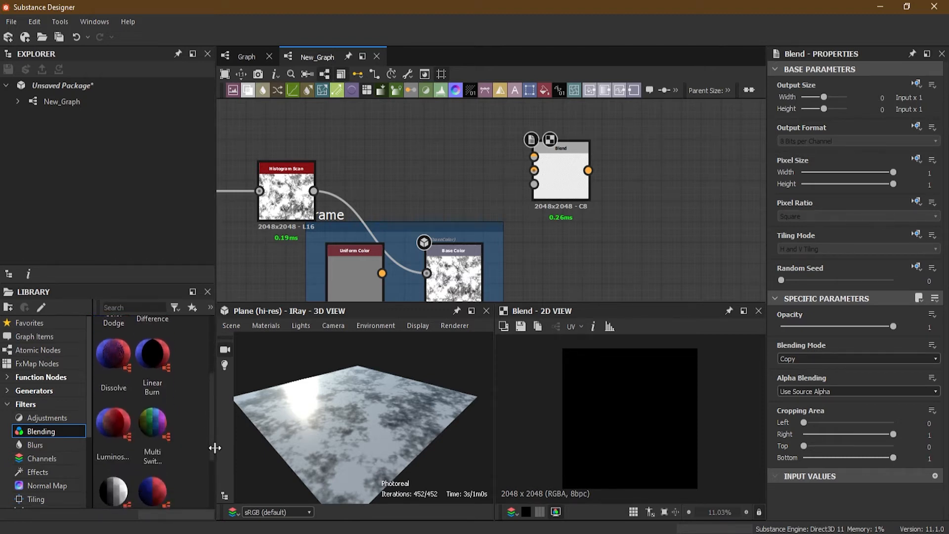
Look through the library's blur and channel filters, including the RGBA Split filter.
click(56, 444)
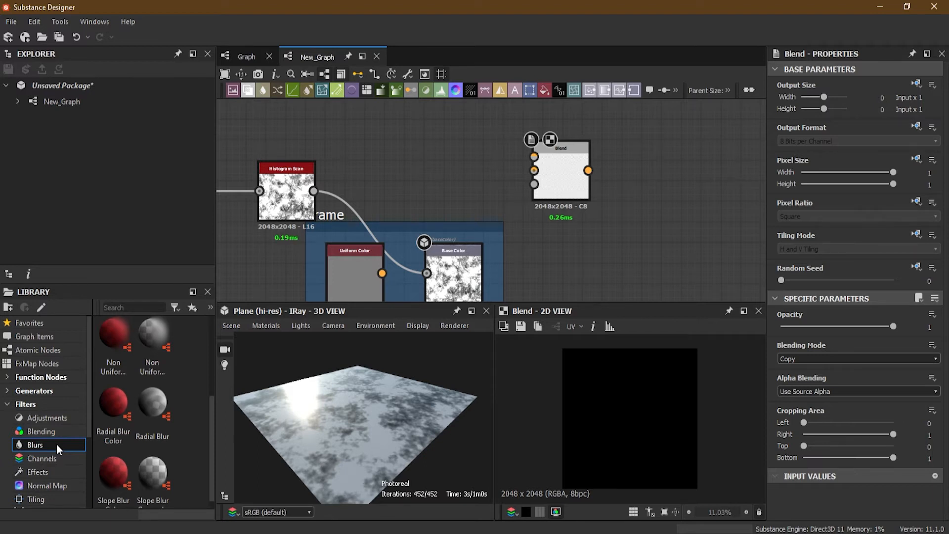
scroll(56, 444, down, 2)
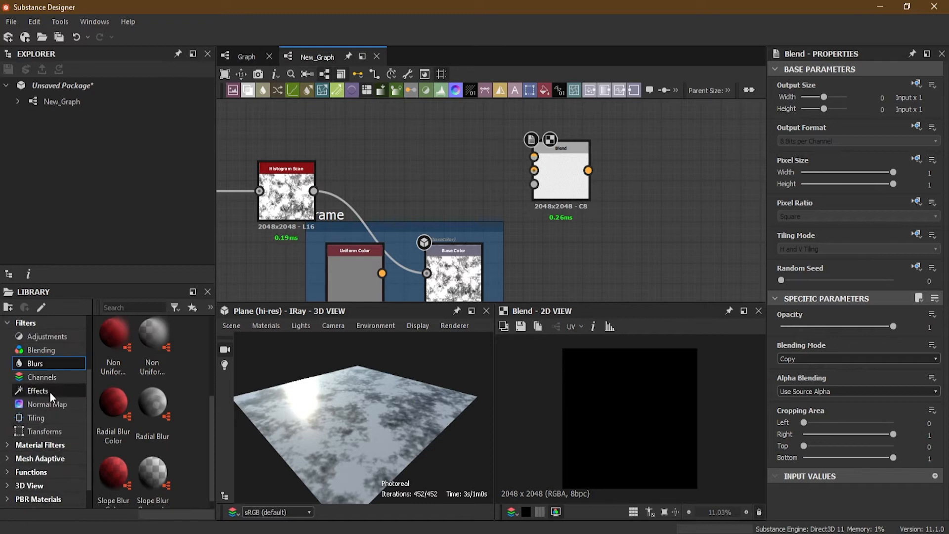
click(50, 378)
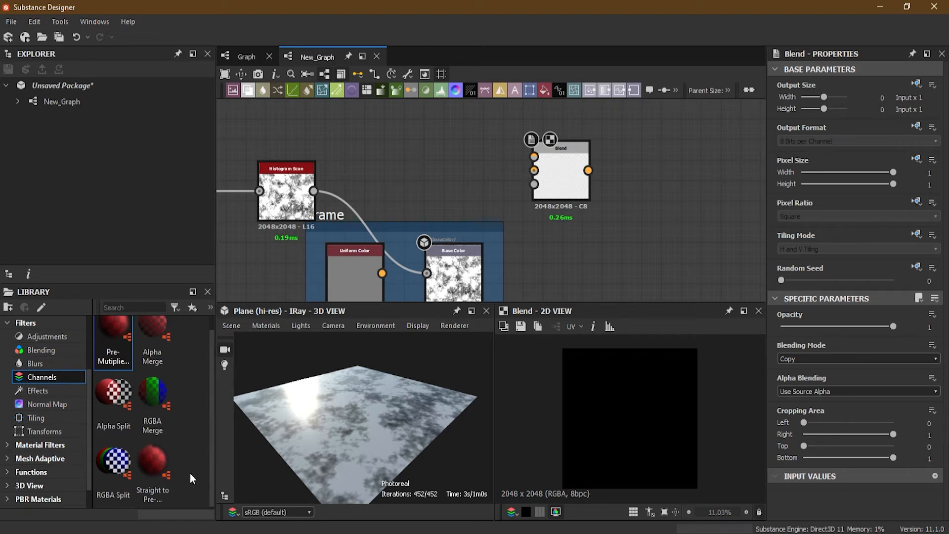
click(118, 472)
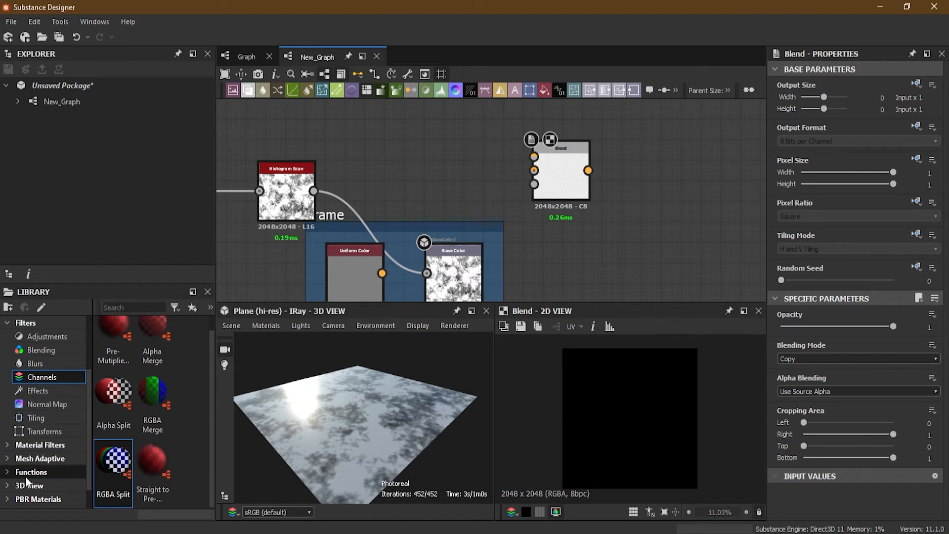
Browse the library's effects filters and add a Vector Warp Grayscale node to the graph above the Clouds 3 and Histogram Scan link.
click(44, 390)
scroll(193, 435, up, 1)
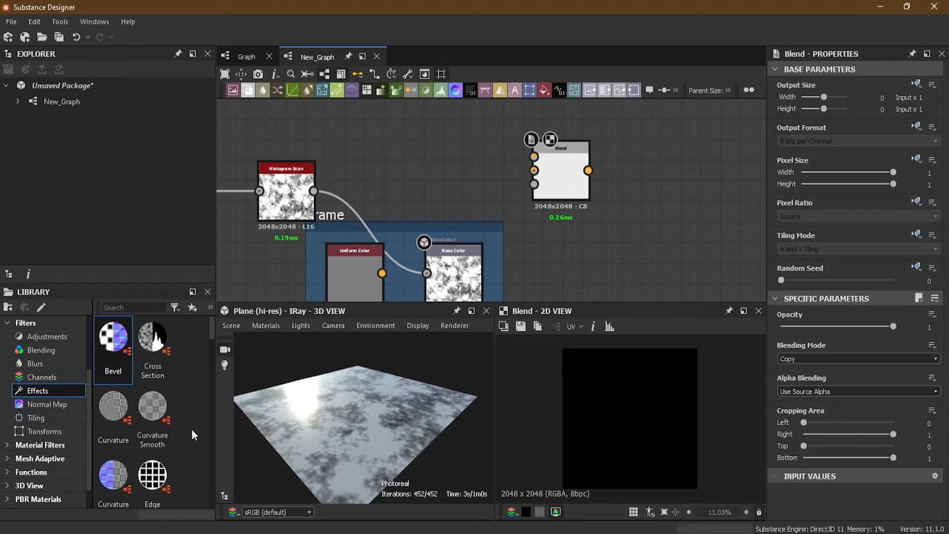
scroll(186, 428, down, 5)
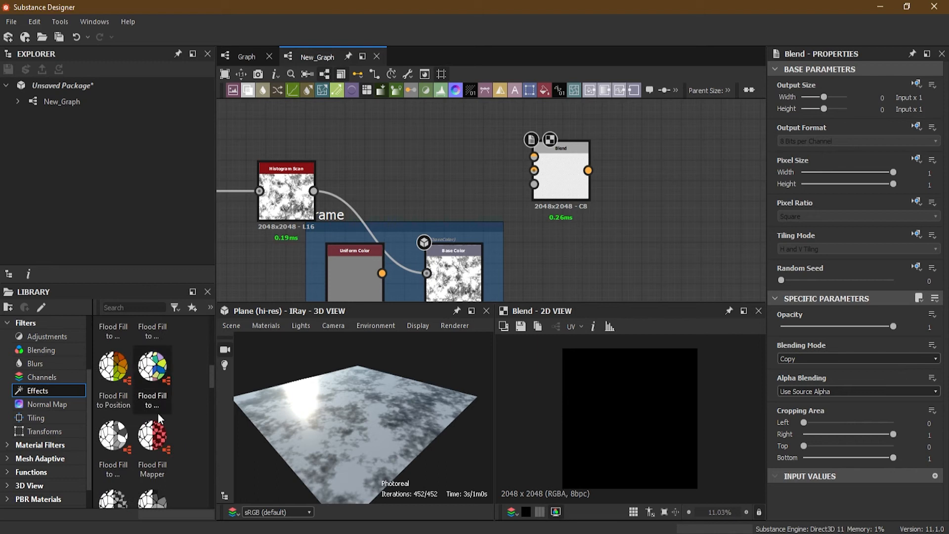
scroll(154, 410, up, 5)
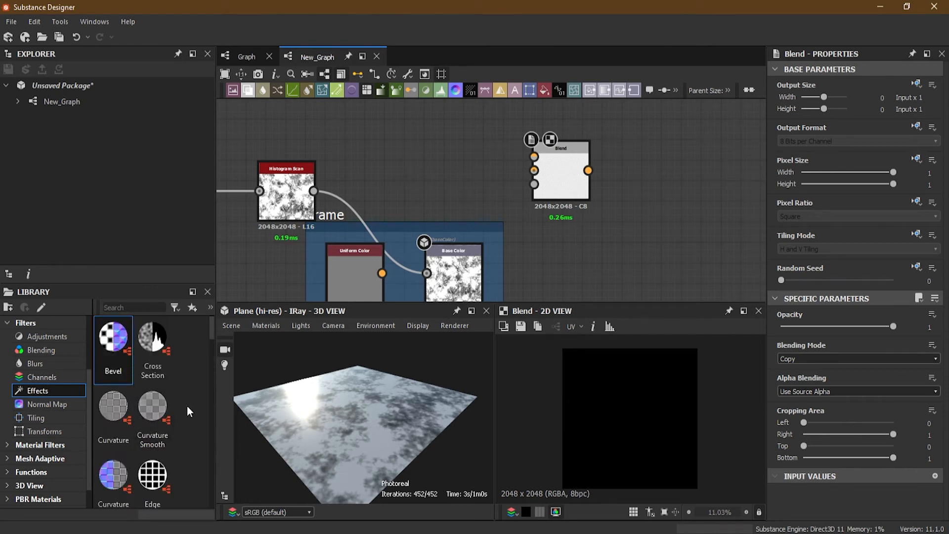
scroll(191, 406, down, 3)
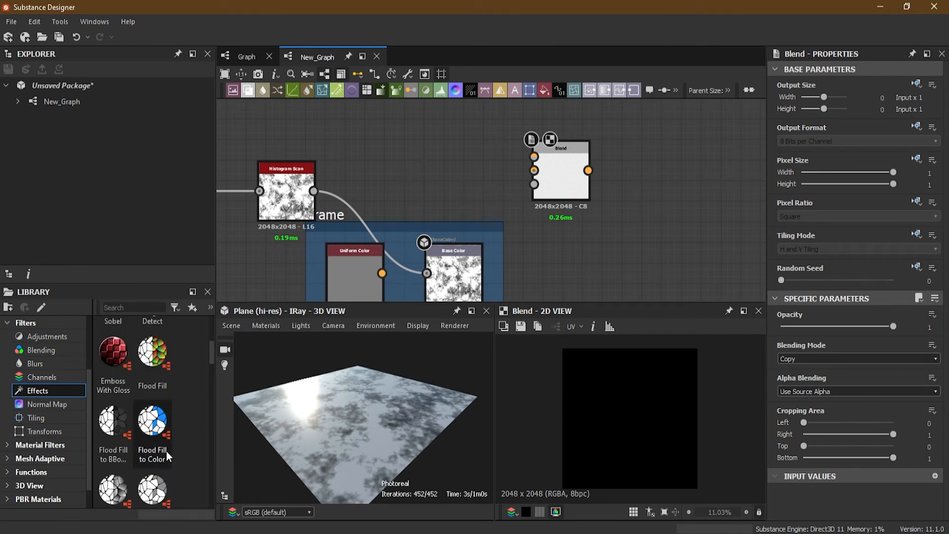
scroll(197, 434, down, 6)
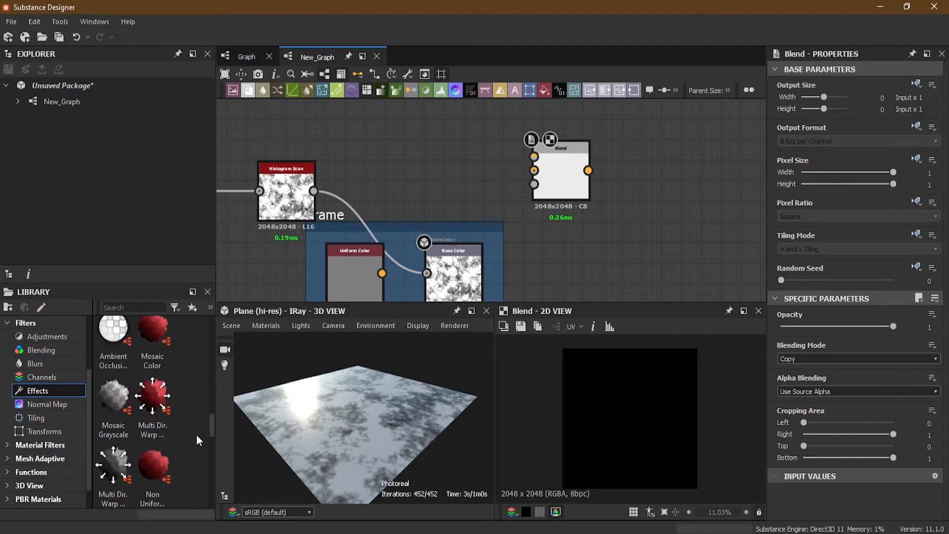
scroll(174, 440, down, 3)
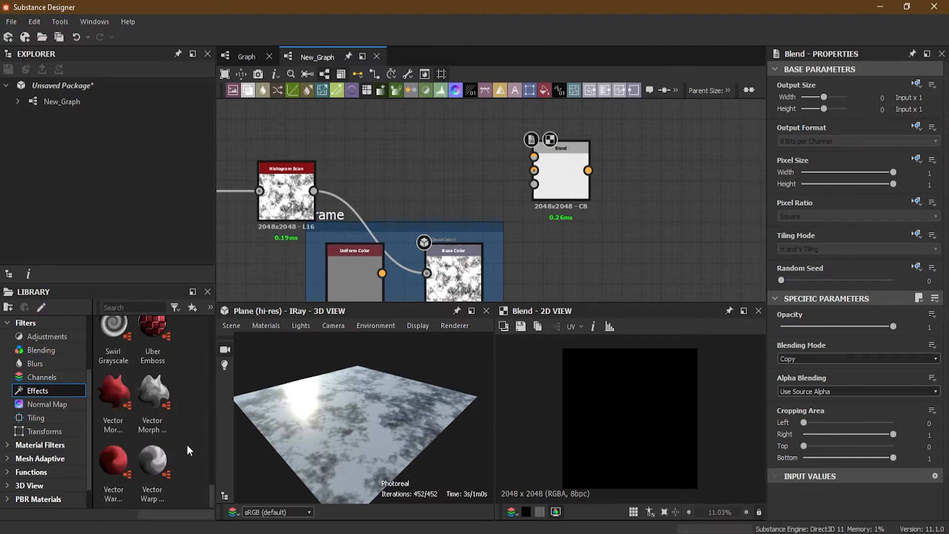
middle_drag(397, 191, 592, 193)
drag(152, 460, 425, 126)
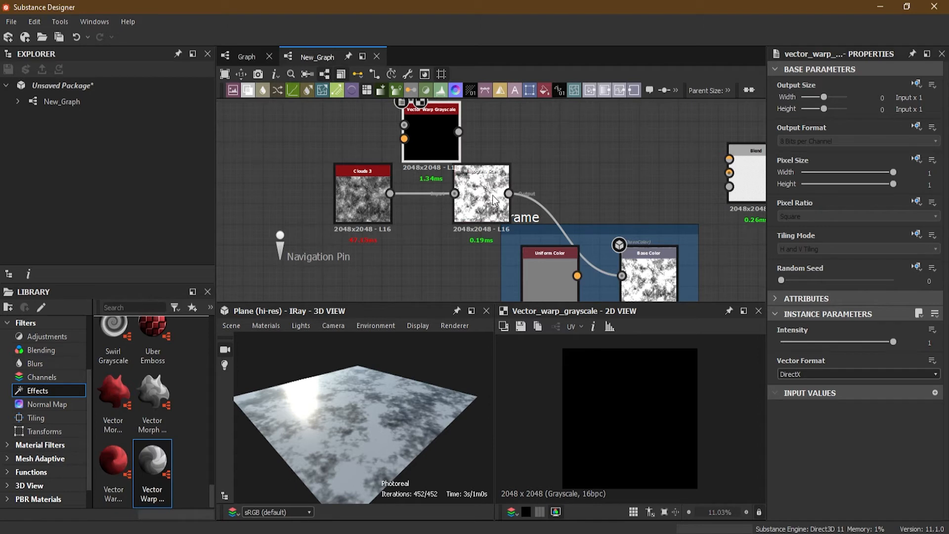
Feed Clouds 3 into the Vector Warp Grayscale input instead of Histogram Scan, and arrange the warp node between the two.
click(426, 193)
drag(426, 192, 415, 236)
click(358, 191)
drag(358, 191, 300, 171)
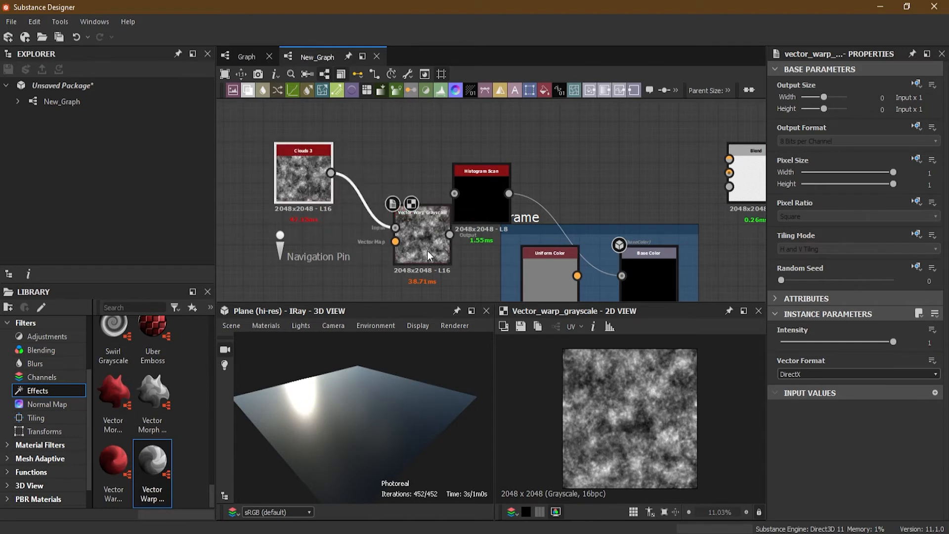
drag(427, 251, 397, 207)
Lower the Vector Warp Grayscale node's Intensity to about 0.49 and set its Vector Format to OpenGL.
drag(894, 342, 856, 342)
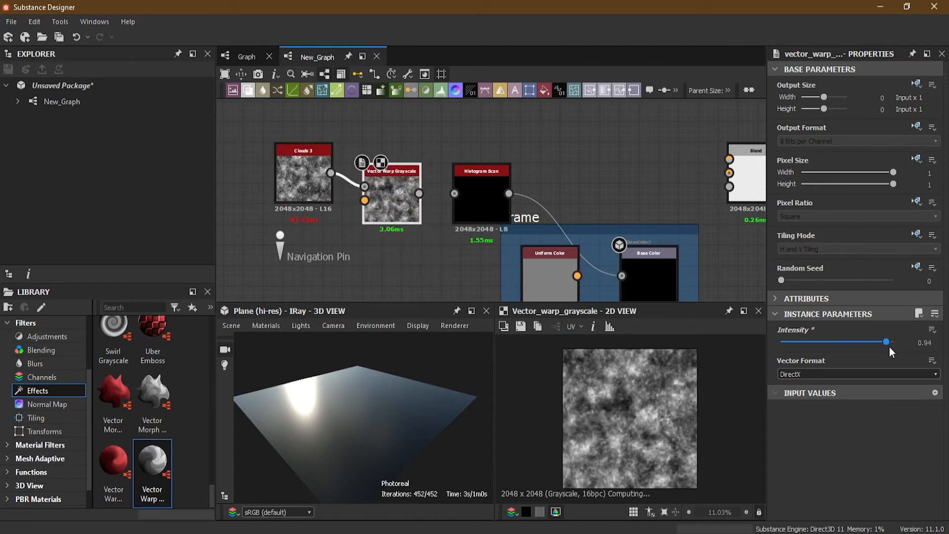
click(822, 374)
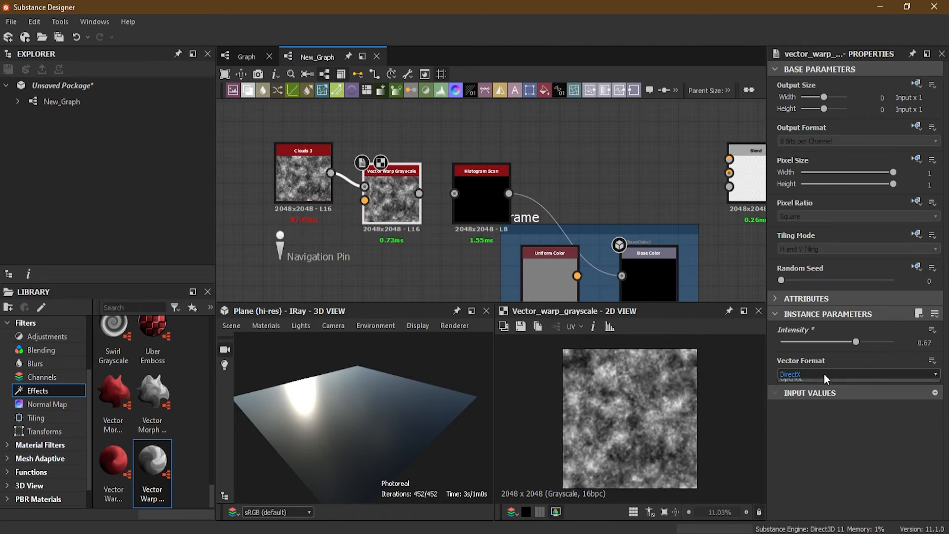
click(811, 394)
mouse_move(852, 341)
mouse_down()
mouse_move(799, 340)
mouse_move(881, 342)
mouse_move(822, 345)
mouse_move(862, 345)
mouse_move(836, 347)
mouse_up()
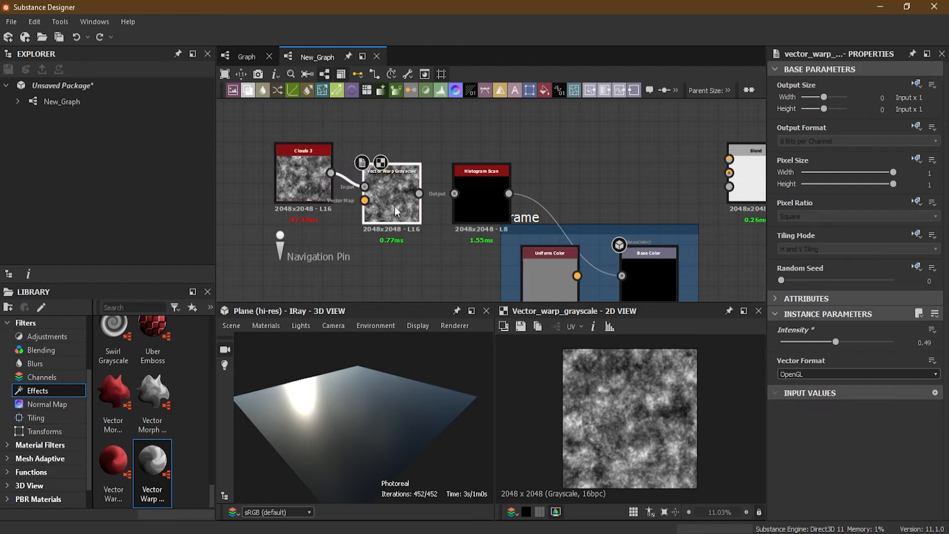
Space out Clouds 3 and Vector Warp Grayscale, feed Clouds 3 into the Vector Map input through a Gradient Map, and view the warp output.
drag(299, 186, 212, 166)
drag(413, 208, 413, 167)
middle_drag(343, 187, 483, 214)
drag(364, 189, 277, 186)
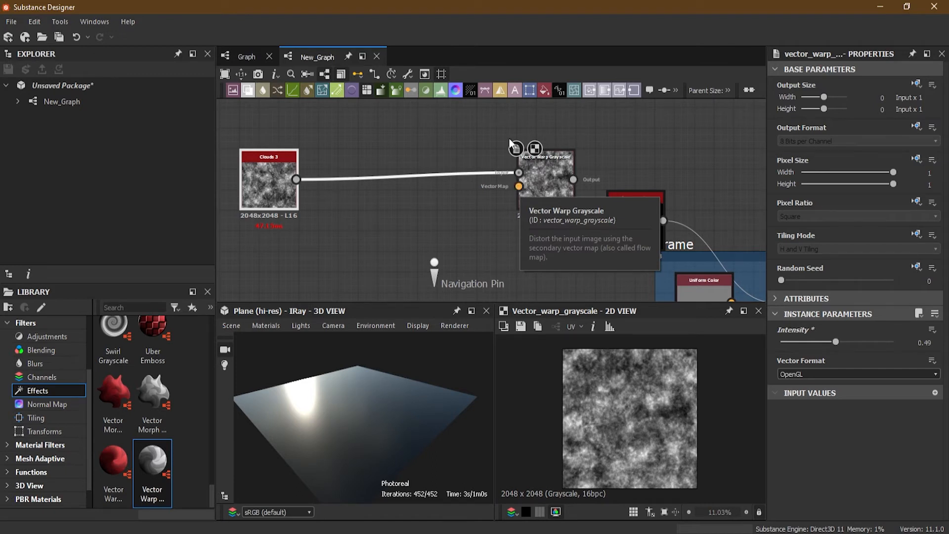
click(284, 179)
drag(298, 180, 521, 181)
click(439, 166)
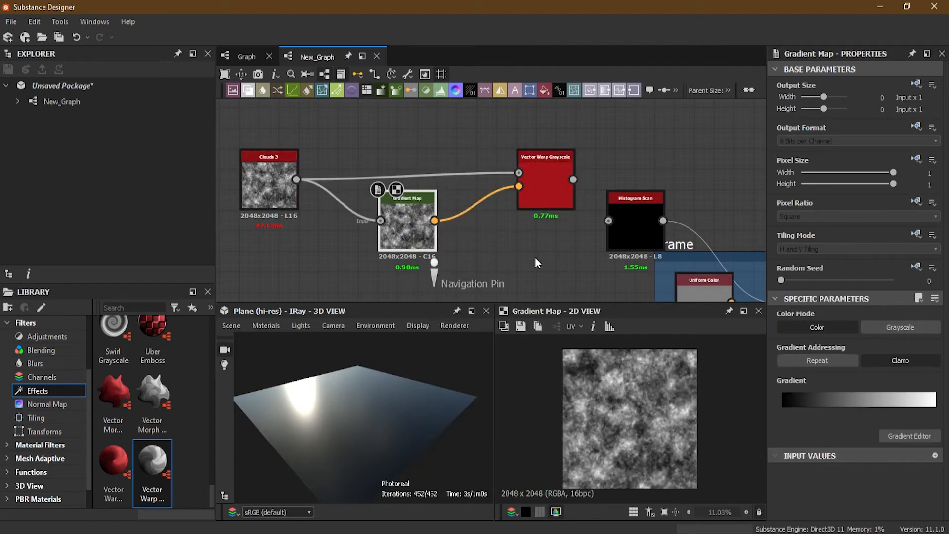
click(543, 175)
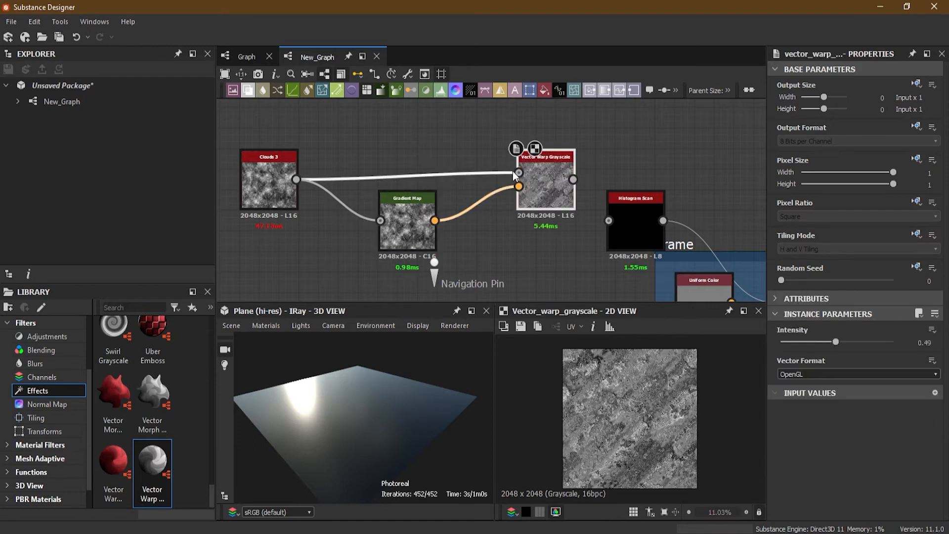
scroll(514, 179, up, 3)
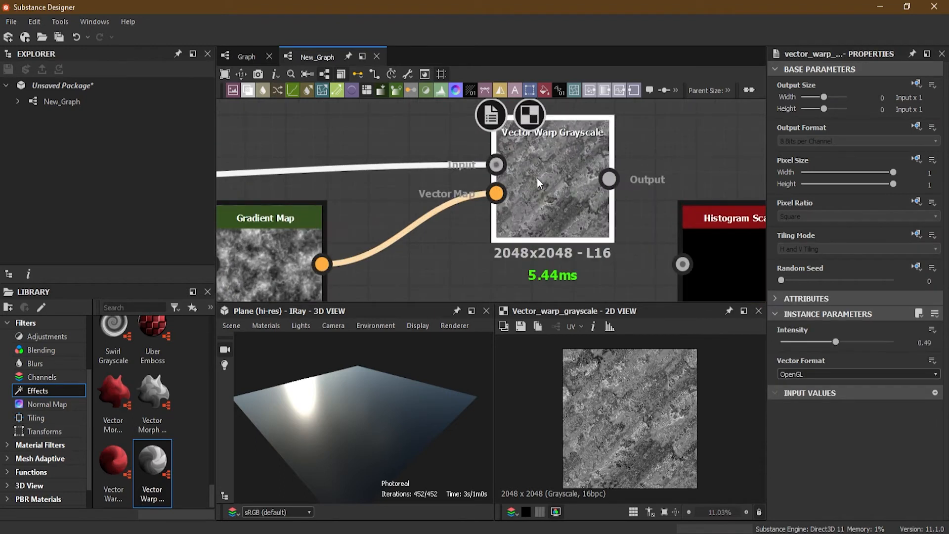
scroll(539, 195, down, 3)
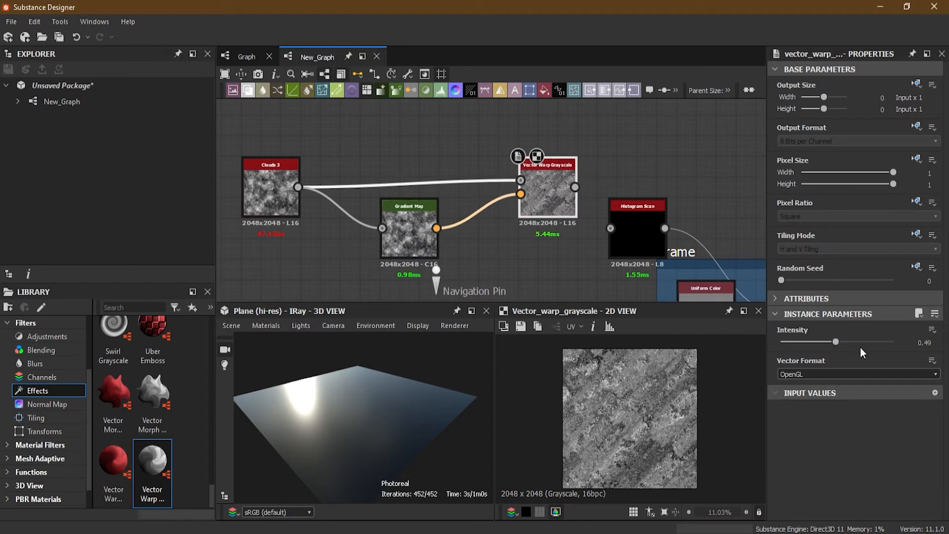
Try Intensity values of 0.05 and 0.38 on the Vector Warp Grayscale node.
drag(837, 345, 787, 346)
scroll(645, 390, up, 3)
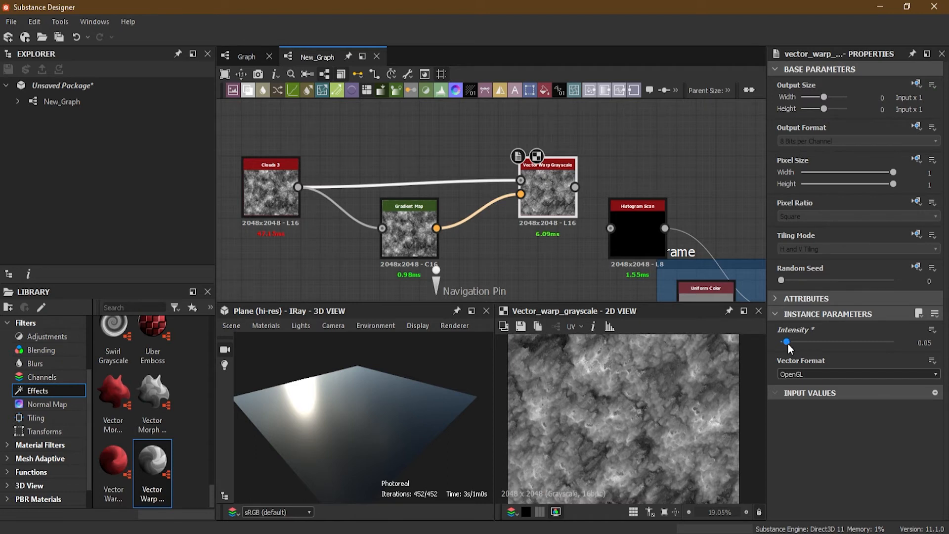
drag(788, 343, 824, 343)
Try the DirectX vector format with Intensity 0.23 on the Vector Warp Grayscale node, and undo the last change.
click(807, 373)
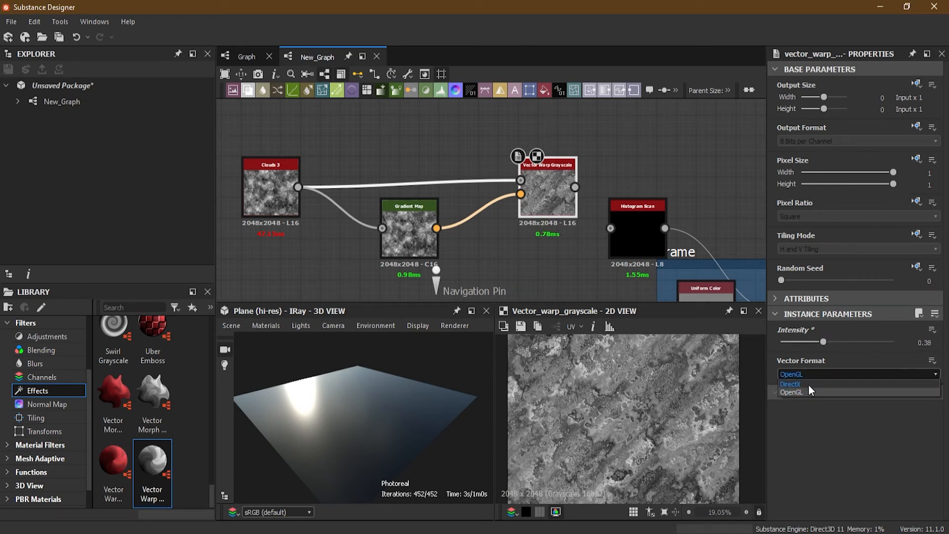
click(808, 383)
mouse_move(821, 344)
mouse_down()
mouse_move(841, 345)
mouse_move(805, 345)
mouse_up()
scroll(677, 388, down, 3)
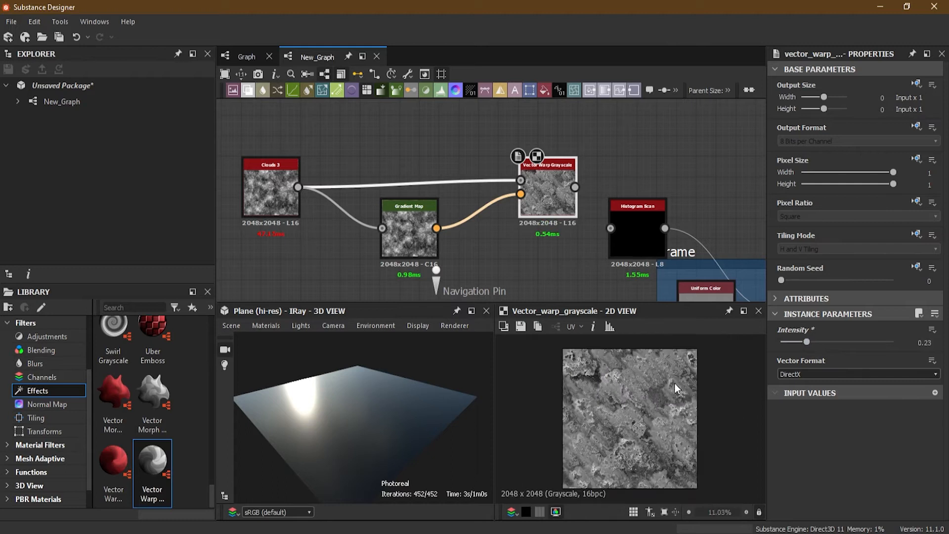
key(ctrl+z)
Set the Vector Warp Grayscale node's Vector Format to OpenGL and its Intensity to 0.43.
click(818, 374)
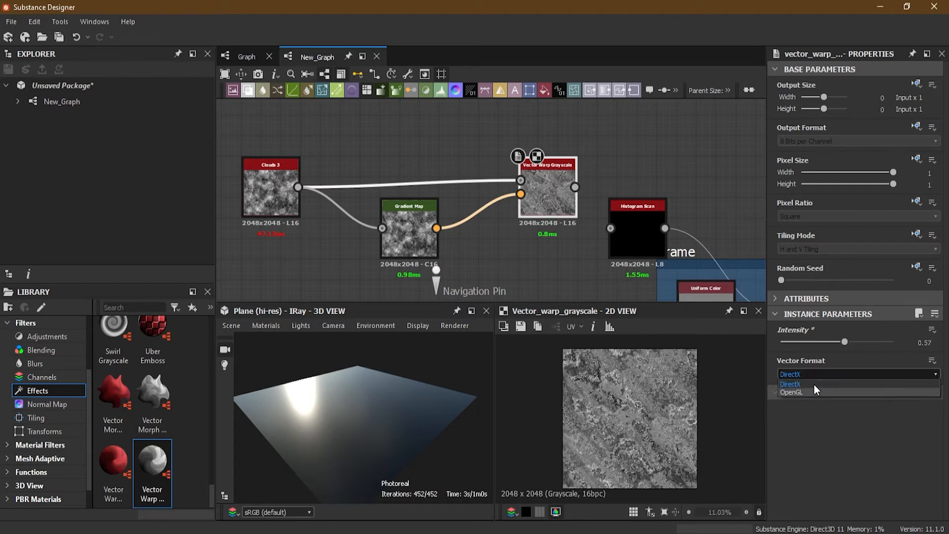
click(811, 392)
mouse_move(840, 344)
mouse_down()
mouse_move(869, 343)
mouse_move(812, 344)
mouse_move(829, 346)
mouse_up()
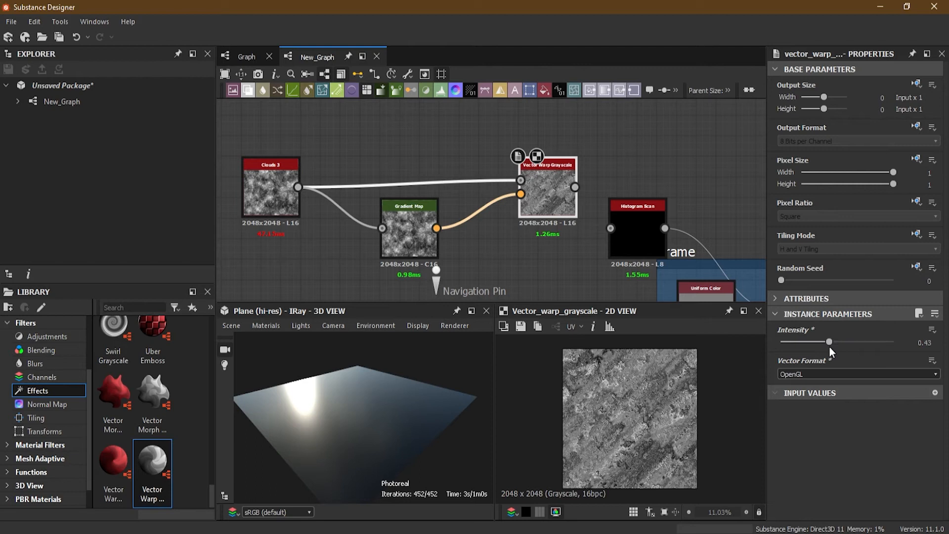
Look through the library's normal map filters and list the tiling filters.
click(58, 405)
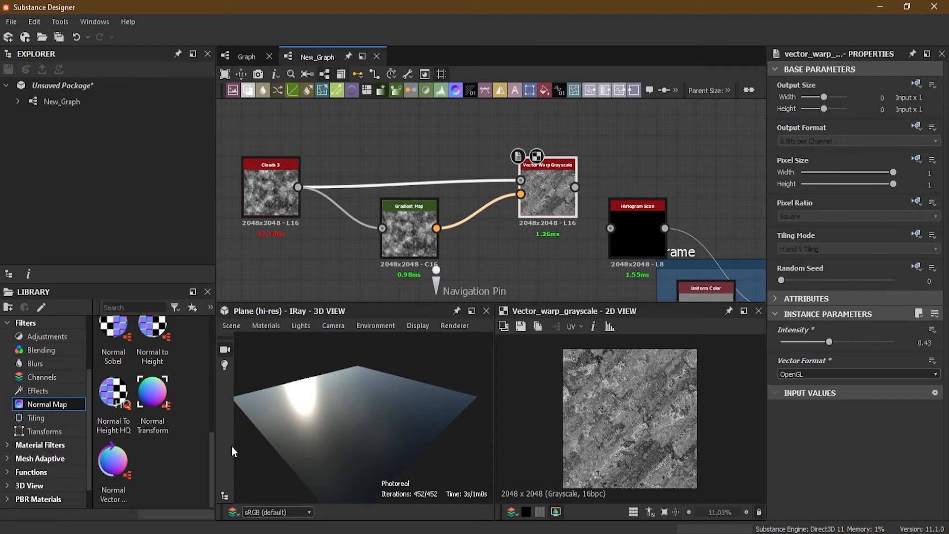
scroll(173, 430, up, 5)
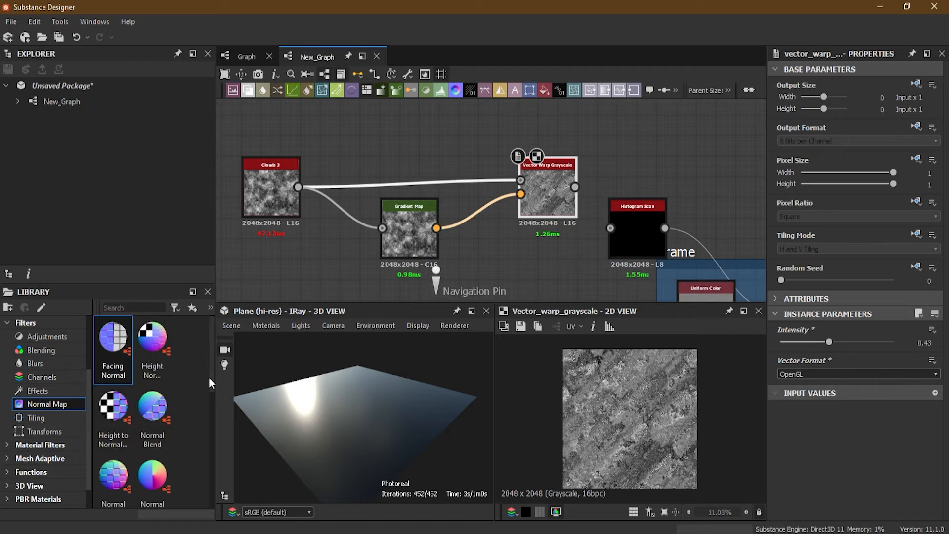
mouse_move(213, 378)
mouse_down()
mouse_move(217, 499)
mouse_move(203, 367)
mouse_up()
click(59, 419)
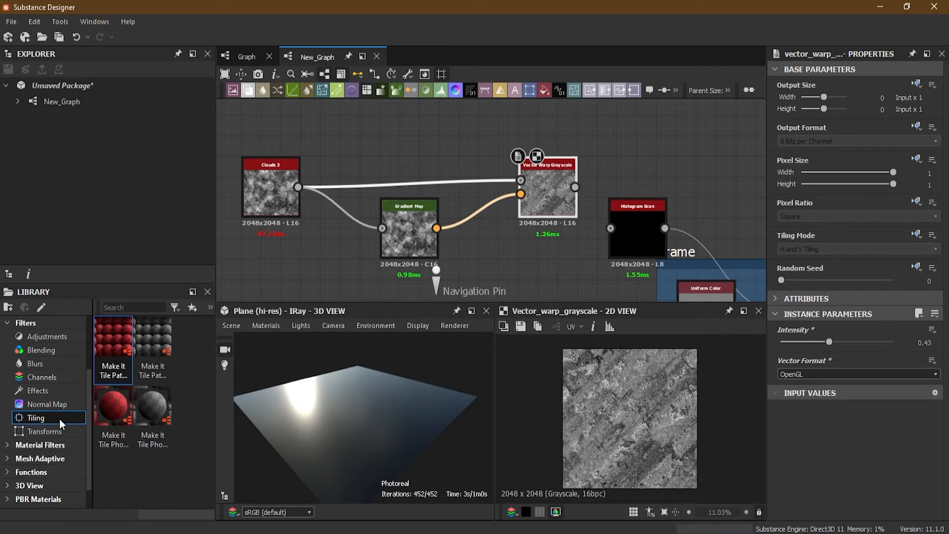
Display the Fluid node's output in the 2D view and examine it as a repeating tiled pattern.
scroll(482, 224, down, 3)
middle_drag(653, 245, 639, 134)
scroll(421, 182, up, 3)
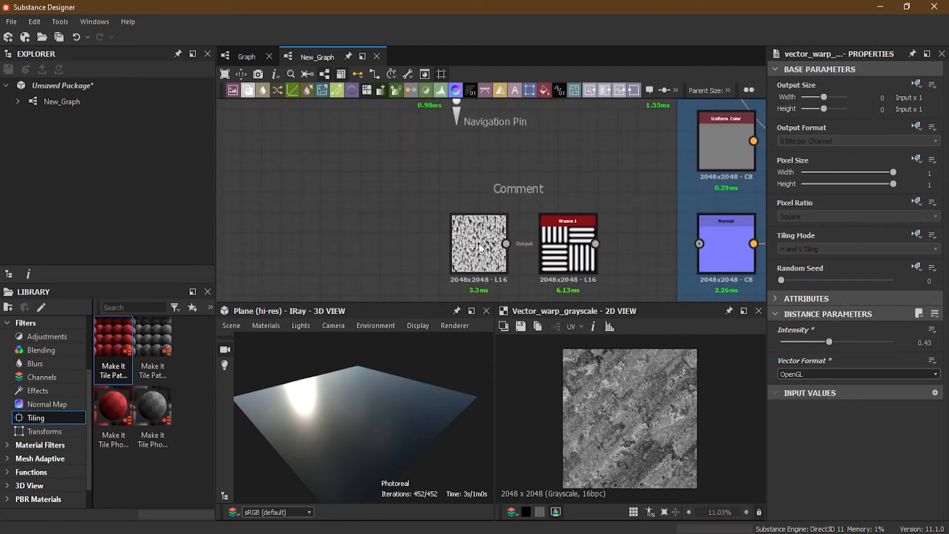
middle_drag(404, 192, 383, 131)
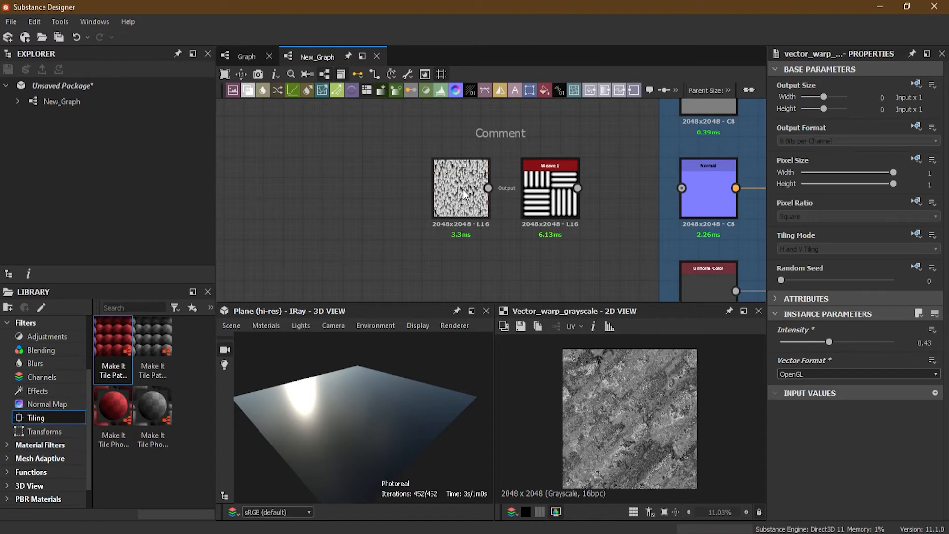
click(464, 194)
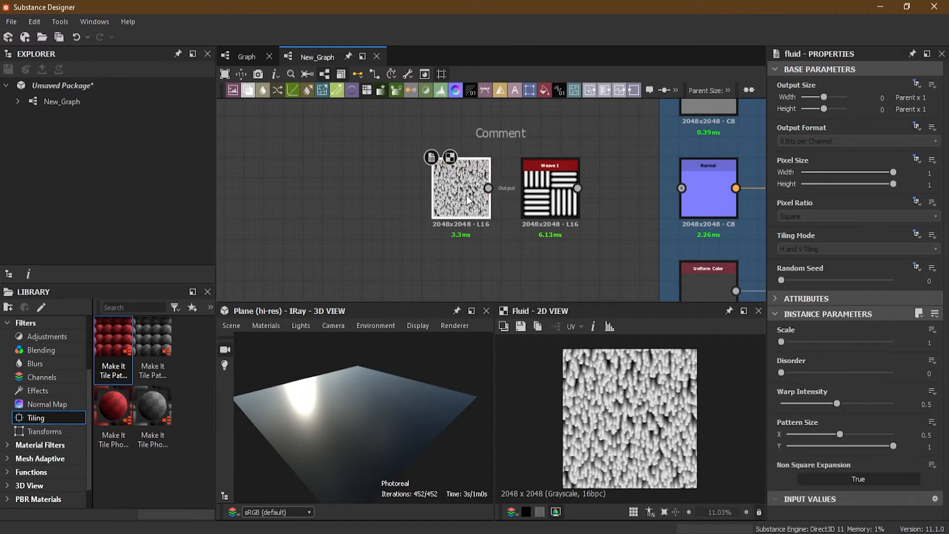
scroll(467, 194, up, 3)
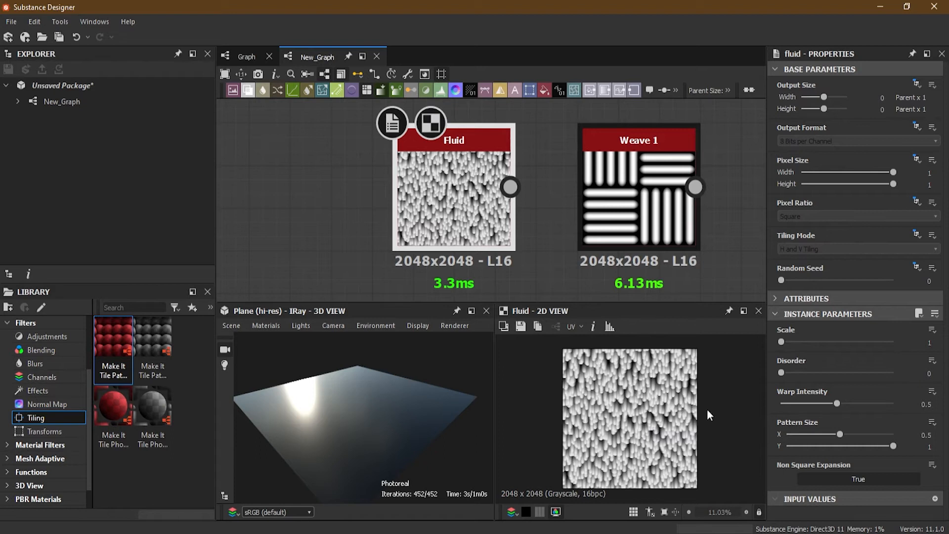
key(space)
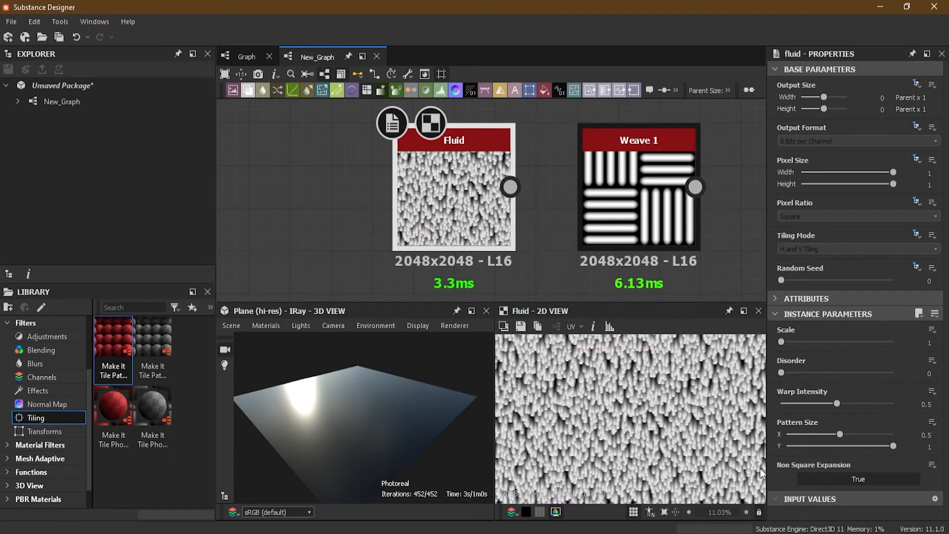
scroll(665, 417, down, 5)
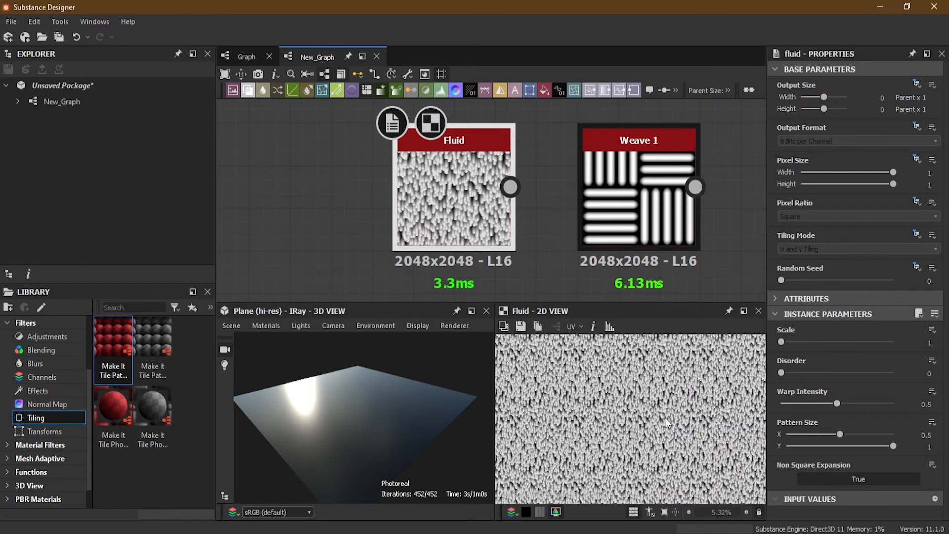
scroll(669, 422, up, 2)
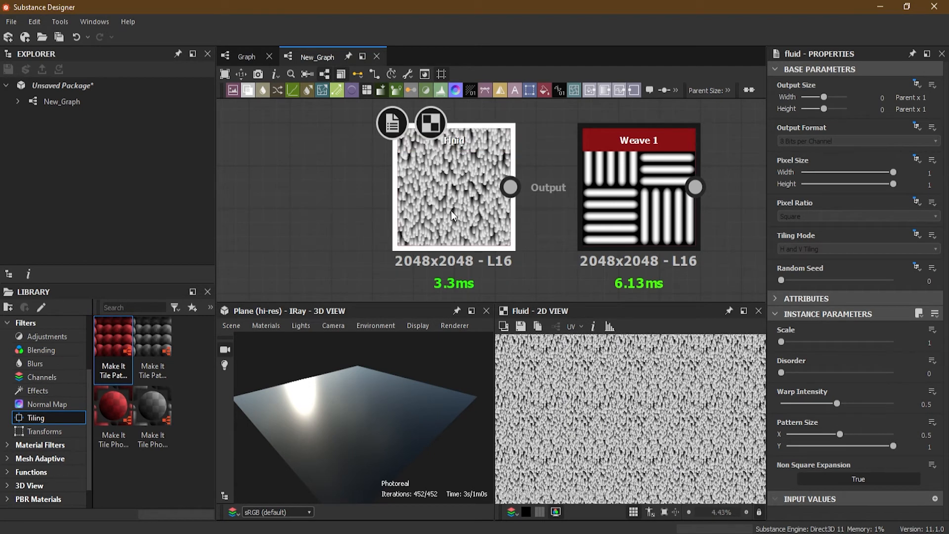
Move the Fluid node away from Weave 1 and connect a Transformation 2D node to its output.
drag(791, 342, 765, 340)
drag(459, 184, 280, 161)
drag(326, 186, 411, 193)
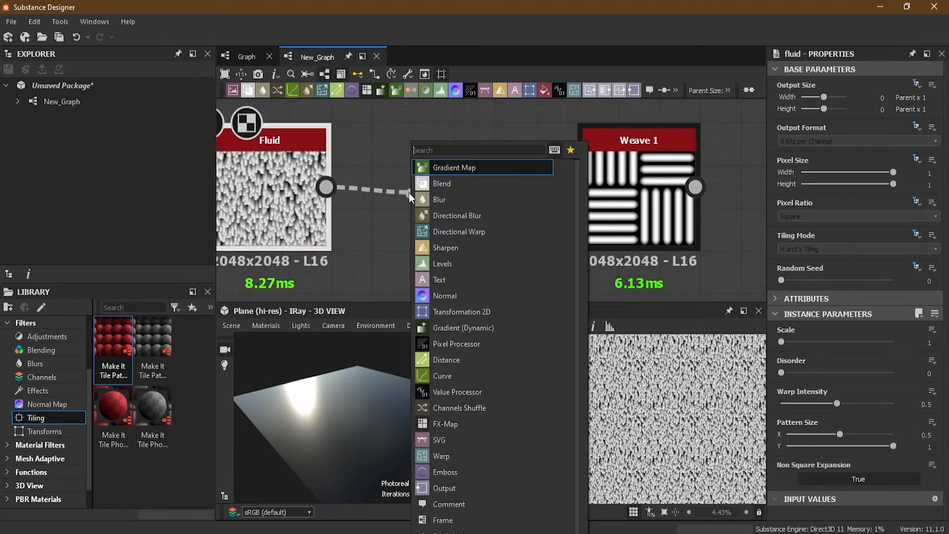
click(476, 313)
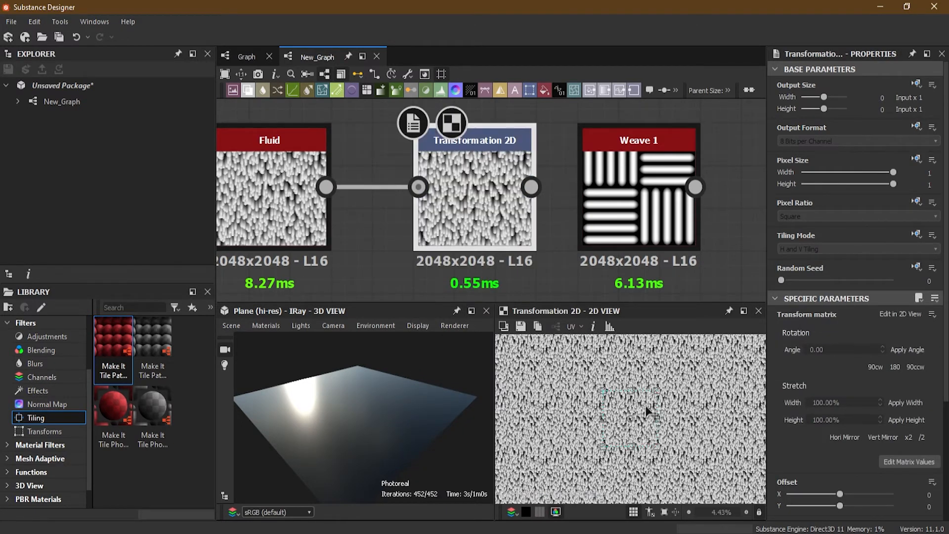
Enlarge the fluid pattern with the Transformation 2D frame and shift it to an offset of about 0.003 in X and -0.045 in Y.
drag(611, 453, 550, 495)
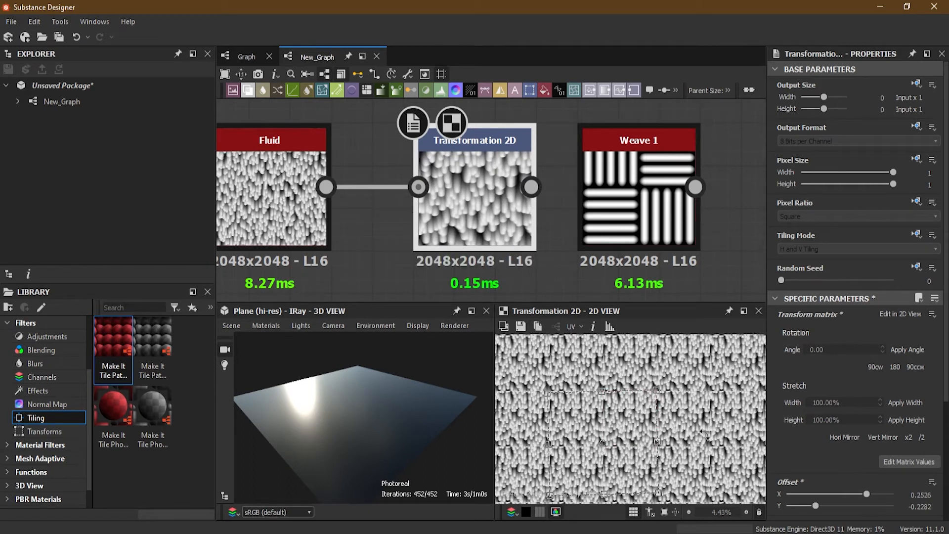
scroll(693, 434, up, 1)
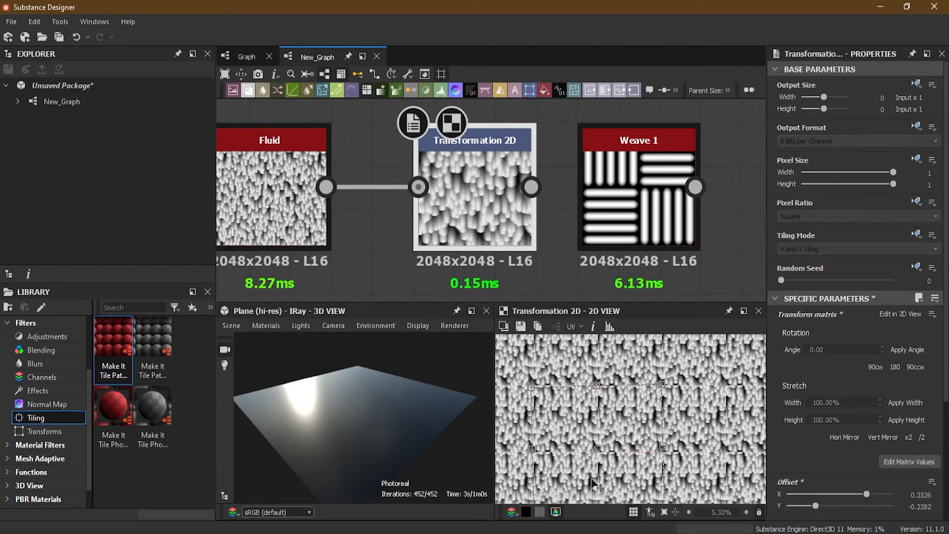
key(space)
drag(627, 440, 652, 415)
key(space)
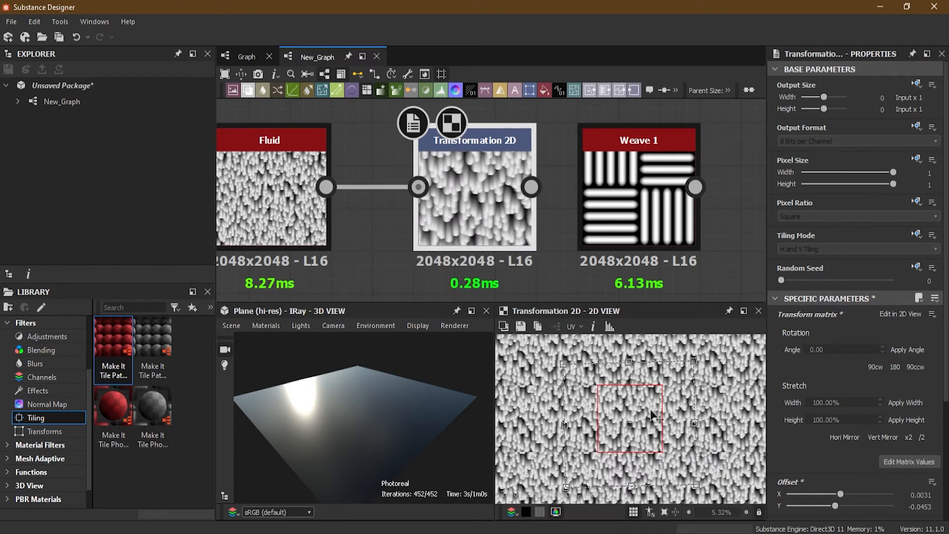
Enlarge the transformation frame further, to an offset of about 0.12 in X and Y, and examine the seams in the tiled view.
key(space)
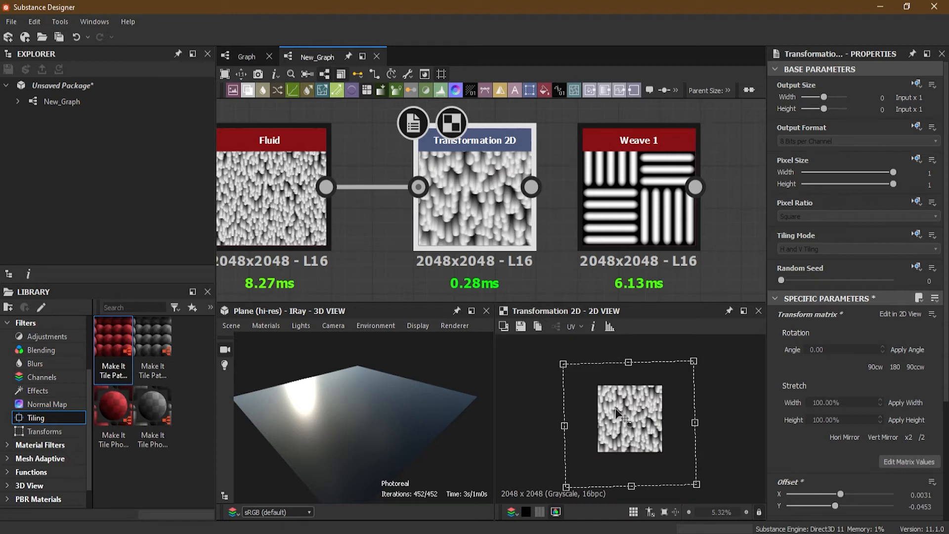
scroll(660, 427, down, 2)
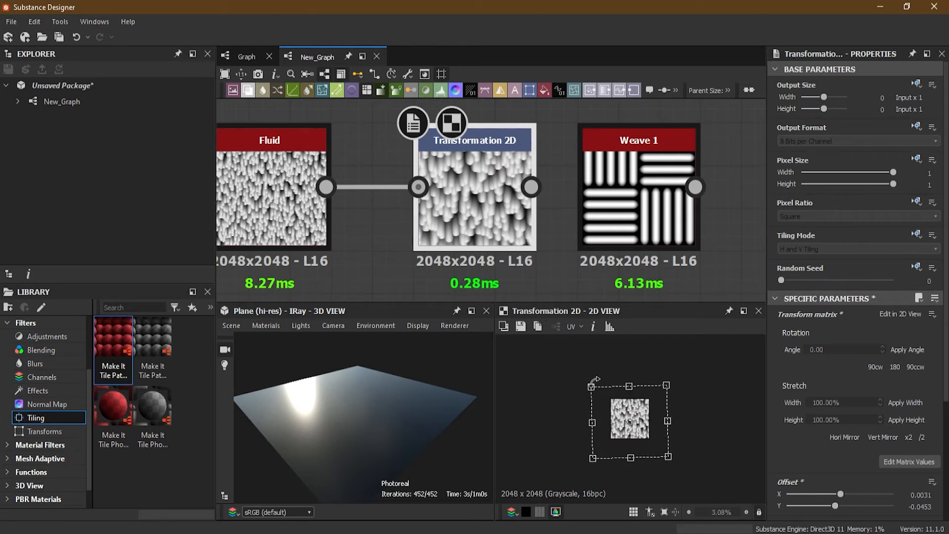
drag(592, 386, 568, 355)
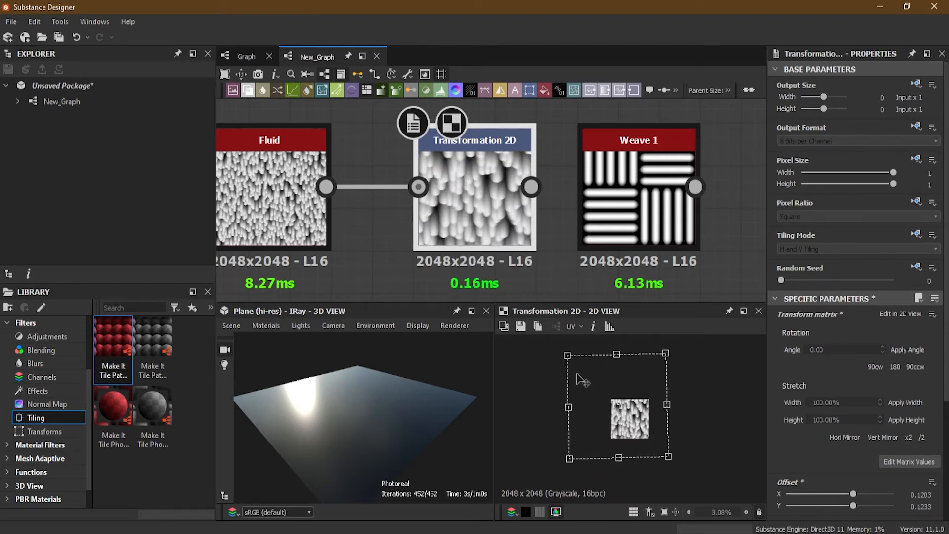
key(space)
scroll(725, 454, up, 2)
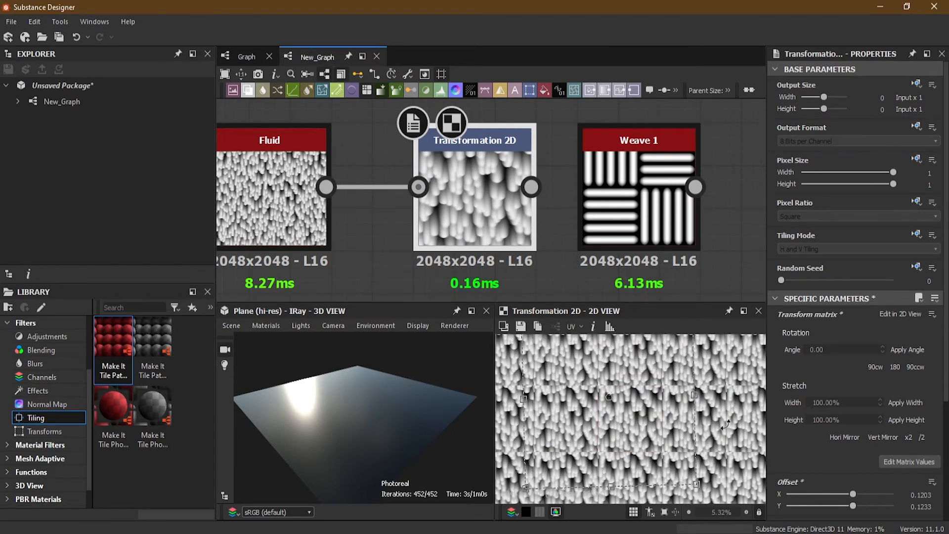
scroll(725, 426, down, 3)
scroll(715, 426, up, 2)
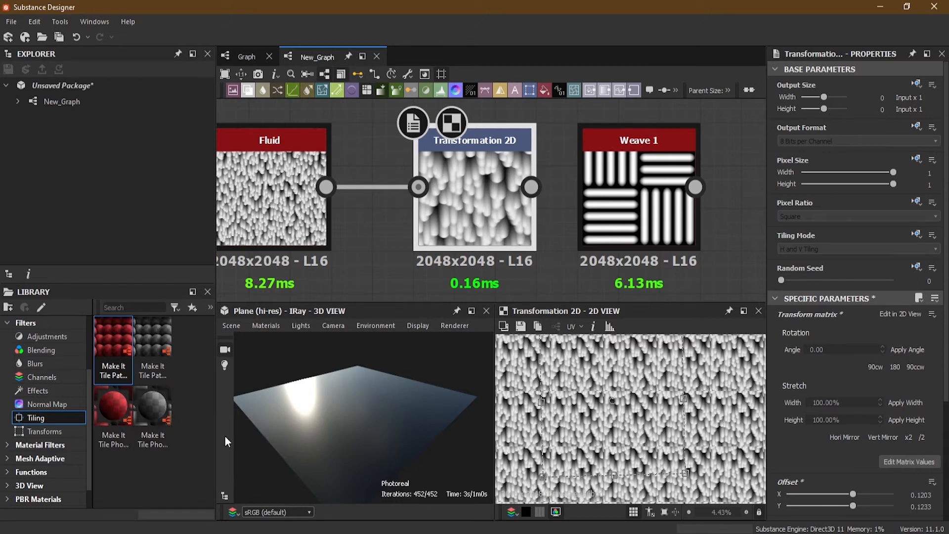
Move the Fluid and Transformation 2D nodes together farther from Weave 1 to make room for a Make It Tile Photo Grayscale filter.
click(156, 406)
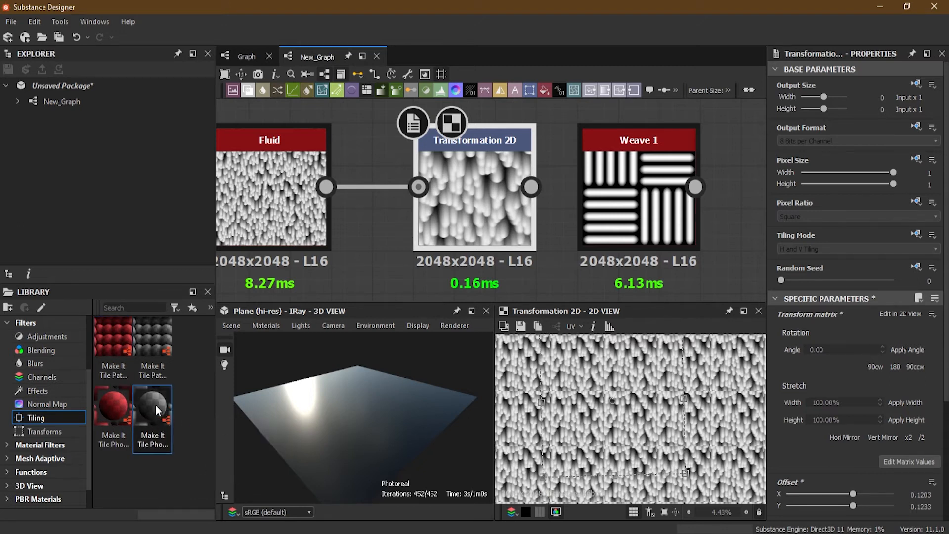
scroll(341, 251, down, 3)
middle_drag(357, 249, 467, 234)
scroll(466, 233, down, 2)
scroll(467, 233, down, 1)
drag(396, 174, 498, 221)
drag(499, 210, 362, 204)
Add a Make It Tile Photo Grayscale node after Transformation 2D, show its output in the 2D view, and connect Transformation 2D to its input.
drag(149, 405, 438, 215)
double_click(433, 185)
scroll(391, 192, up, 2)
drag(379, 210, 450, 210)
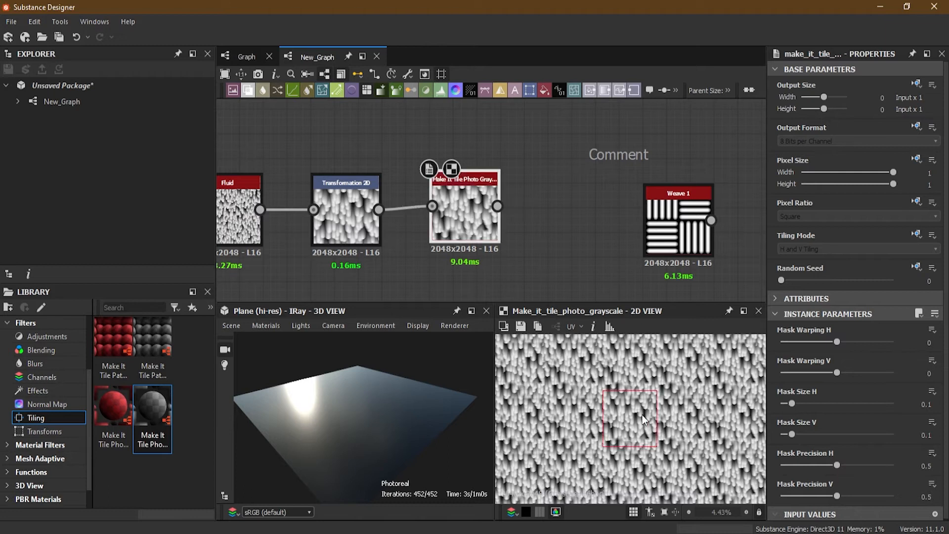
Compare the Transformation 2D output with the Make It Tile Photo Grayscale output in the tiled 2D view.
scroll(643, 414, up, 1)
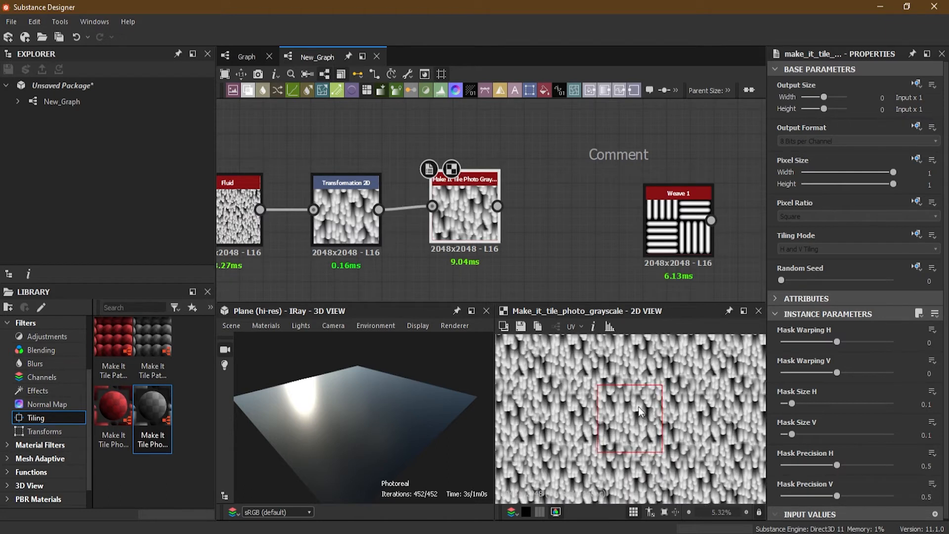
scroll(740, 477, up, 1)
click(352, 220)
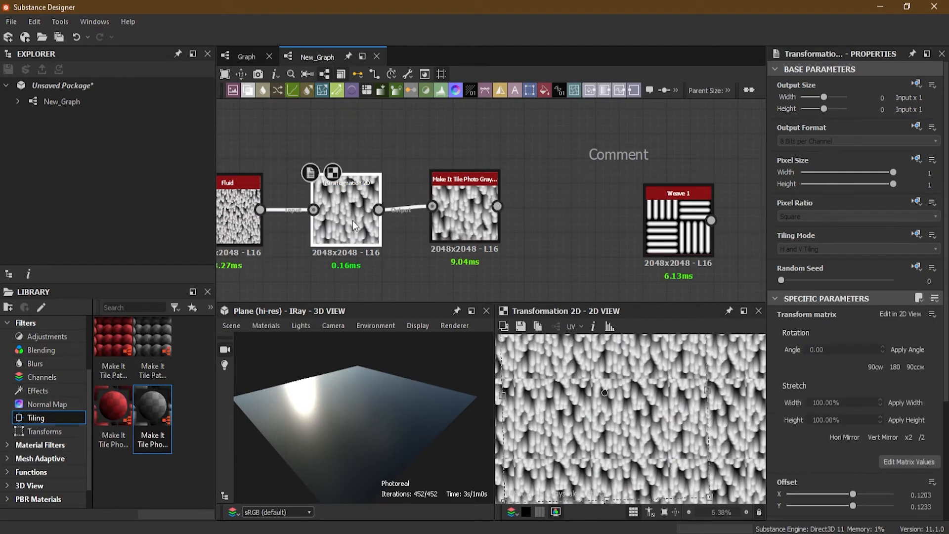
click(473, 228)
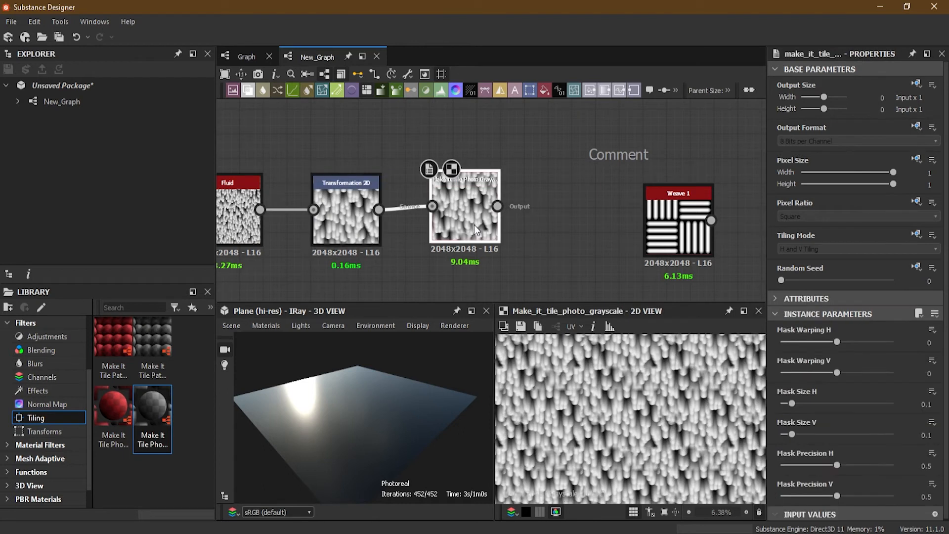
Set the tile filter's Mask Warping H to -44.21 and V to -37.89, Mask Size H to 0.25 and V to 0.19, and Mask Precision H to 0.31.
drag(832, 340, 812, 341)
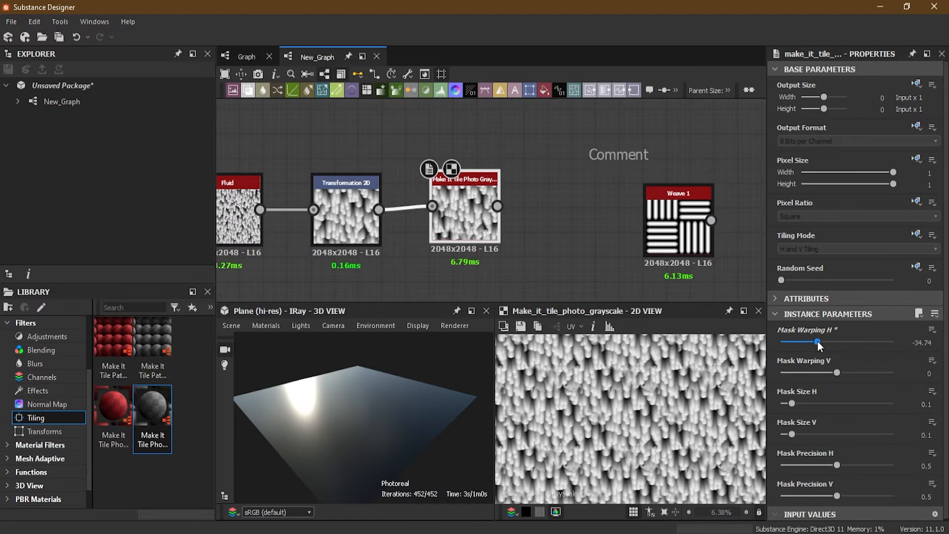
drag(833, 375, 815, 373)
drag(792, 403, 809, 403)
mouse_move(792, 434)
mouse_down()
mouse_move(812, 434)
mouse_move(803, 435)
mouse_up()
drag(837, 465, 815, 462)
scroll(681, 419, up, 2)
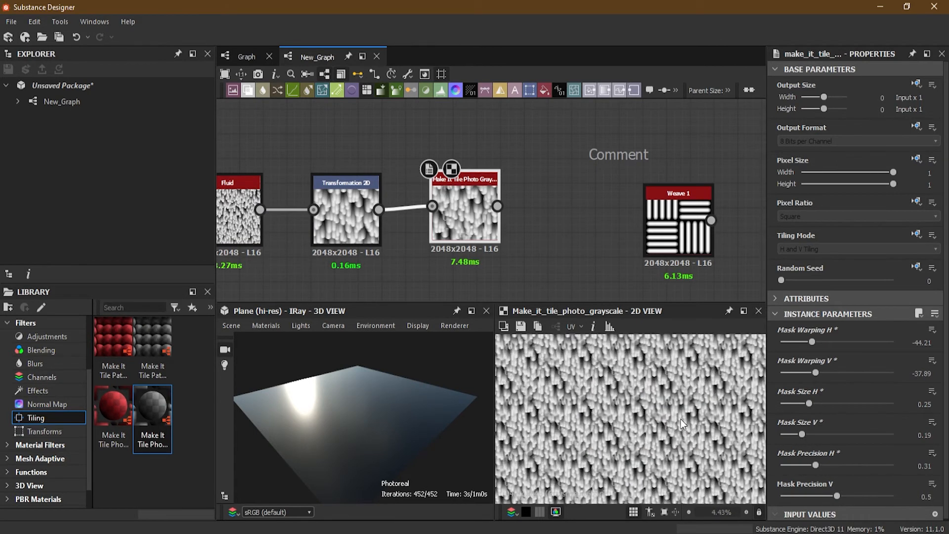
scroll(500, 236, down, 3)
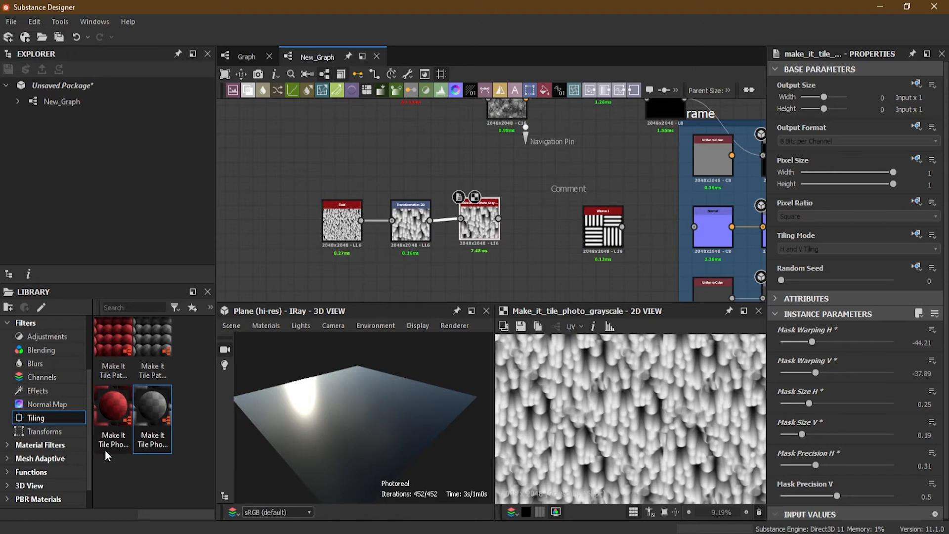
Add a Quad Transform Grayscale node from the Transforms filters, fed by Make It Tile Photo Grayscale, and space the two nodes apart.
click(45, 432)
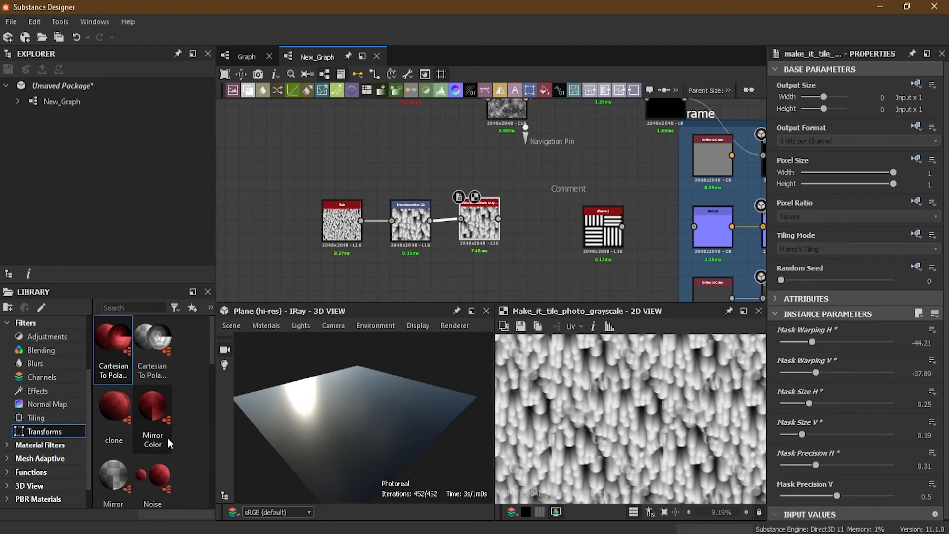
scroll(167, 437, down, 6)
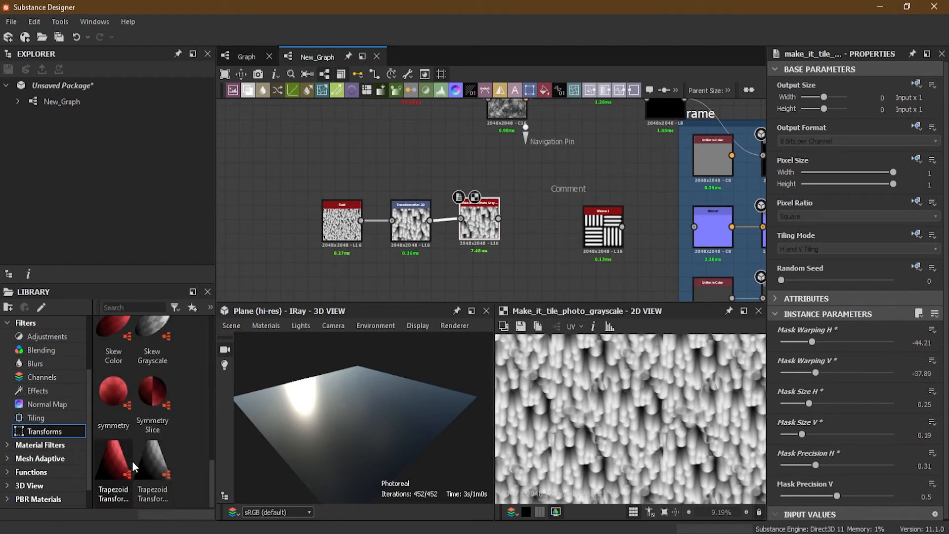
scroll(132, 460, down, 5)
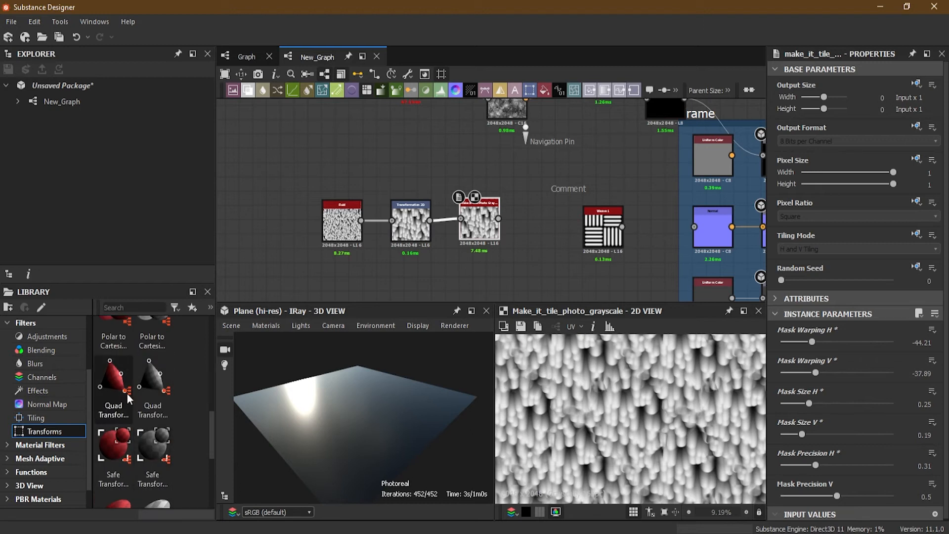
drag(153, 383, 516, 226)
scroll(601, 387, down, 1)
scroll(601, 387, down, 2)
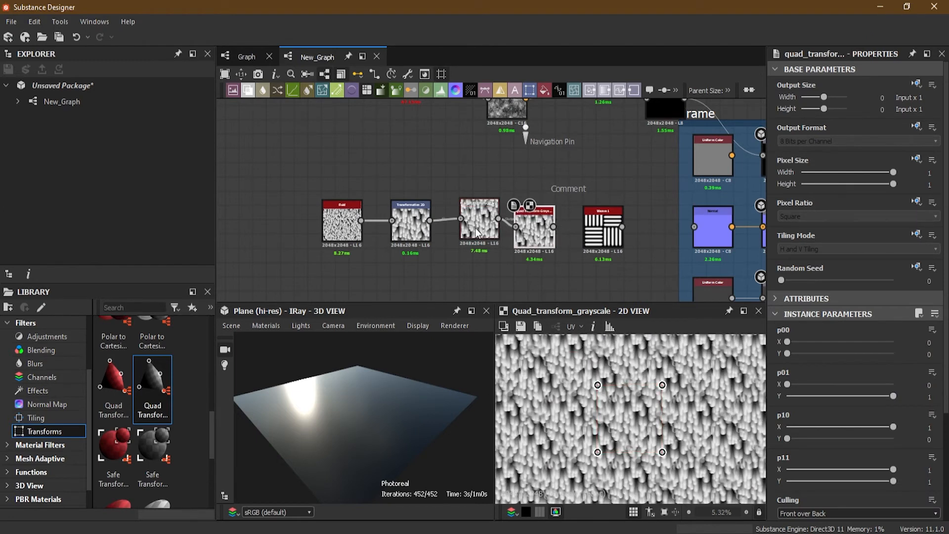
drag(476, 229, 472, 236)
scroll(551, 235, up, 4)
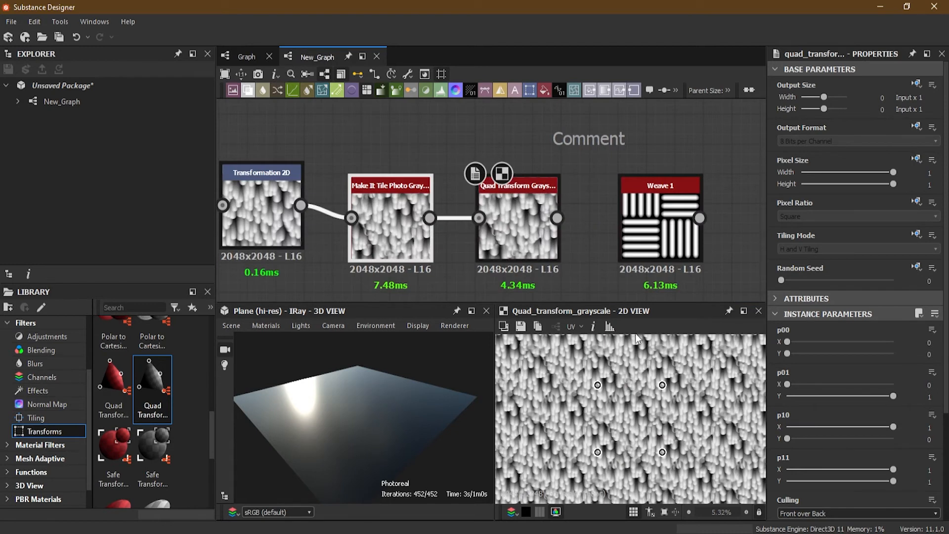
Distort the Quad Transform pattern by moving its corner points to about p00 (0.22, 0.35), p10 (0.89, 0.05) and p11 (0.94, 0.97).
drag(599, 385, 618, 413)
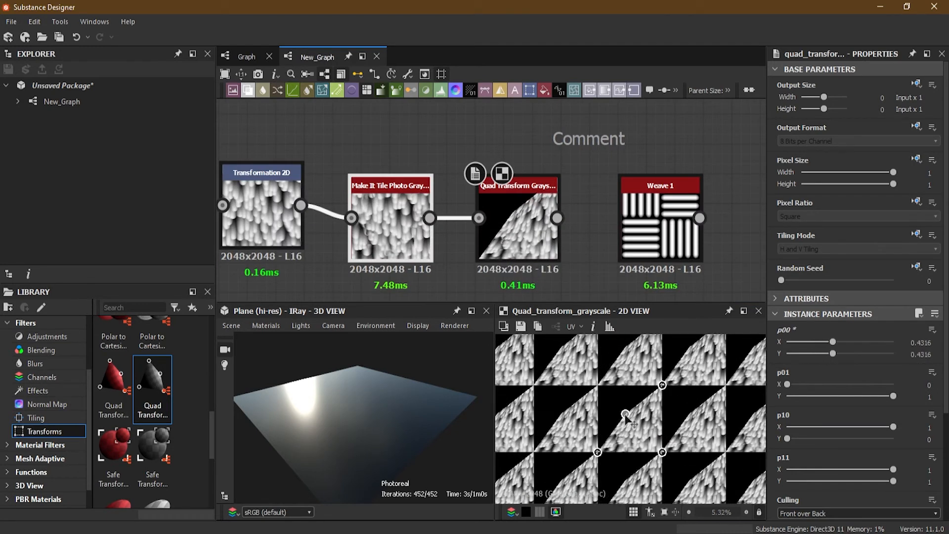
mouse_move(662, 452)
mouse_down()
mouse_move(640, 433)
mouse_move(663, 452)
mouse_up()
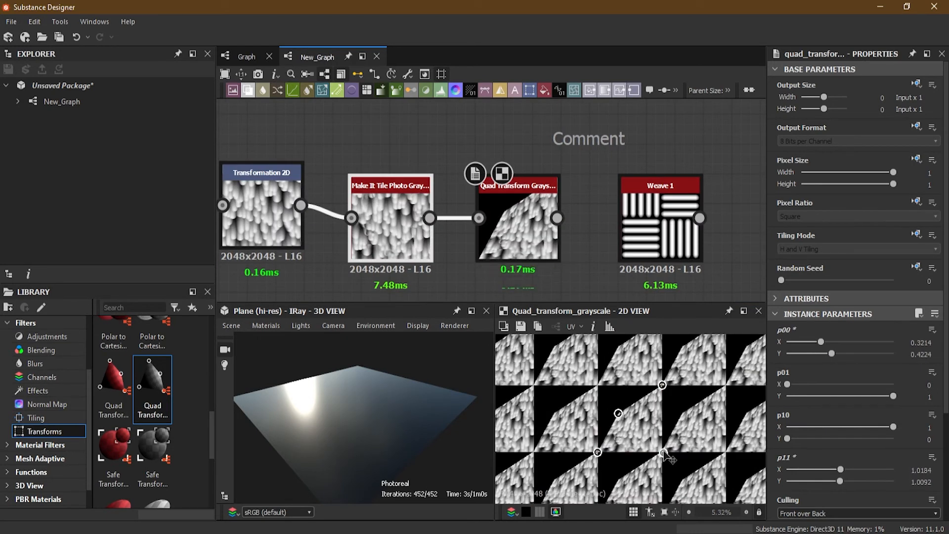
drag(662, 385, 601, 384)
mouse_move(663, 452)
mouse_down()
mouse_move(643, 434)
mouse_move(651, 403)
mouse_move(659, 449)
mouse_up()
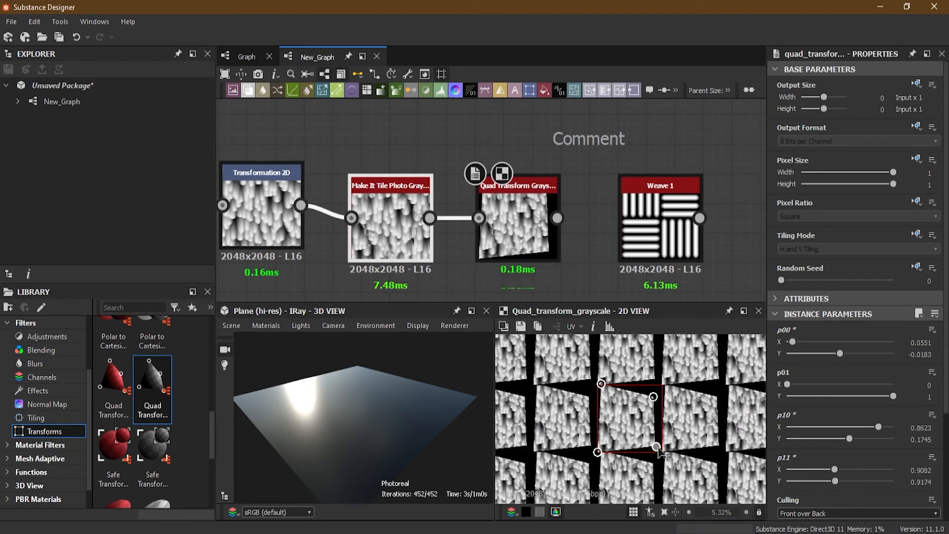
drag(652, 403, 633, 414)
drag(601, 384, 655, 388)
mouse_move(659, 449)
mouse_down()
mouse_move(645, 427)
mouse_move(649, 440)
mouse_up()
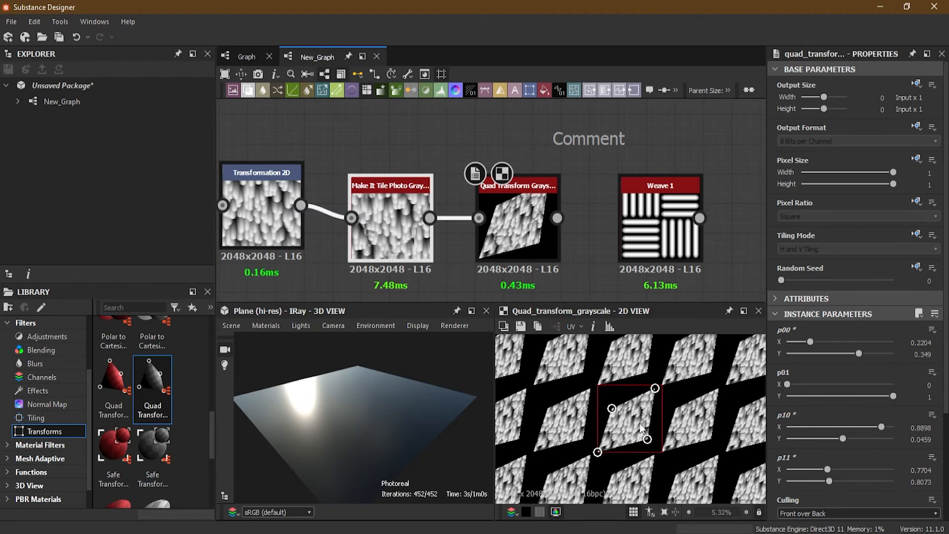
drag(648, 440, 659, 450)
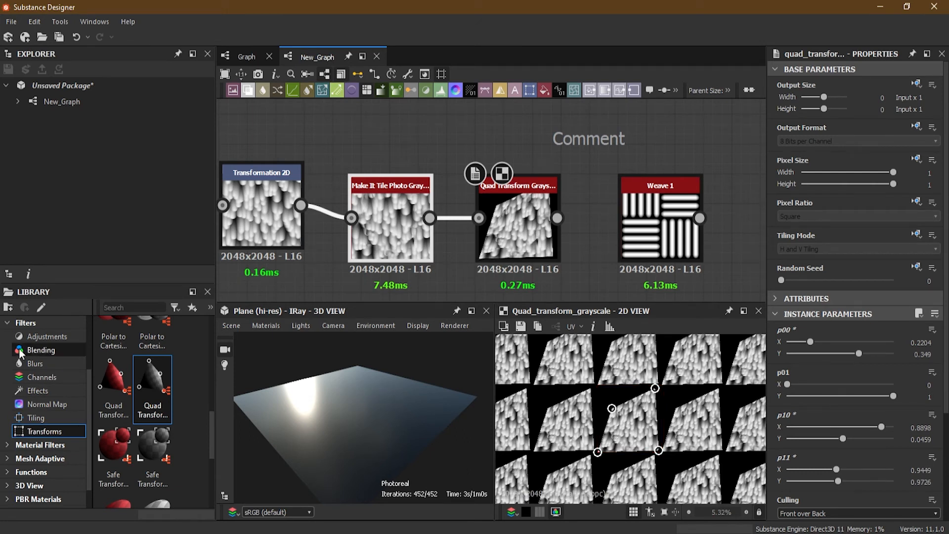
Browse the library's Material Filters category from beginning to end and find an empty area of the graph below the fluid chain.
click(7, 322)
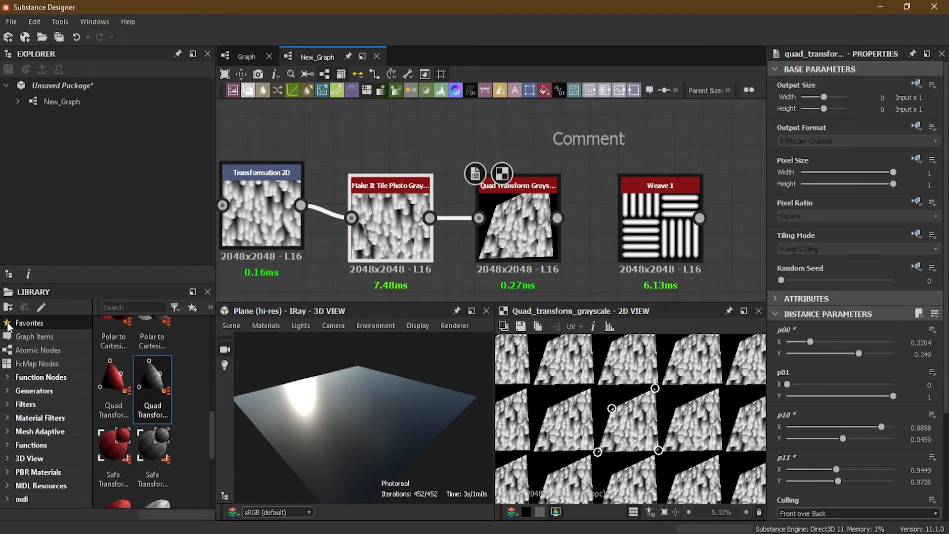
click(35, 417)
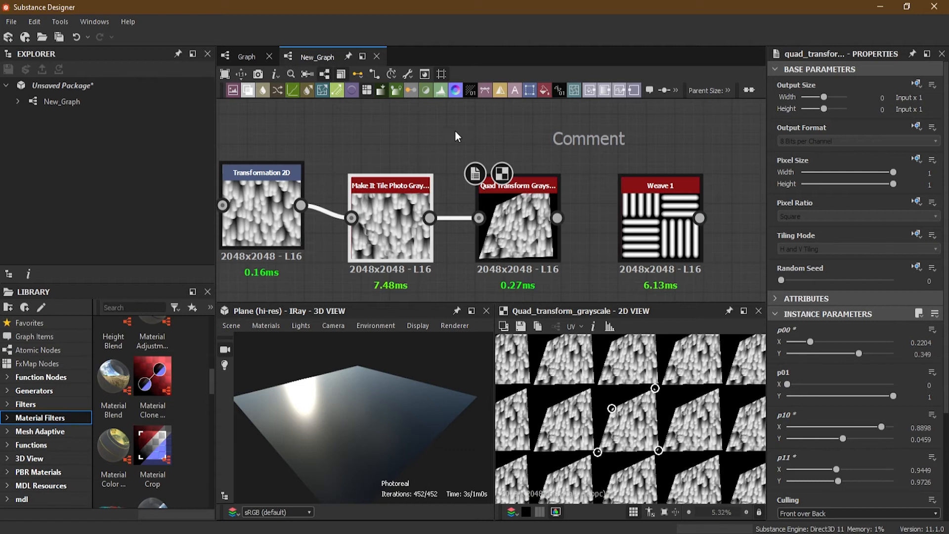
scroll(435, 163, down, 3)
middle_drag(350, 211, 356, 139)
scroll(171, 396, down, 6)
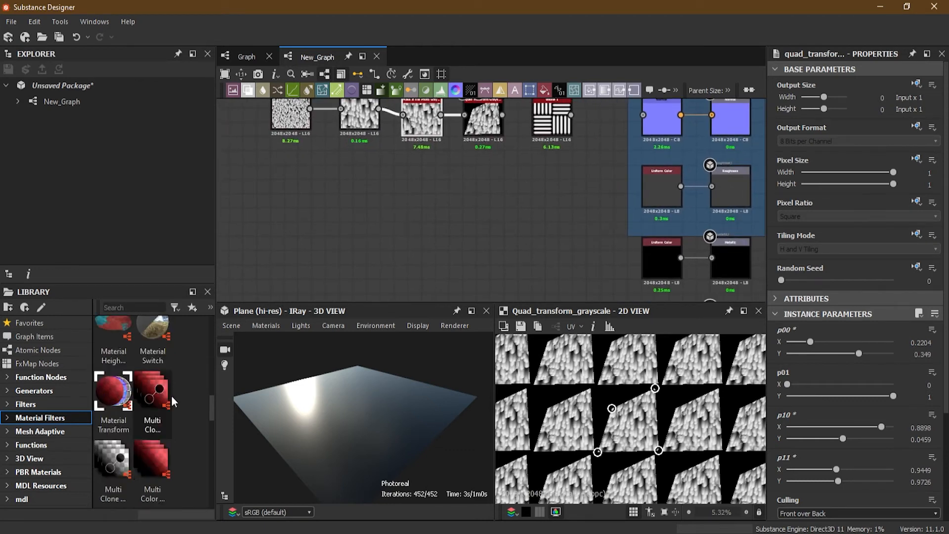
scroll(172, 396, up, 3)
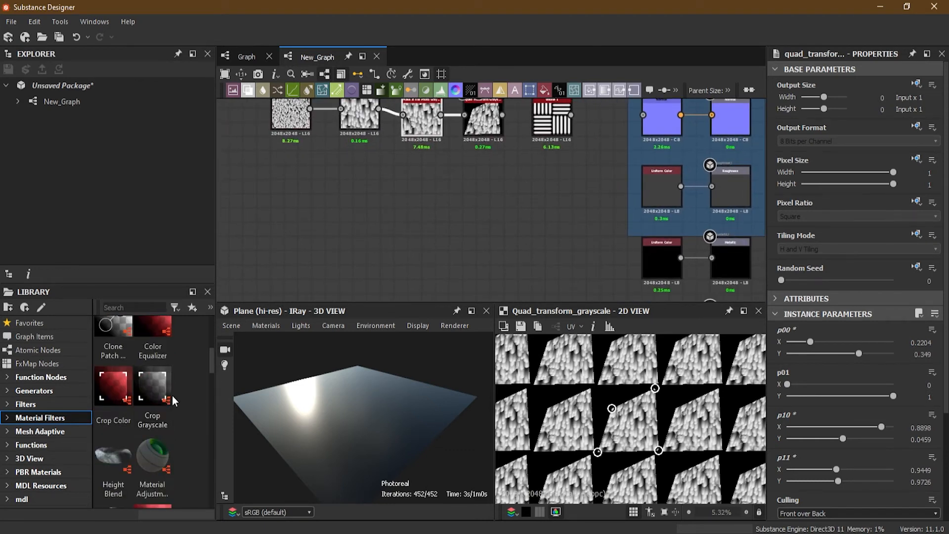
scroll(177, 394, up, 3)
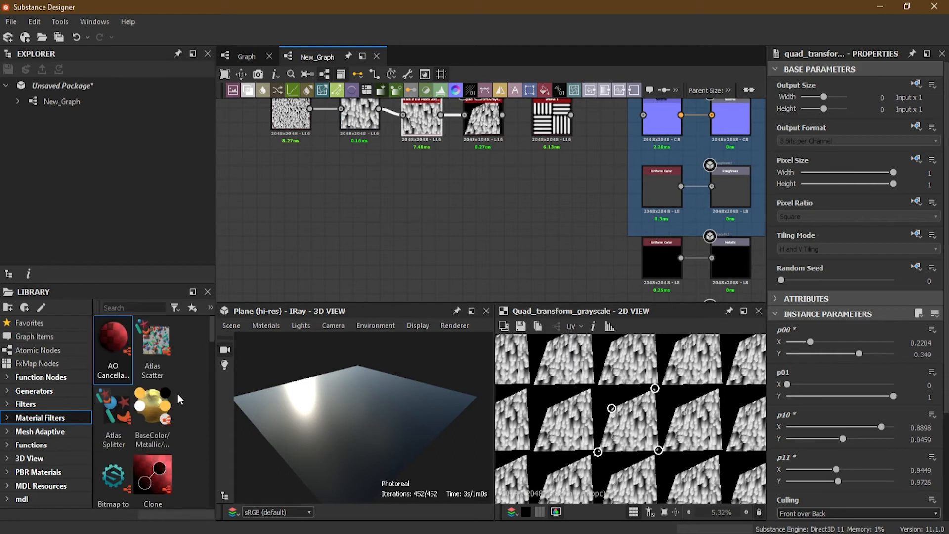
scroll(205, 398, down, 8)
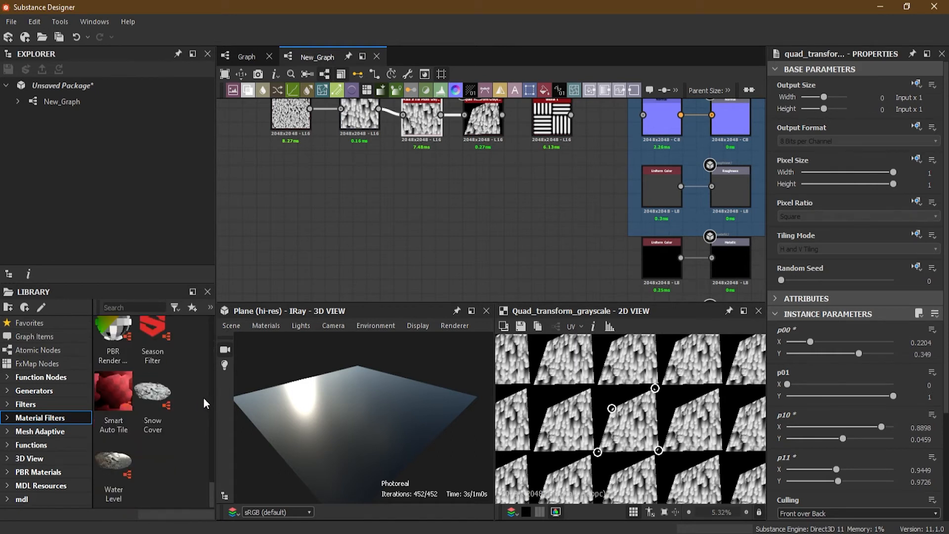
scroll(204, 399, up, 3)
drag(113, 445, 344, 210)
key(Delete)
Add a Material Color Blend node from the Material Filters category to the empty graph area below the fluid chain.
scroll(158, 419, up, 4)
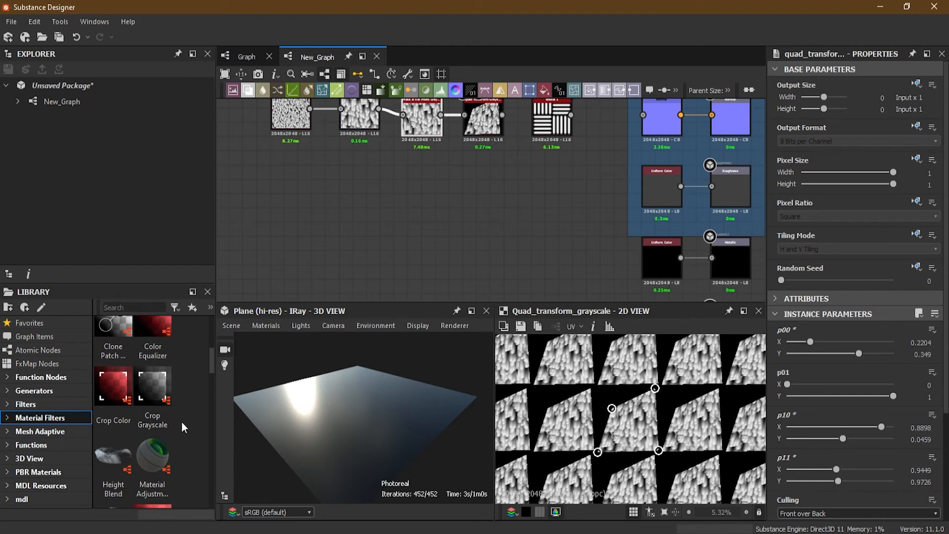
scroll(182, 421, up, 3)
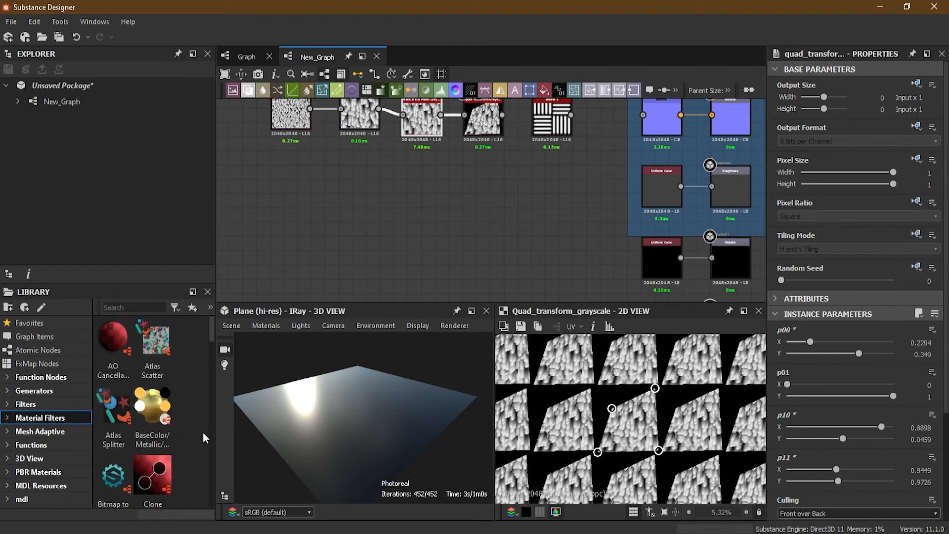
scroll(203, 437, down, 3)
scroll(211, 435, down, 3)
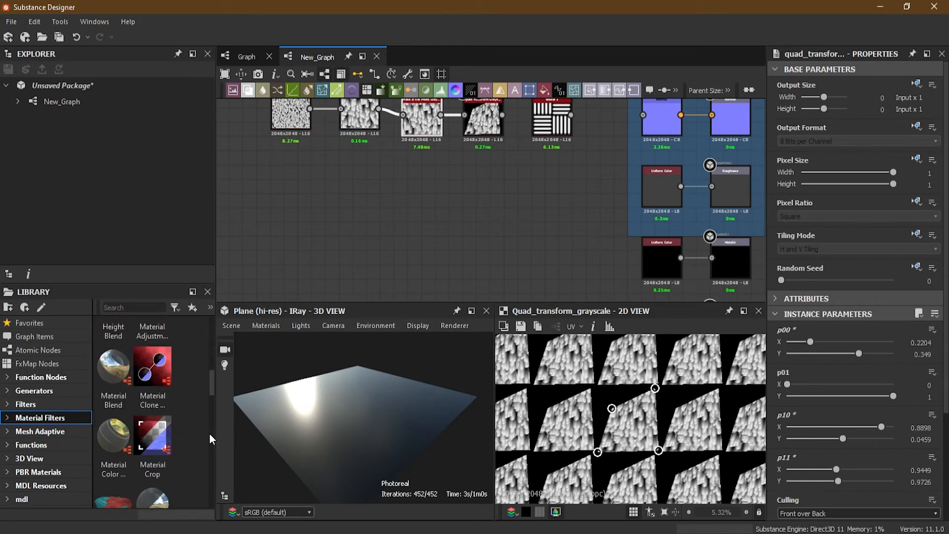
drag(122, 437, 346, 203)
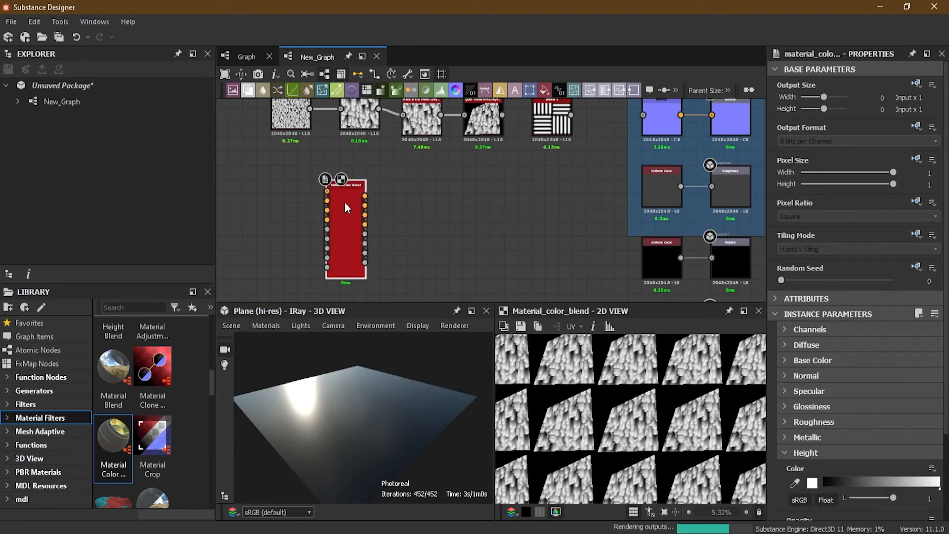
scroll(341, 208, up, 4)
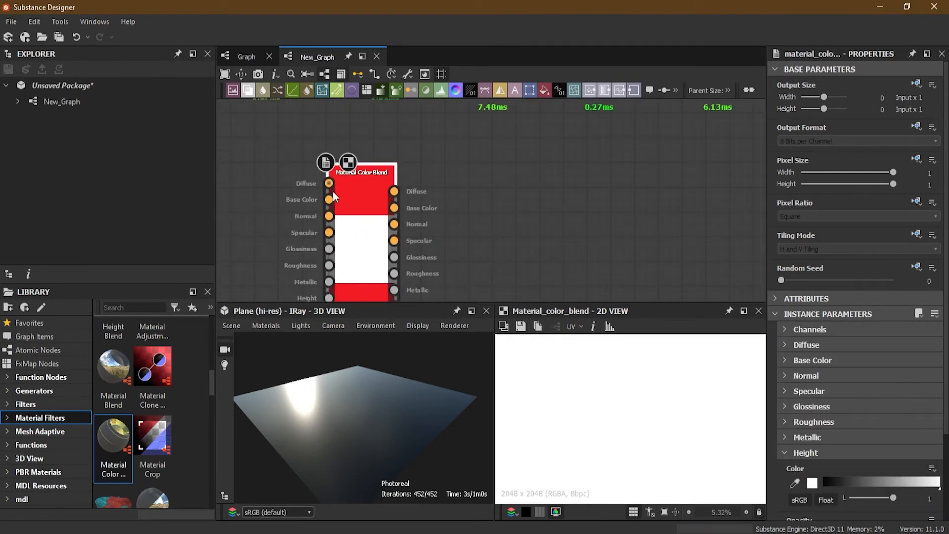
Examine the Material Color Blend node's inputs and outputs, and delete the node from the graph.
scroll(428, 204, down, 2)
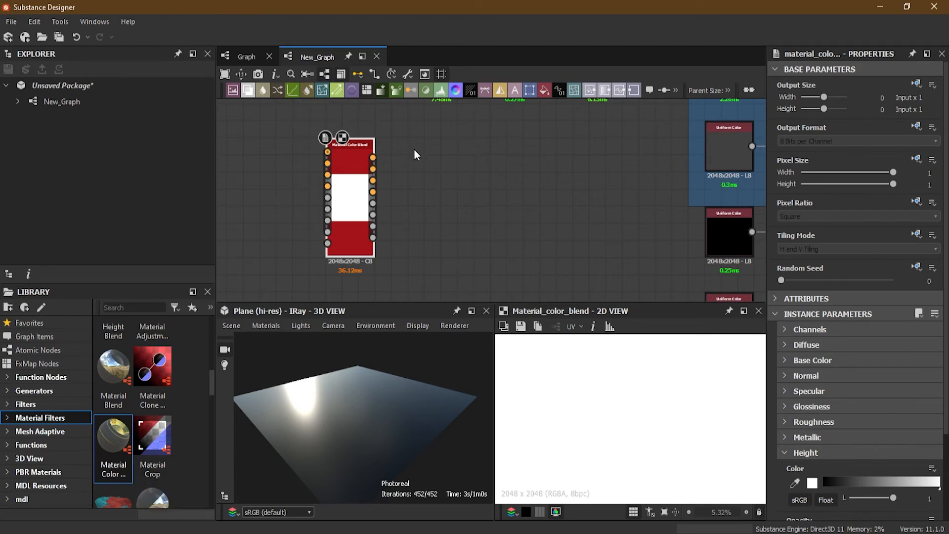
scroll(420, 176, down, 2)
scroll(420, 176, up, 2)
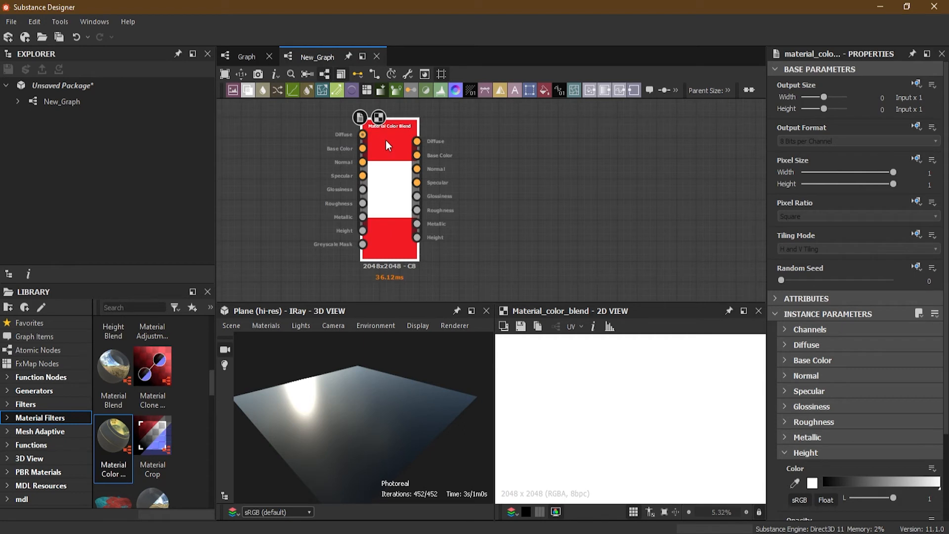
key(Delete)
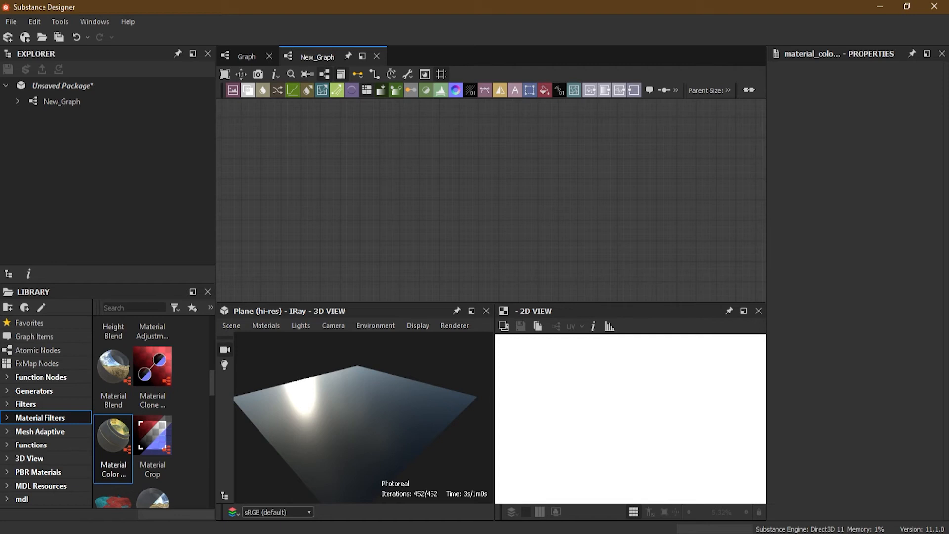
Browse the library's Mesh Adaptive category and look through the nodes in the Functions category.
click(49, 431)
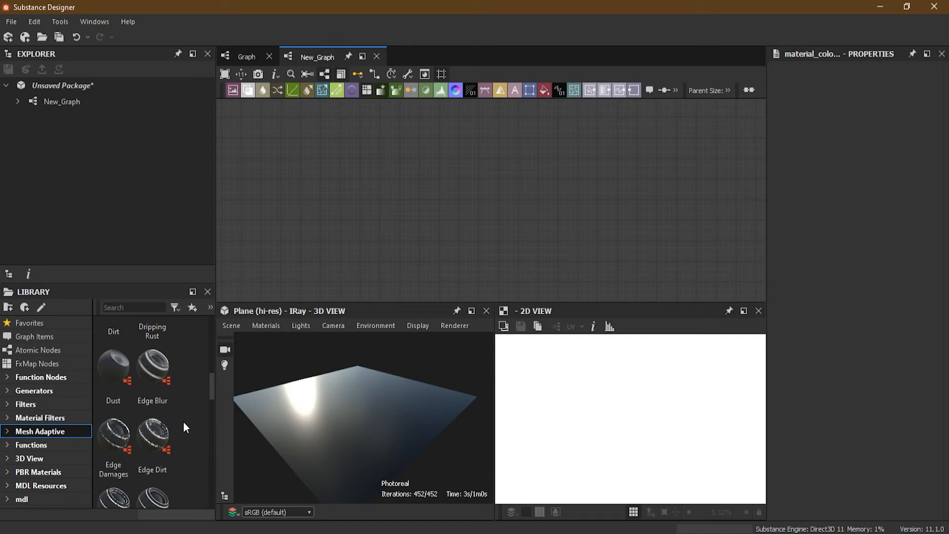
click(72, 445)
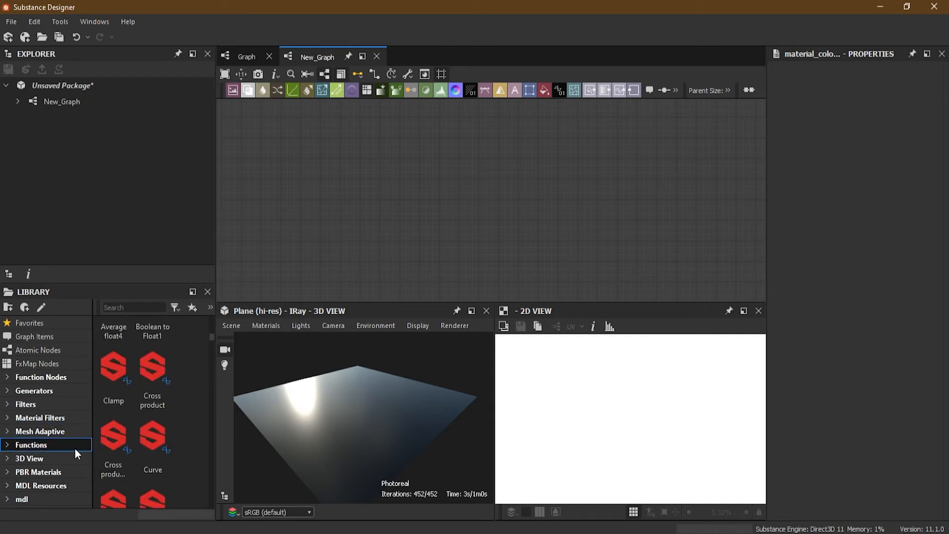
scroll(150, 402, up, 3)
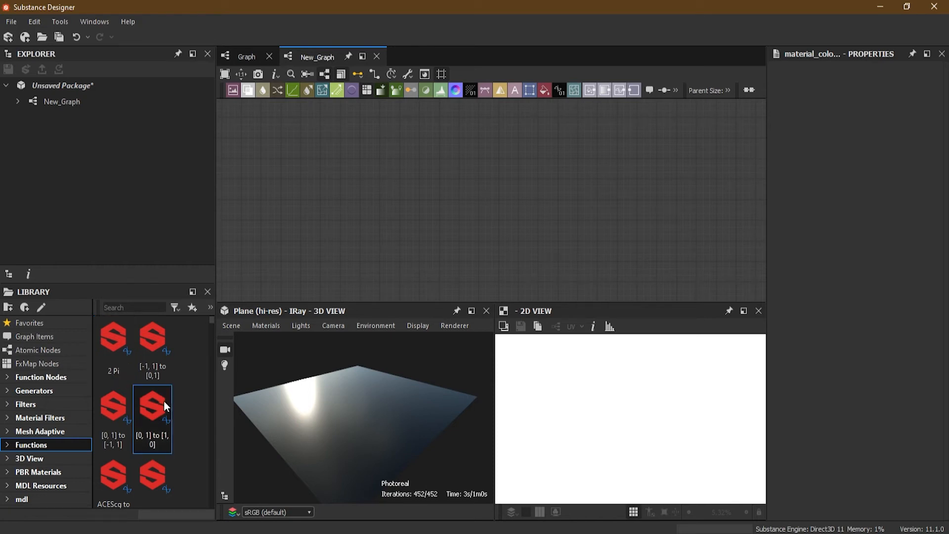
scroll(200, 396, down, 3)
scroll(199, 392, down, 3)
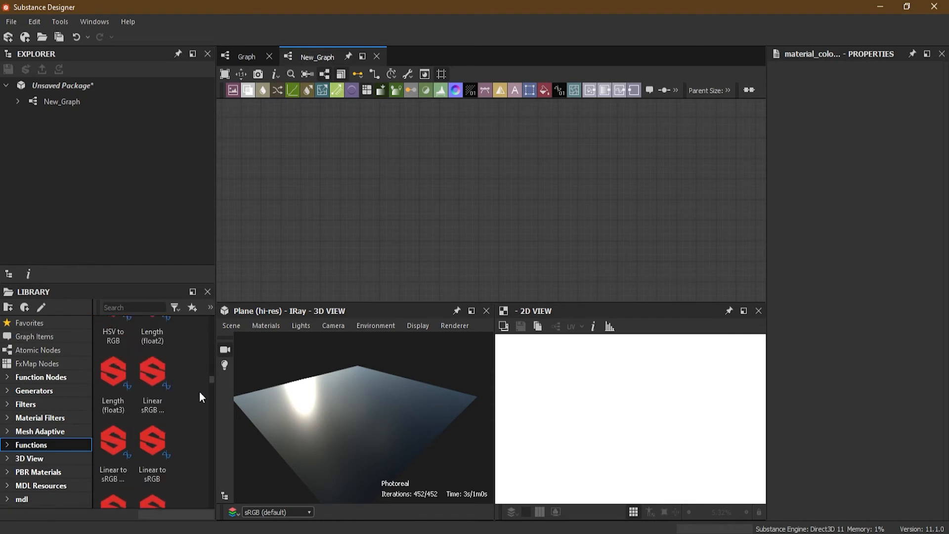
scroll(191, 440, down, 3)
scroll(191, 440, down, 3)
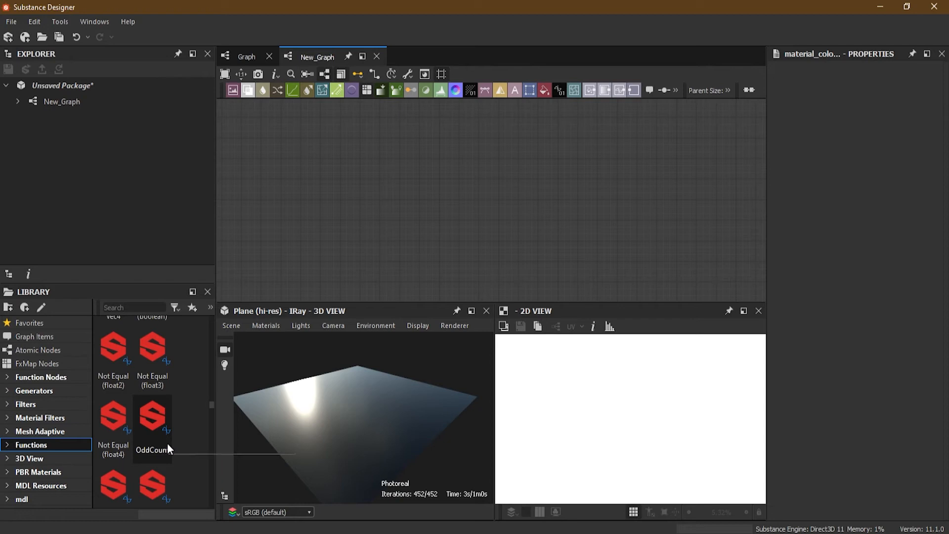
Look through the remaining Functions nodes and the HDRI Tools and HDRI Environments in the library's 3D View category.
scroll(168, 445, down, 3)
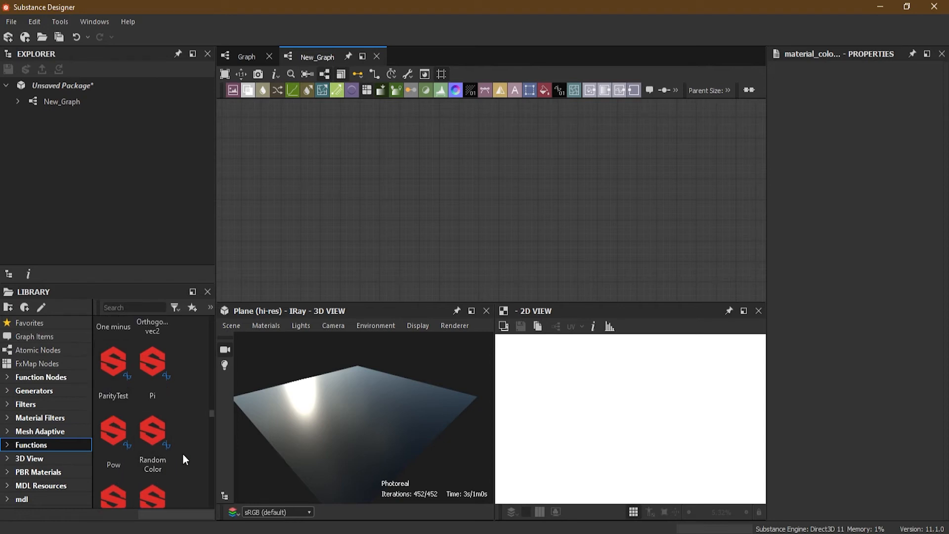
click(52, 460)
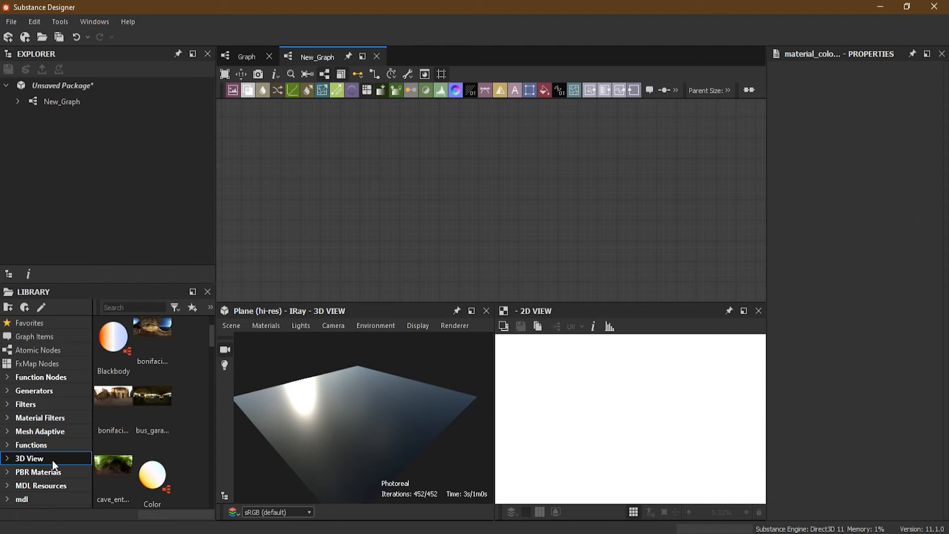
double_click(53, 460)
scroll(59, 468, down, 1)
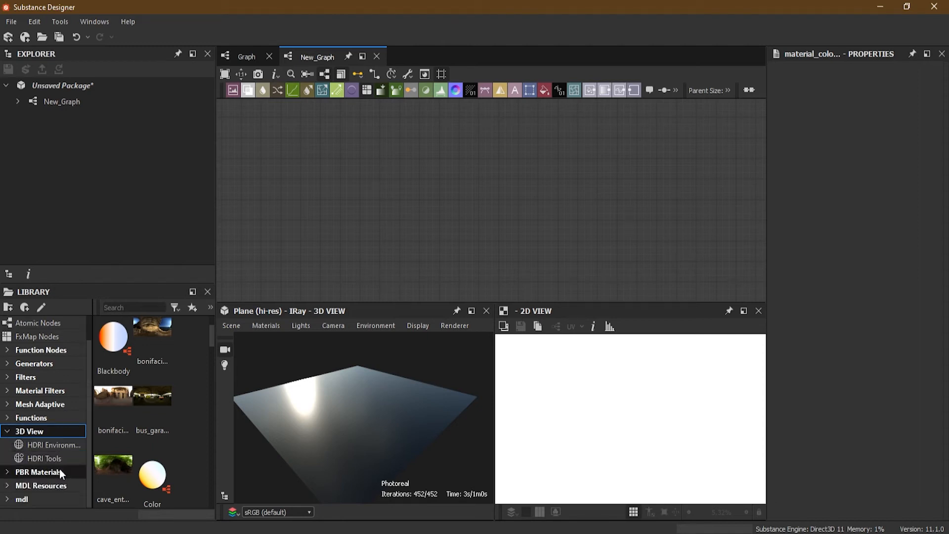
click(64, 453)
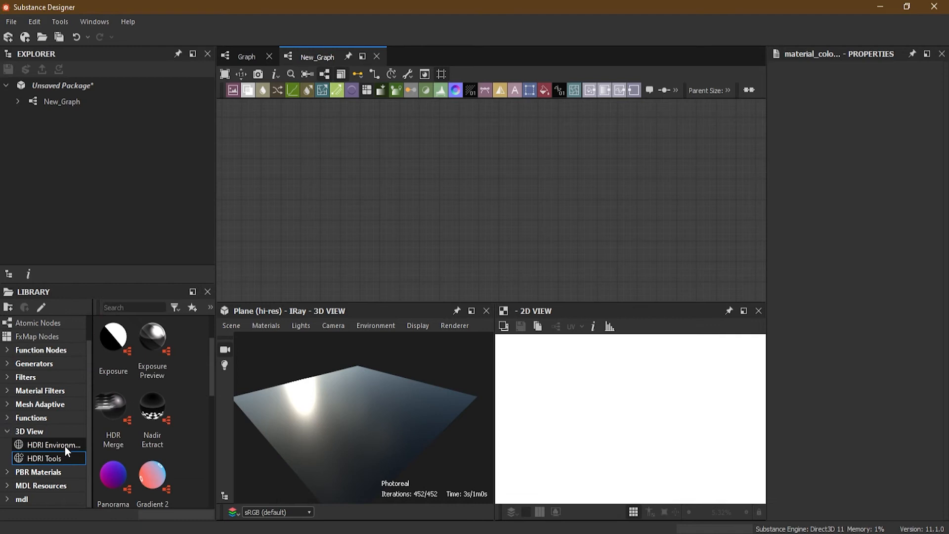
click(64, 445)
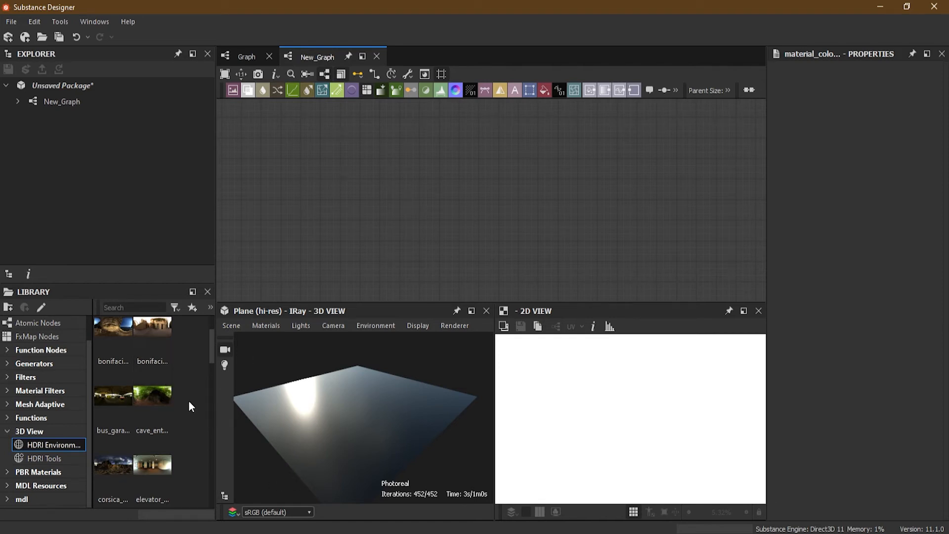
Try lighting the plane in the 3D view with the cave and corsica HDRI environments from the library.
scroll(331, 414, down, 2)
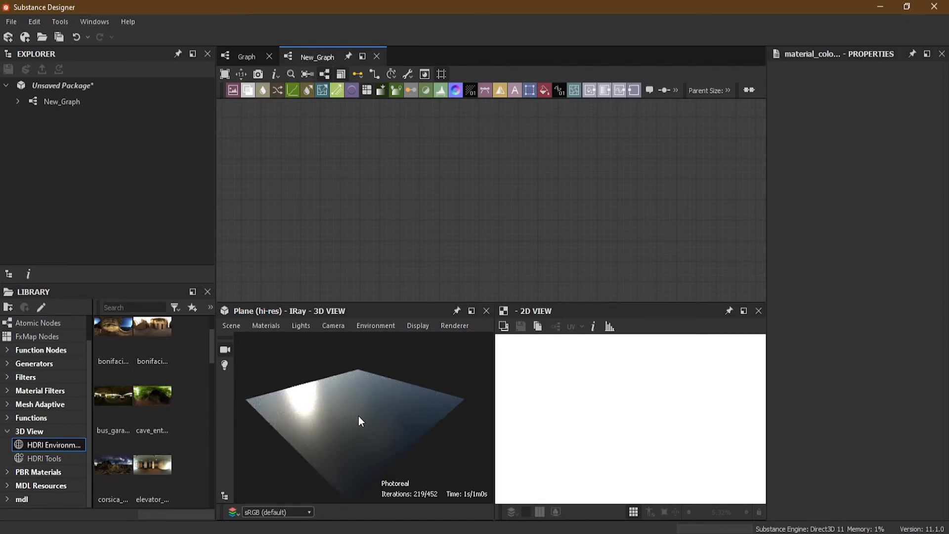
drag(152, 397, 317, 368)
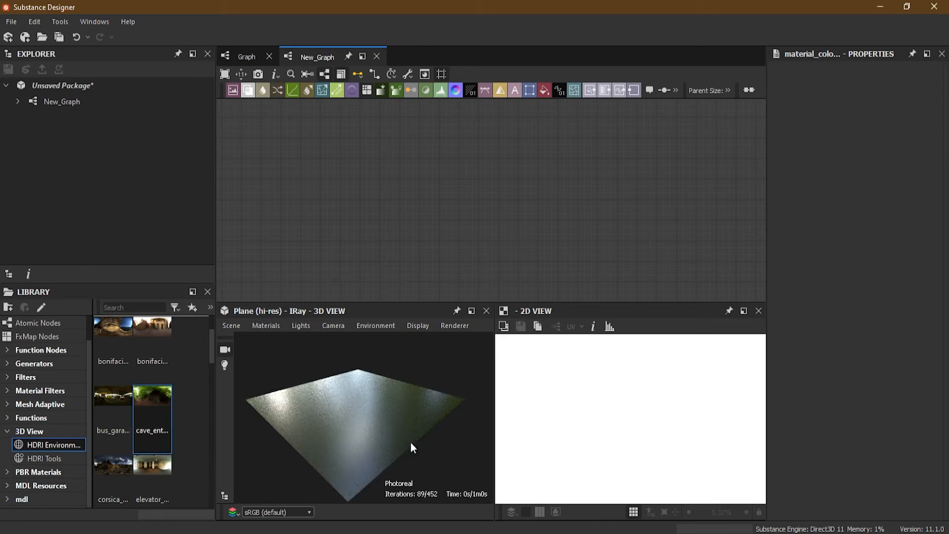
drag(113, 465, 341, 443)
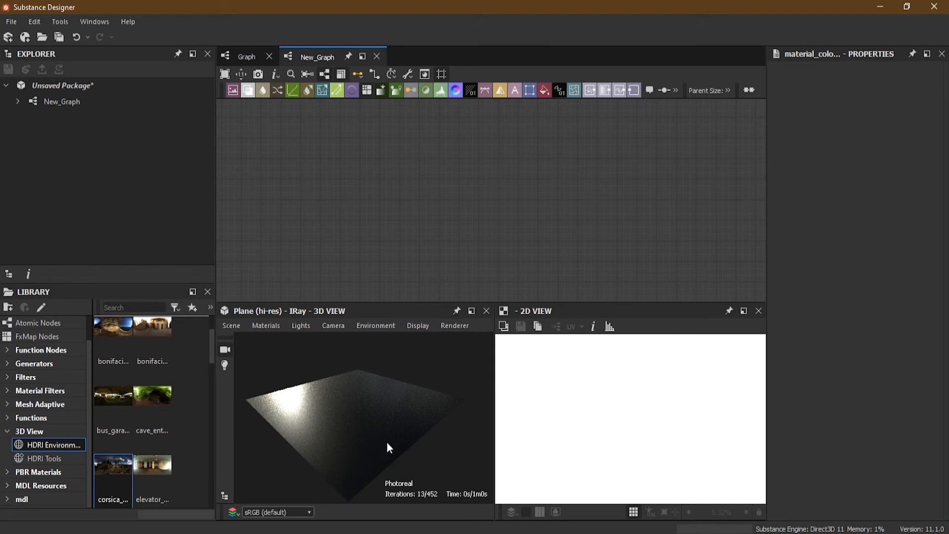
Light the 3D view with the urban HDRI environment and replace it with the terrace one.
scroll(167, 445, down, 5)
scroll(148, 450, down, 2)
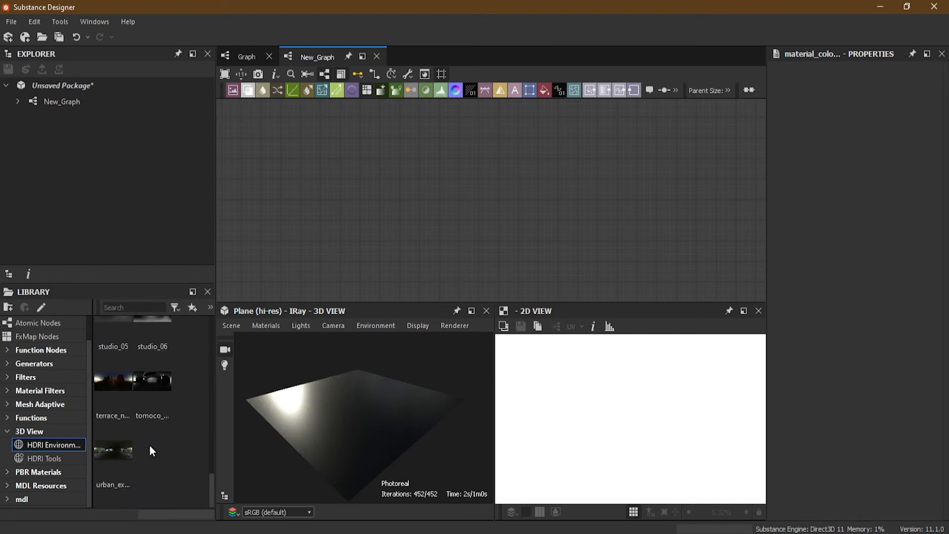
drag(114, 457, 367, 422)
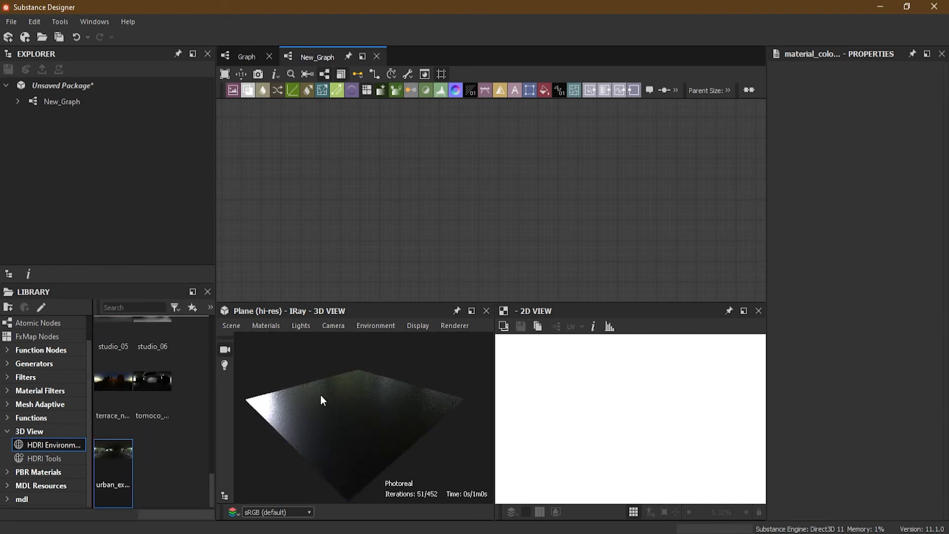
drag(113, 390, 387, 478)
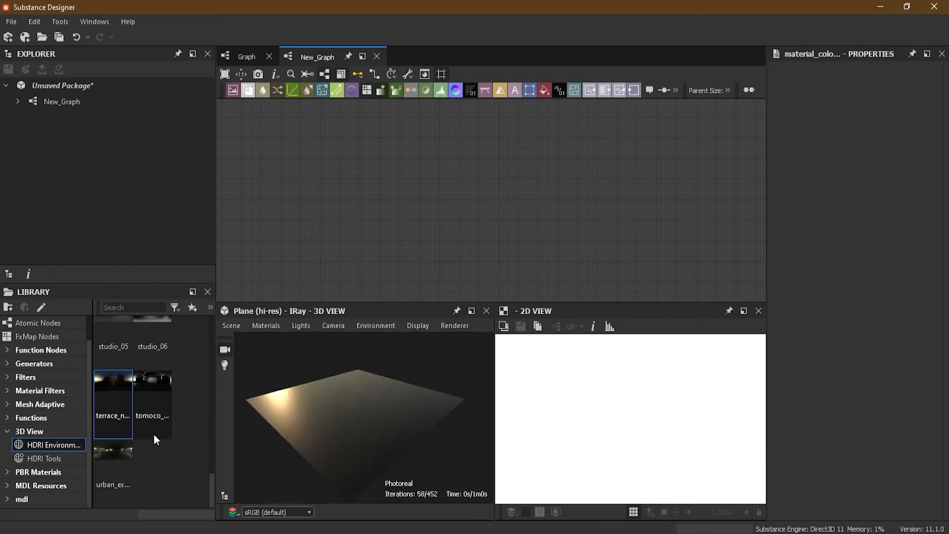
Collapse the 3D View category, expand PBR Materials and look over its materials and subcategories.
click(7, 432)
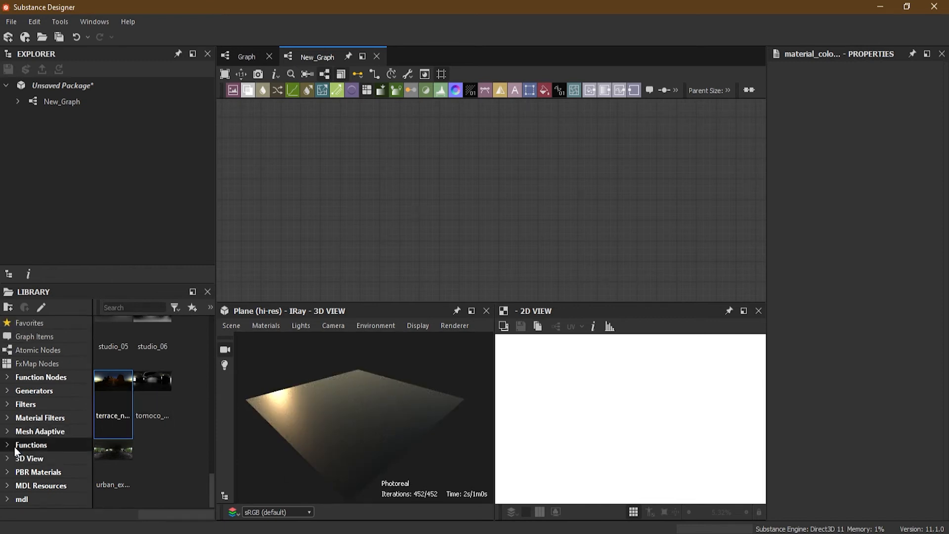
click(39, 472)
click(7, 473)
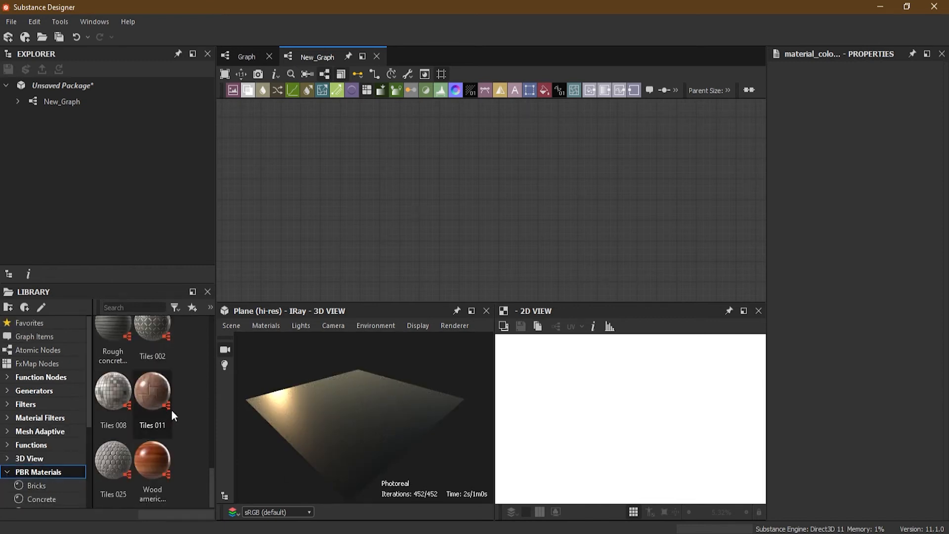
scroll(177, 408, up, 10)
scroll(176, 407, up, 3)
drag(90, 408, 90, 481)
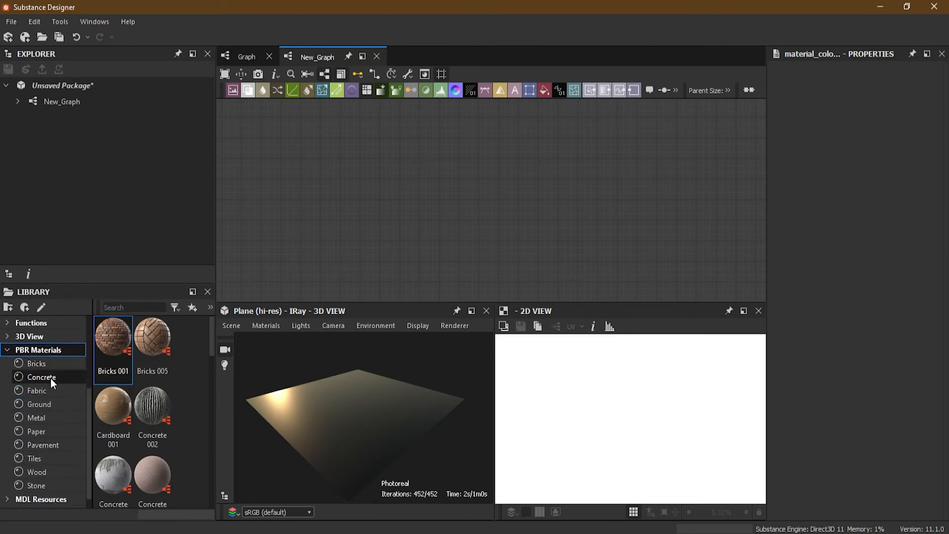
Browse the PBR Materials subcategories, including Paper, Concrete and Stone.
click(60, 446)
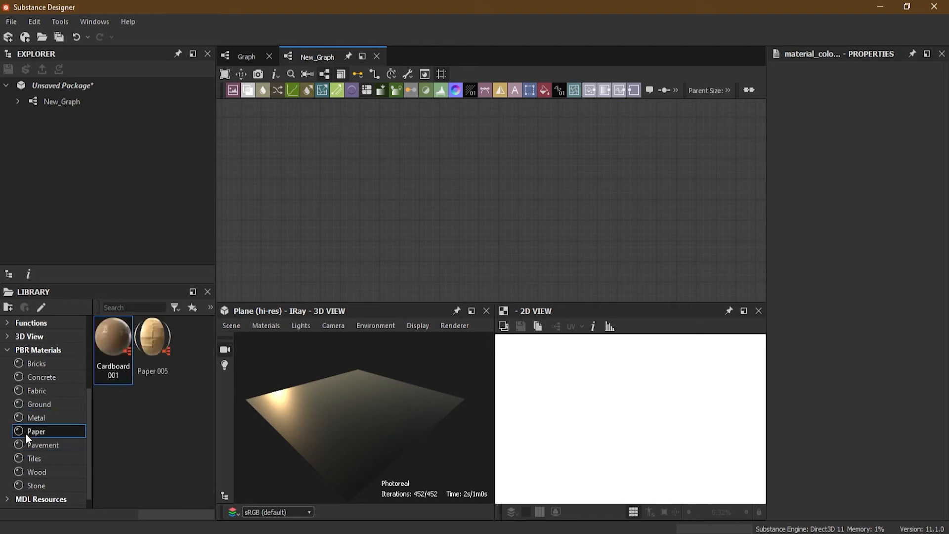
click(32, 473)
click(29, 378)
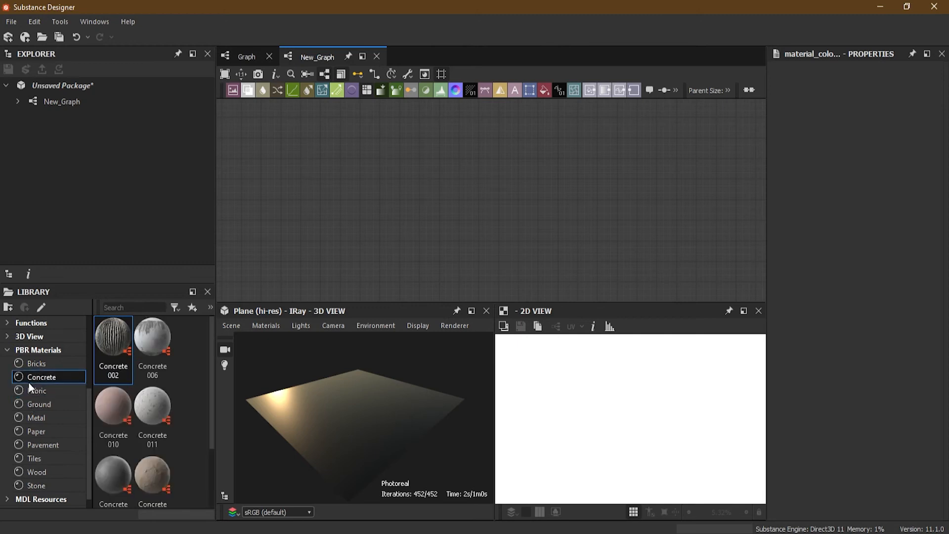
click(24, 485)
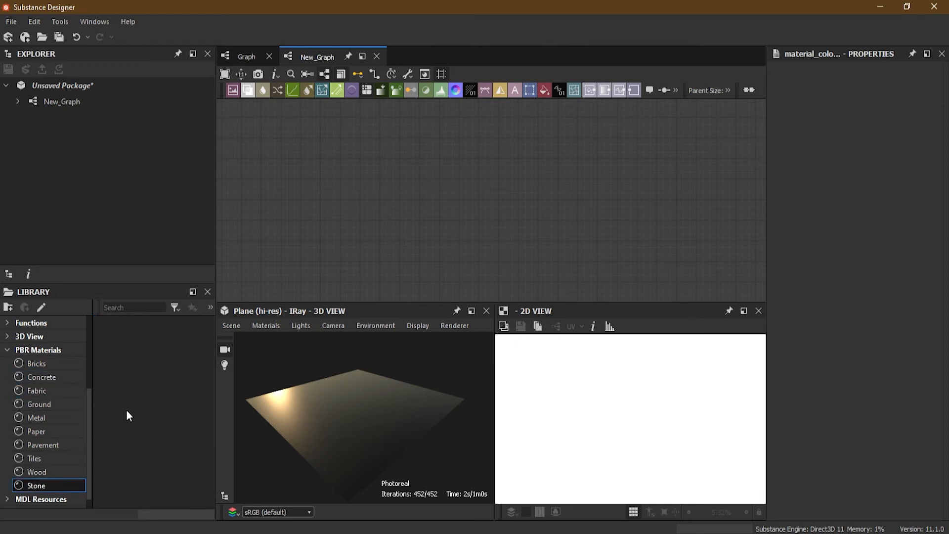
Add the Fabric 025 material from the PBR Materials' Fabric subcategory to New_Graph and inspect its output channels.
click(20, 390)
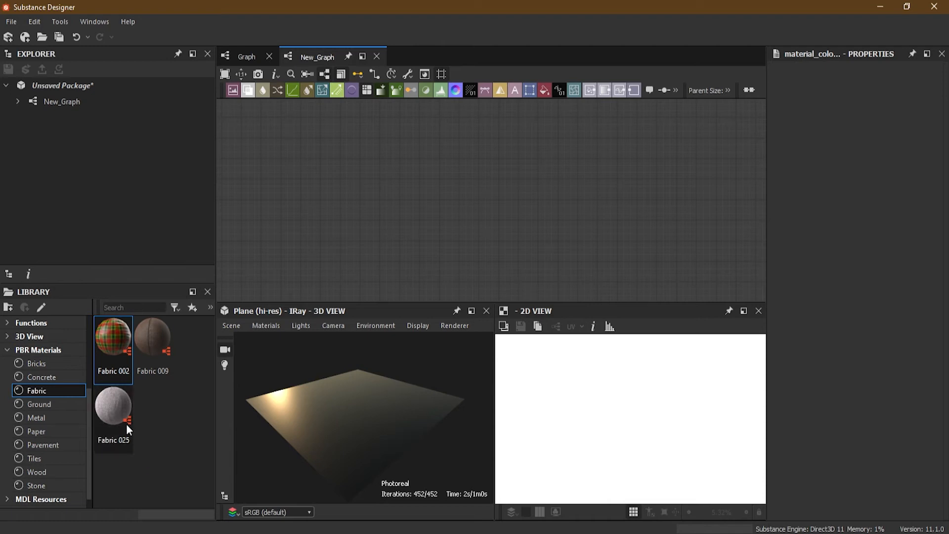
drag(120, 409, 405, 165)
scroll(396, 192, up, 2)
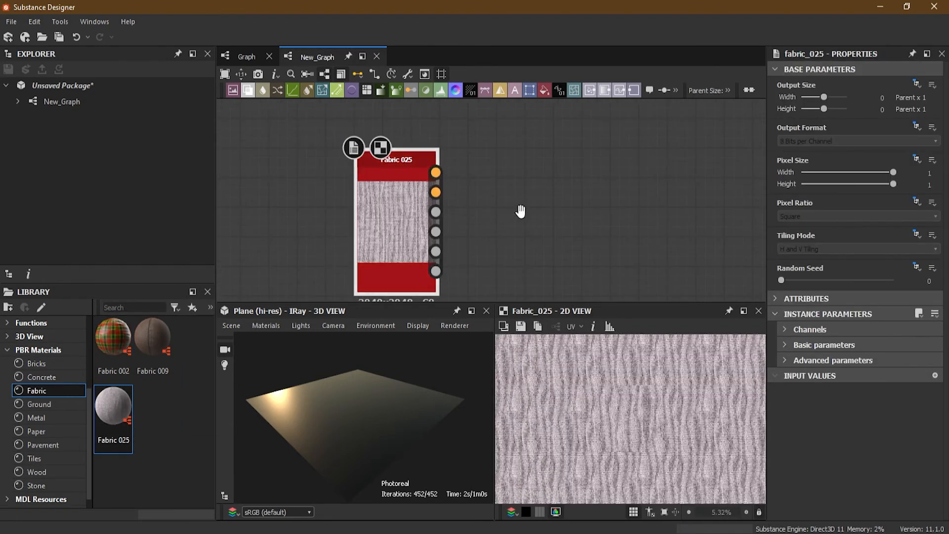
scroll(412, 224, up, 2)
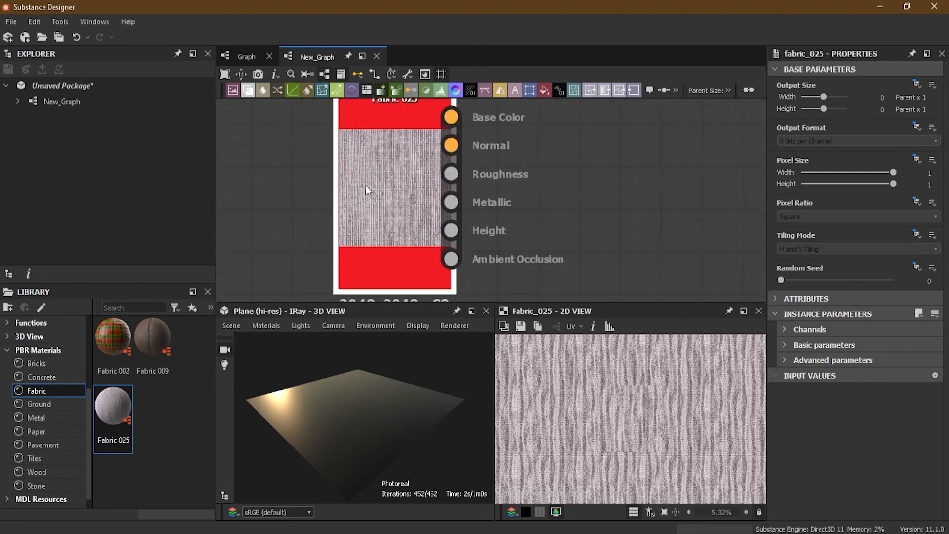
Open the Fabric 025 node's reference graph and load the package that contains it.
right_click(377, 162)
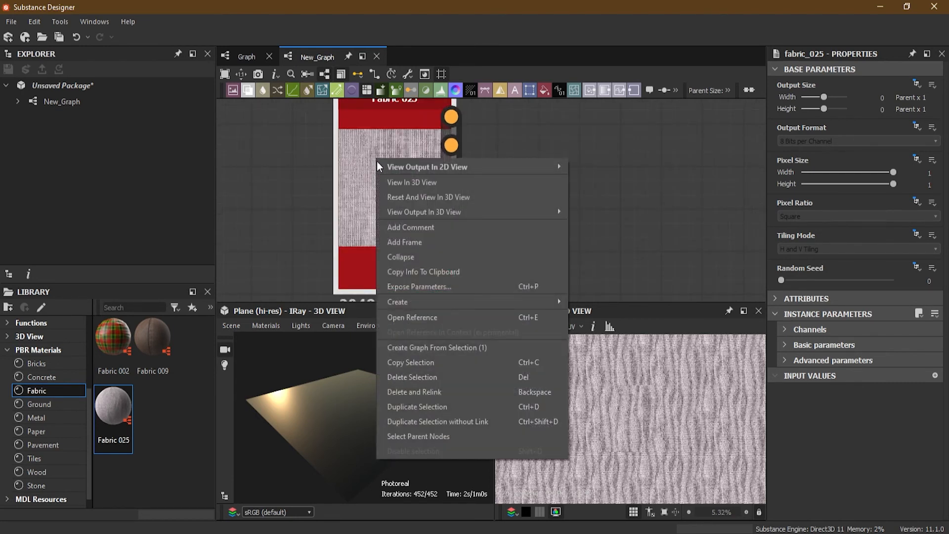
click(438, 317)
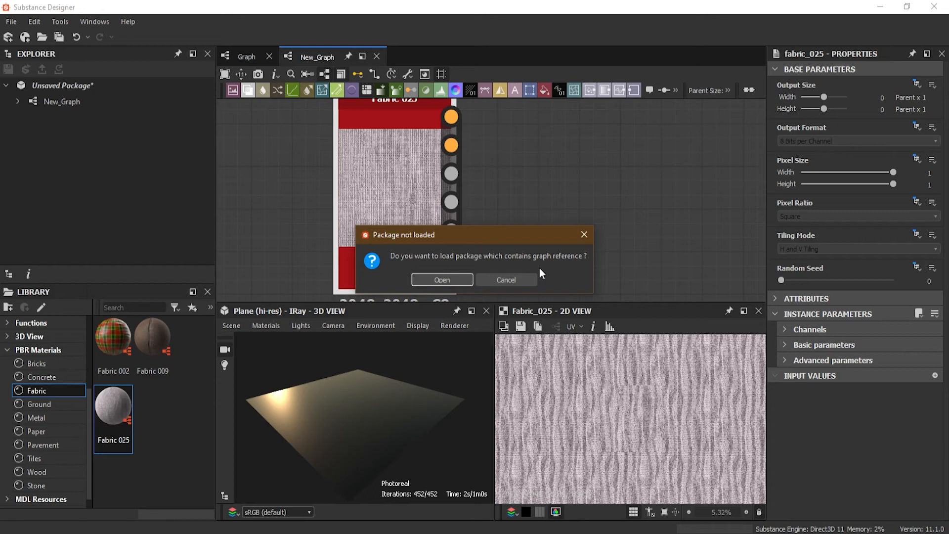
click(441, 280)
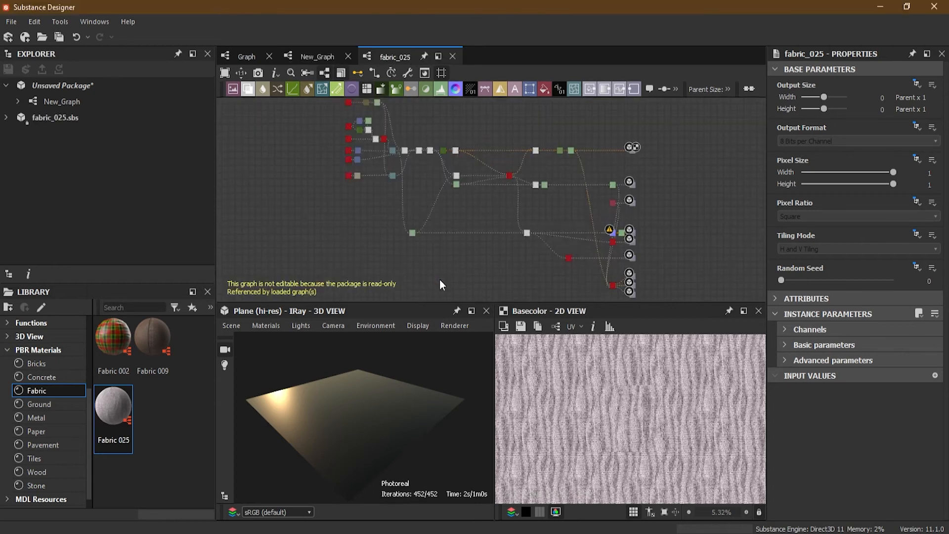
Examine the generator nodes at the start of the fabric_025 graph and how they are blended and warped together.
scroll(314, 186, up, 5)
middle_drag(330, 135, 291, 210)
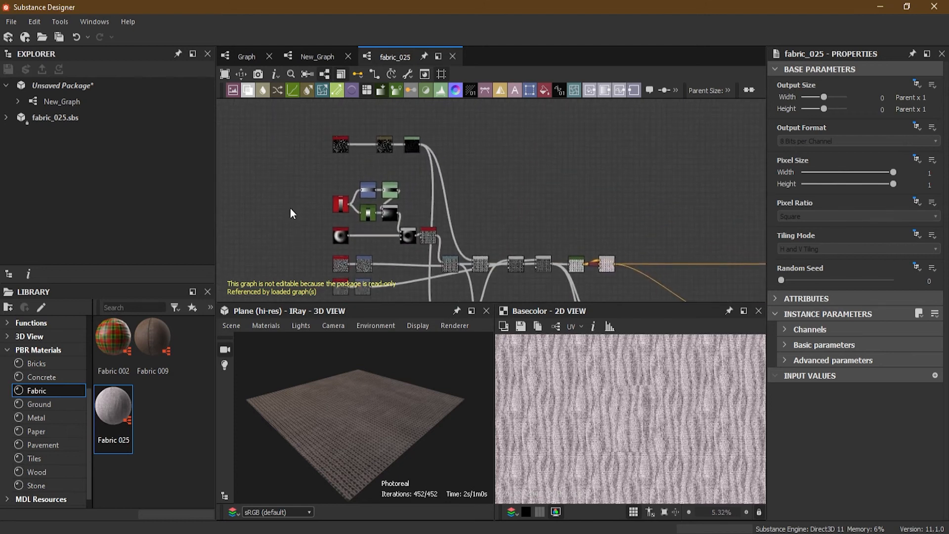
scroll(287, 193, up, 4)
middle_drag(399, 163, 321, 225)
scroll(324, 213, up, 2)
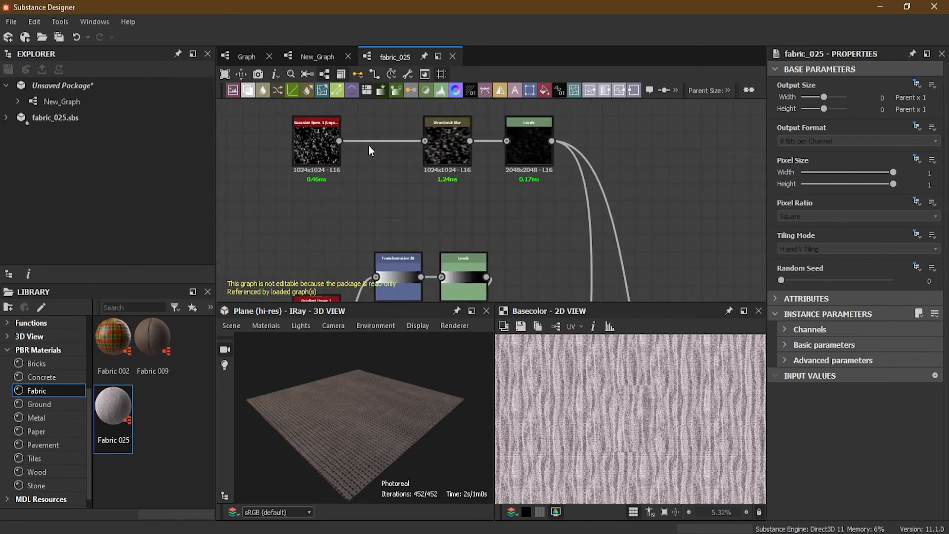
middle_drag(510, 210, 504, 116)
middle_drag(526, 220, 478, 120)
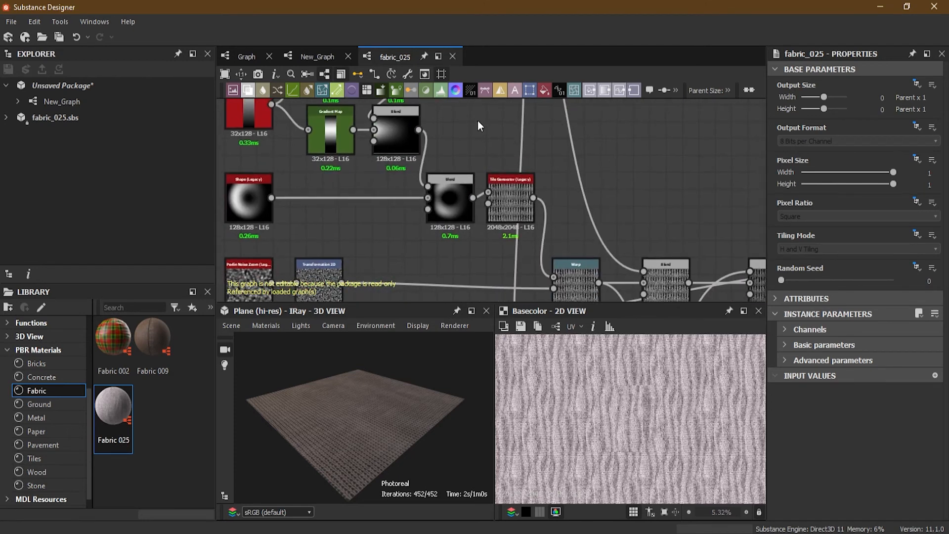
scroll(429, 227, down, 2)
middle_drag(409, 243, 371, 156)
scroll(493, 138, up, 6)
middle_drag(536, 167, 273, 141)
middle_drag(480, 279, 270, 244)
middle_drag(429, 249, 340, 165)
Follow the fabric_025 graph through the crease filter to its output nodes and survey the whole network.
scroll(461, 204, down, 9)
middle_drag(526, 228, 435, 170)
scroll(436, 171, up, 4)
middle_drag(369, 180, 418, 117)
scroll(419, 120, up, 3)
middle_drag(487, 174, 121, 188)
scroll(440, 185, up, 1)
scroll(440, 185, up, 4)
scroll(441, 185, down, 12)
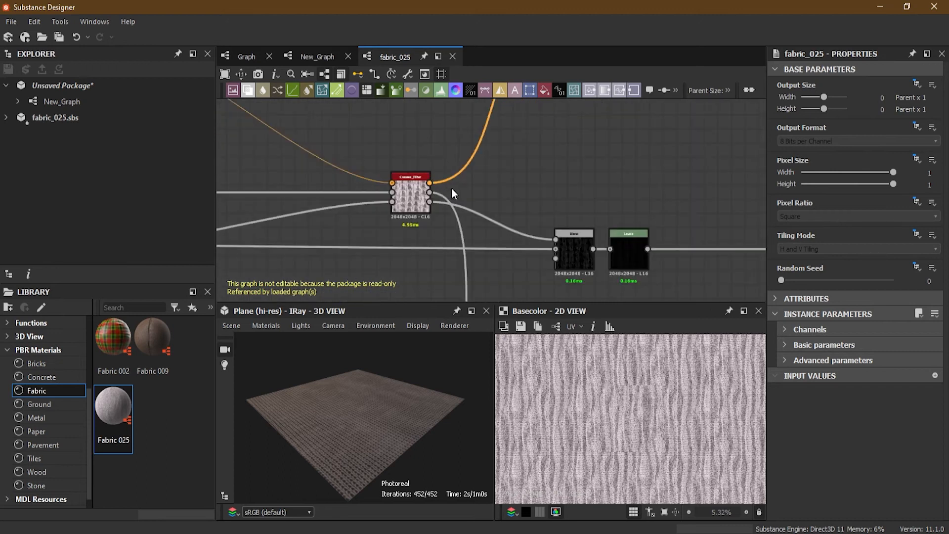
middle_drag(569, 244, 423, 145)
scroll(598, 243, up, 6)
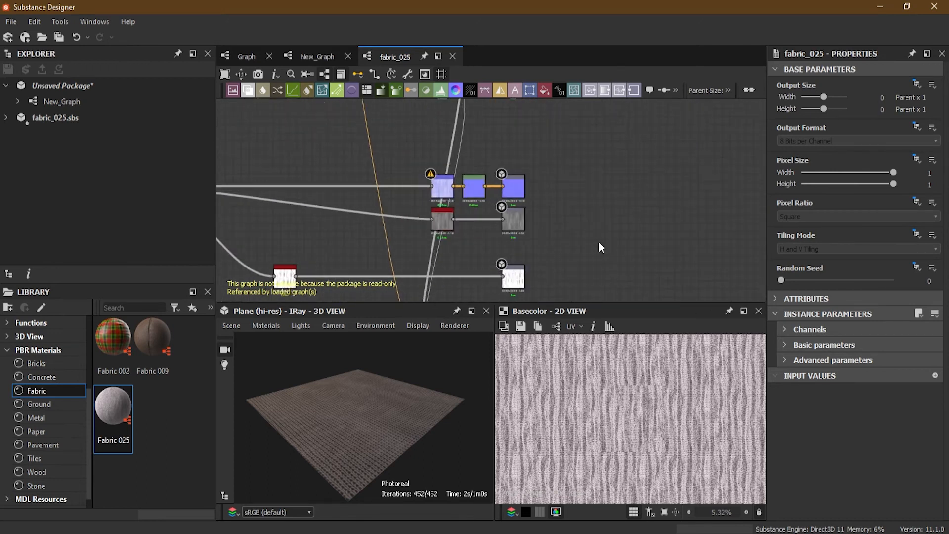
scroll(302, 246, down, 8)
middle_drag(303, 248, 619, 246)
scroll(302, 151, up, 5)
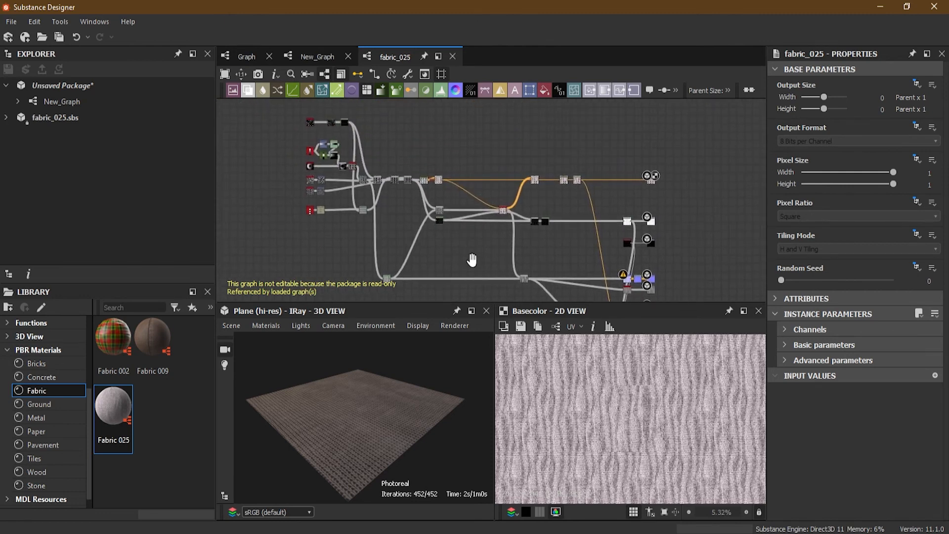
scroll(300, 147, down, 5)
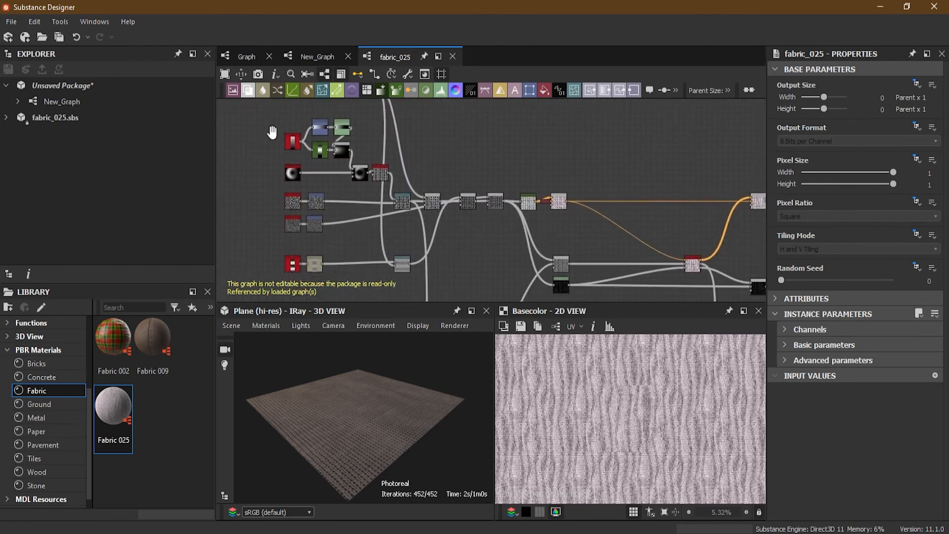
scroll(502, 240, down, 2)
middle_drag(503, 241, 437, 224)
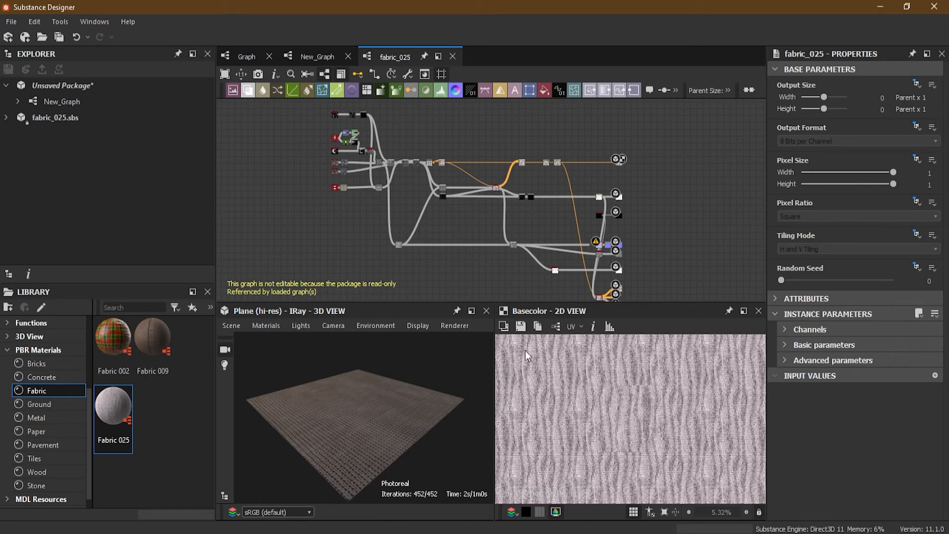
Close the fabric_025 graph, add the Fabric 009 material beside Fabric 025 in New_Graph and inspect its texture in the 2D view.
click(152, 342)
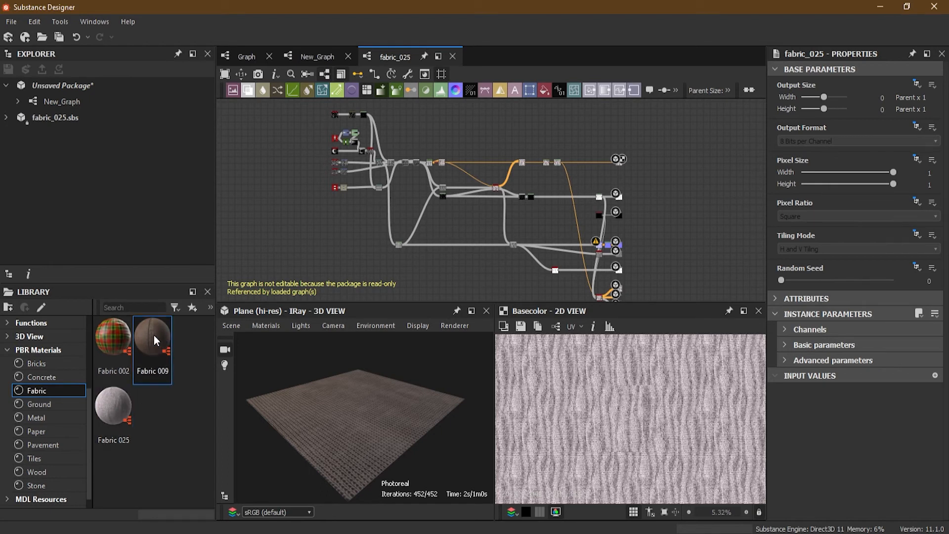
click(452, 56)
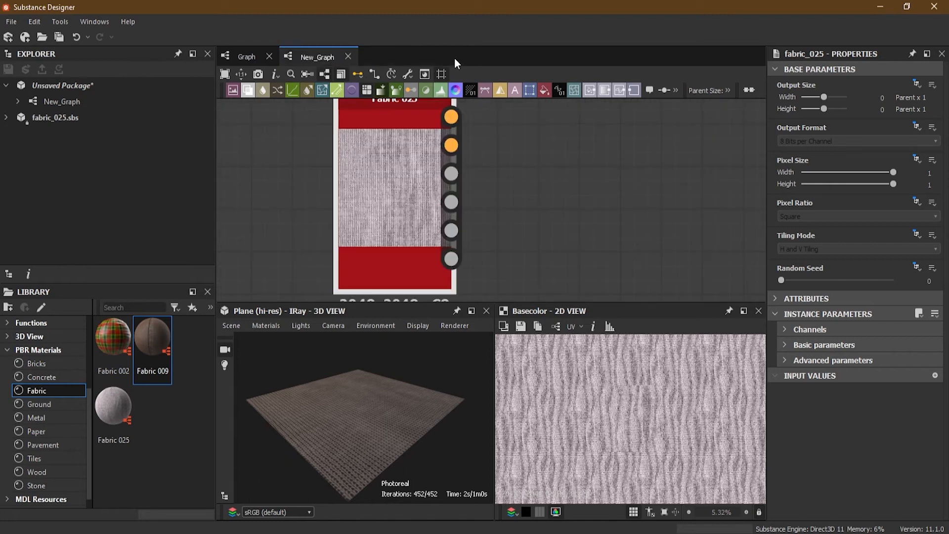
drag(141, 347, 579, 197)
scroll(637, 411, down, 1)
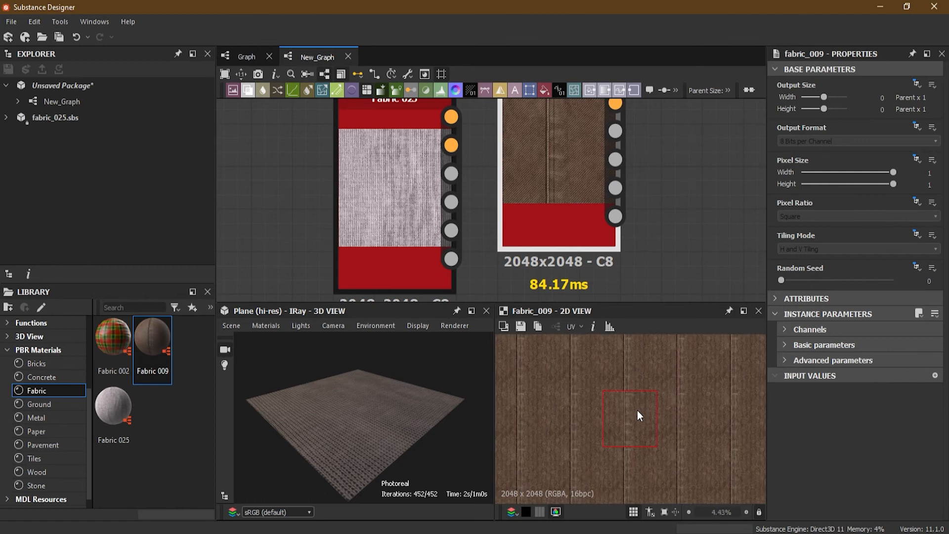
scroll(637, 410, up, 1)
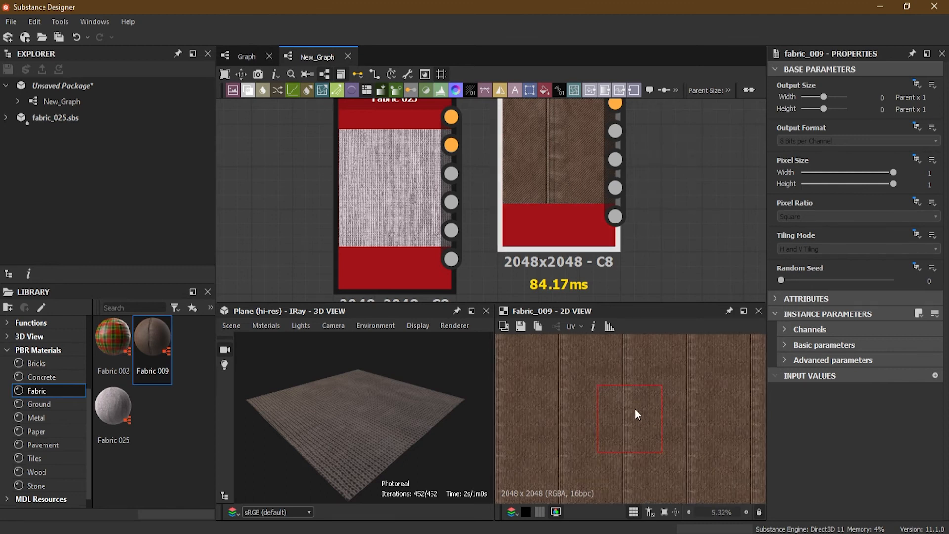
Open the Fabric 009 node's reference graph, load the package that contains it and survey the node network.
scroll(635, 408, up, 5)
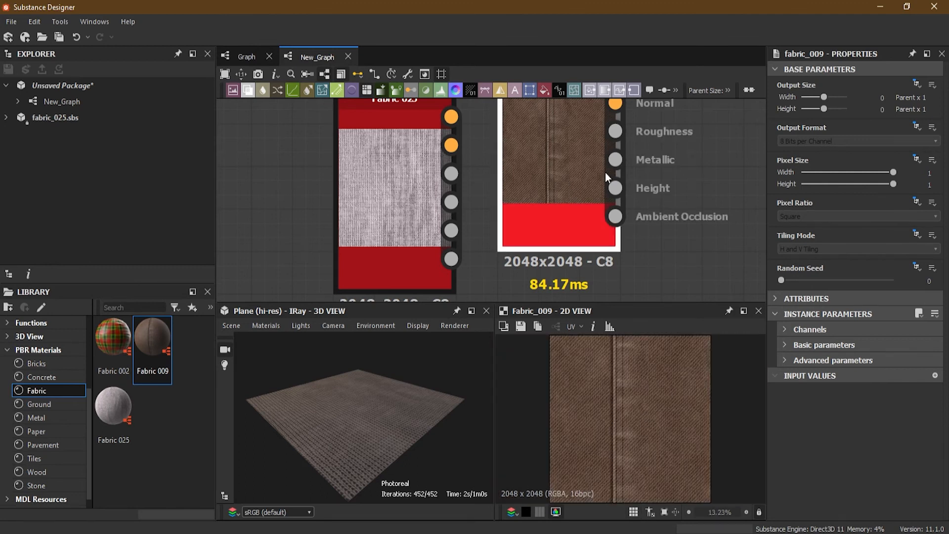
scroll(555, 157, down, 2)
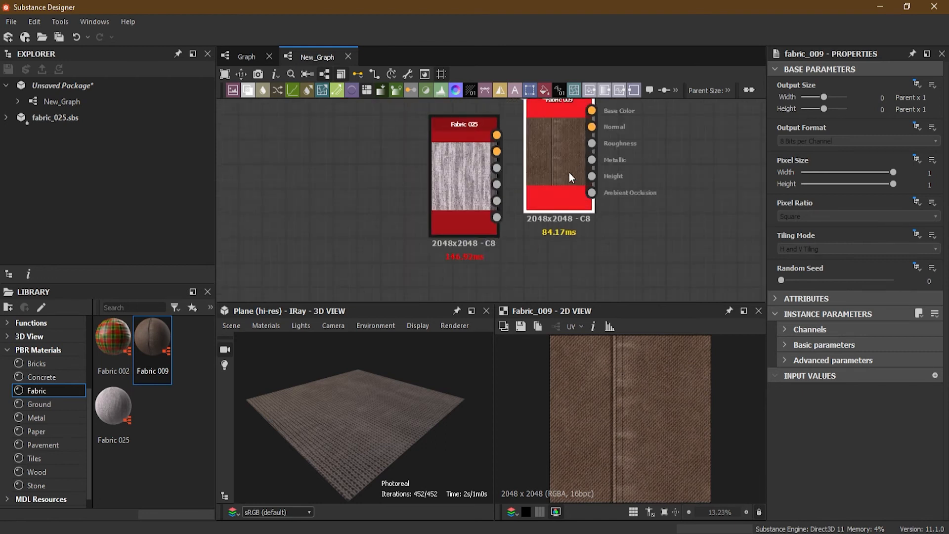
right_click(555, 153)
click(628, 311)
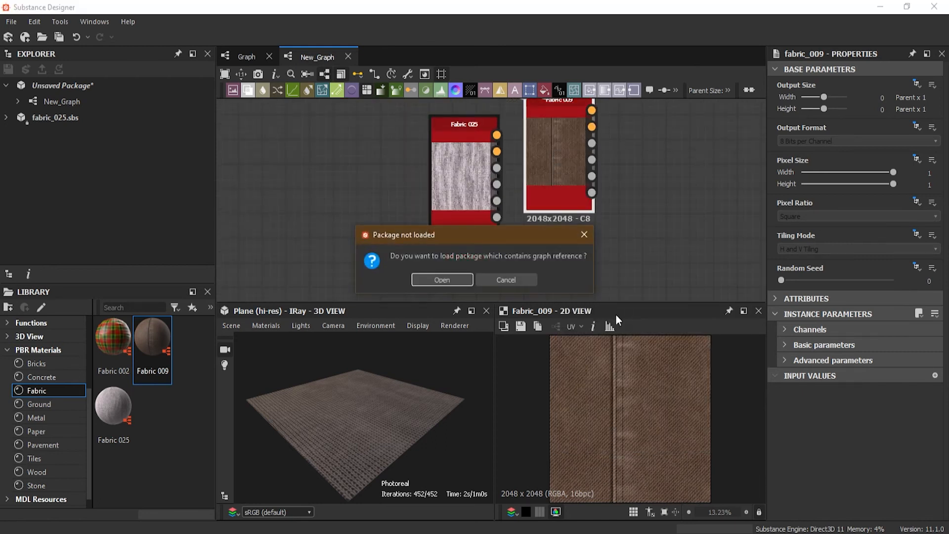
click(449, 281)
scroll(495, 203, up, 5)
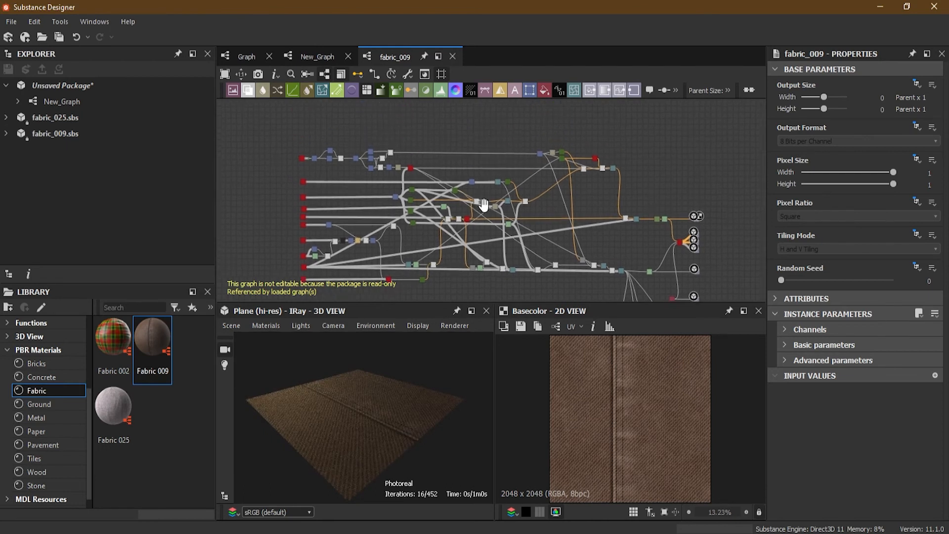
scroll(510, 245, down, 6)
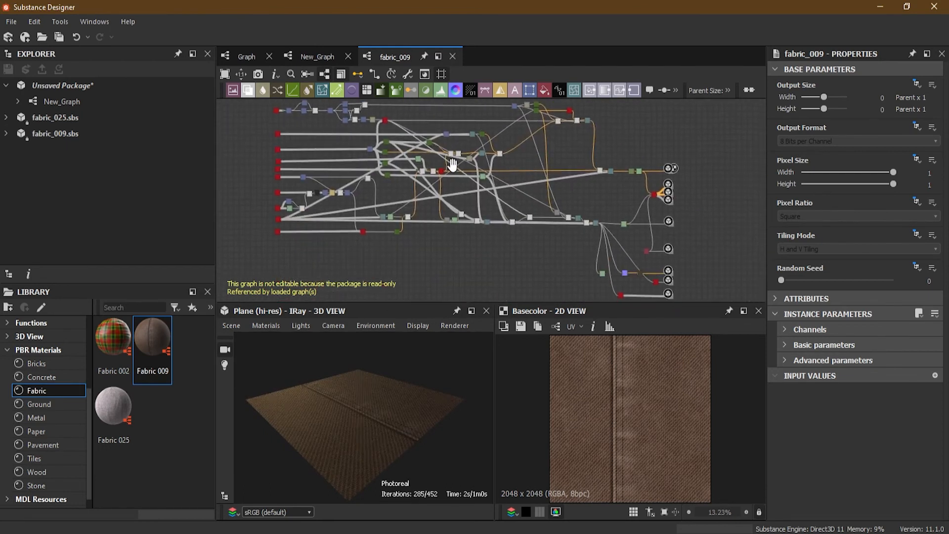
Close the fabric_009 graph and the empty Graph view so that only New_Graph stays open.
click(452, 57)
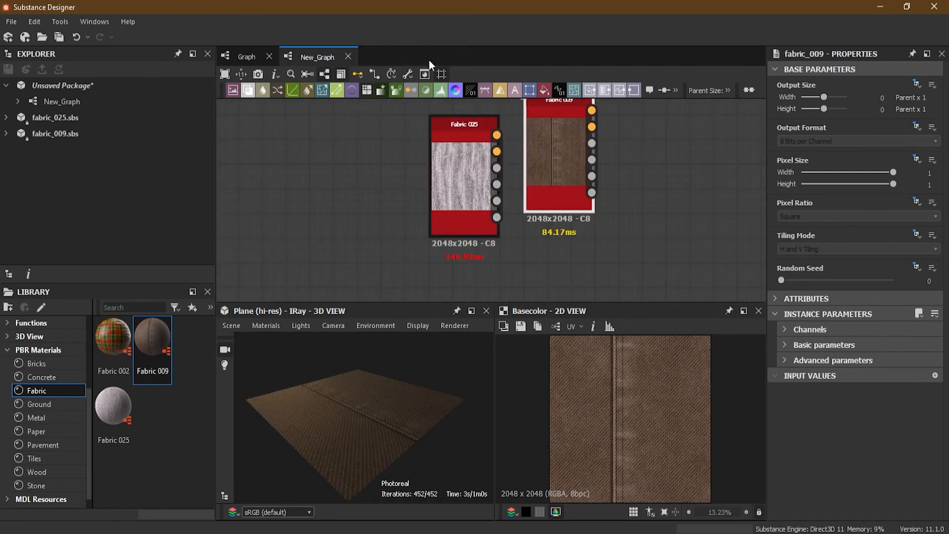
click(257, 60)
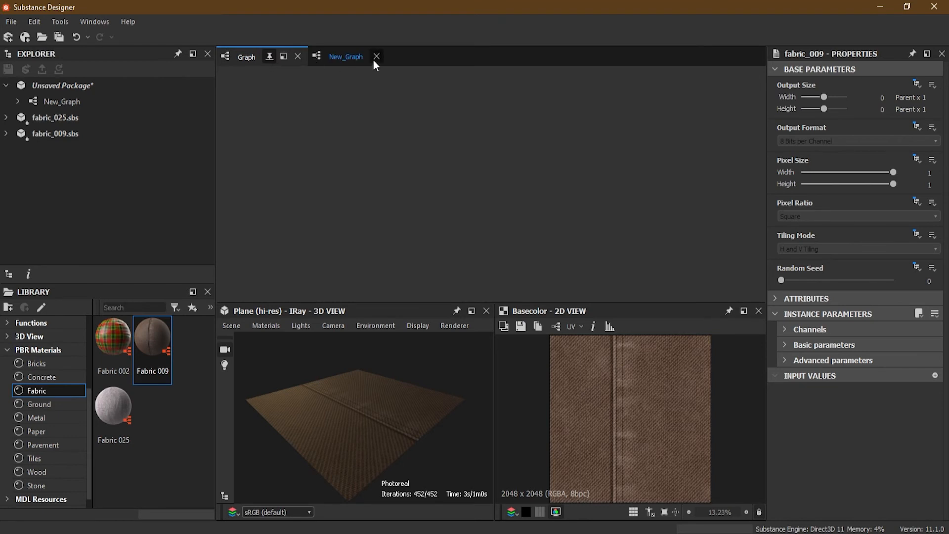
click(337, 55)
click(269, 56)
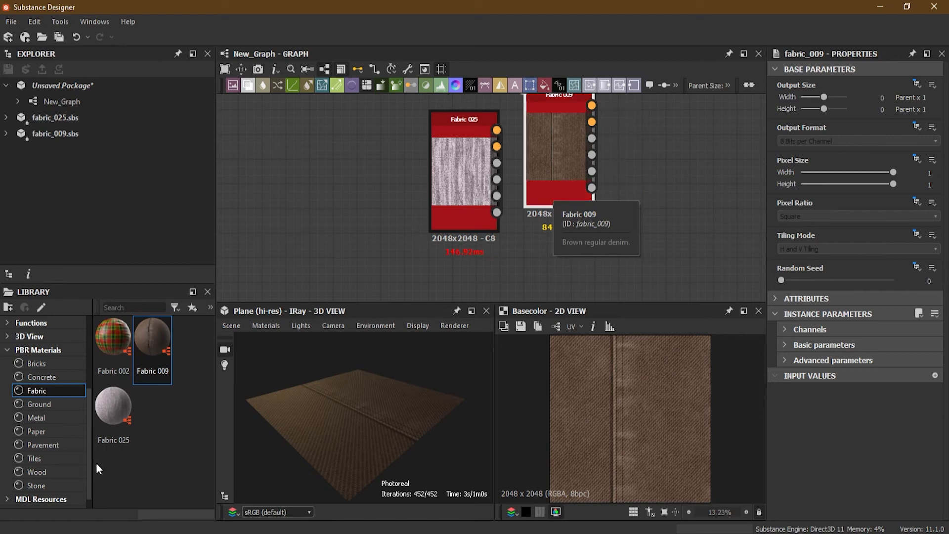
Collapse the PBR Materials category and add the Dirt 4 noise from Generators to New_Graph, beside Fabric 025.
click(13, 351)
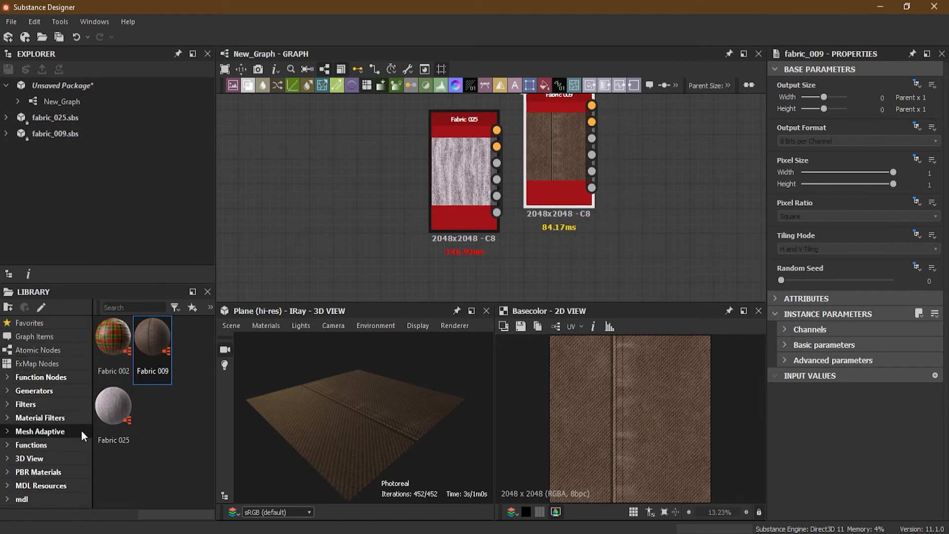
click(7, 391)
click(19, 404)
scroll(196, 414, down, 5)
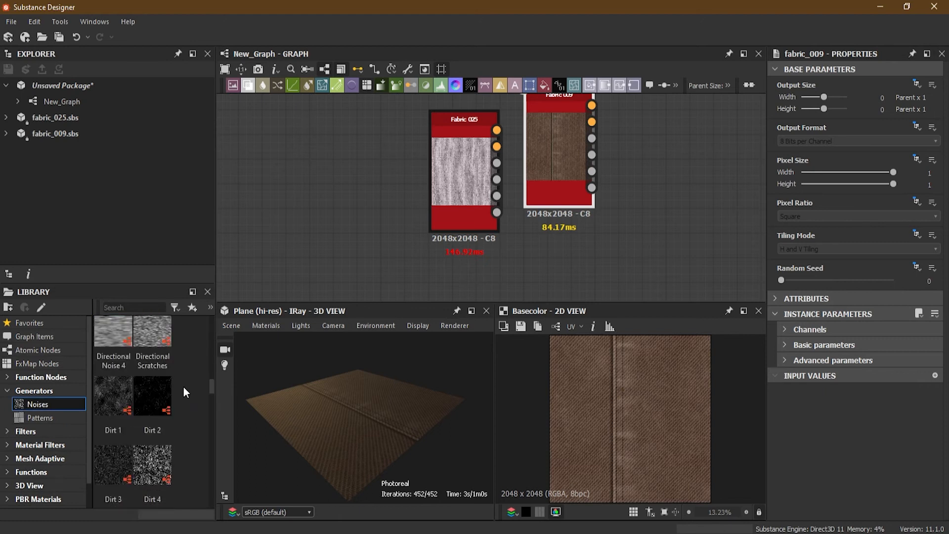
drag(158, 467, 299, 196)
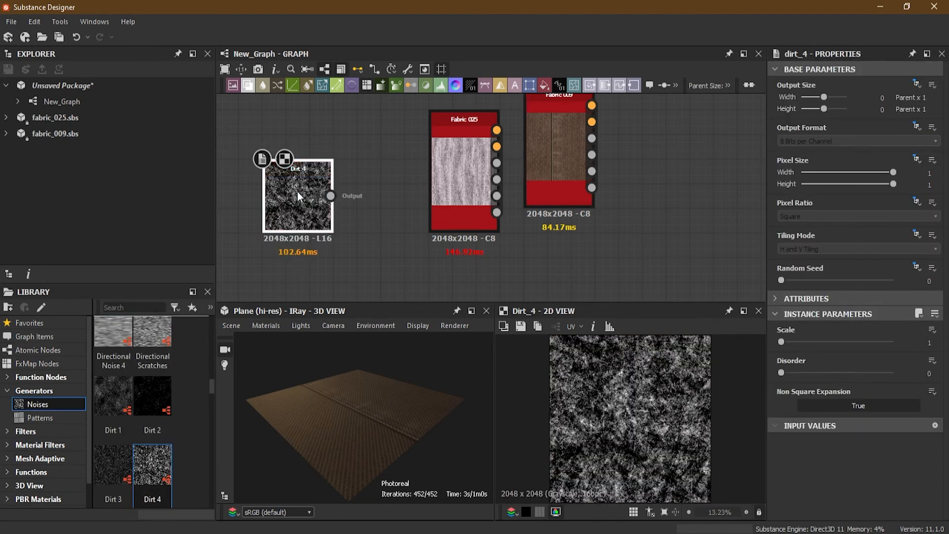
Open the Dirt 4 node's reference graph and load the package that contains it.
scroll(297, 192, up, 2)
right_click(302, 189)
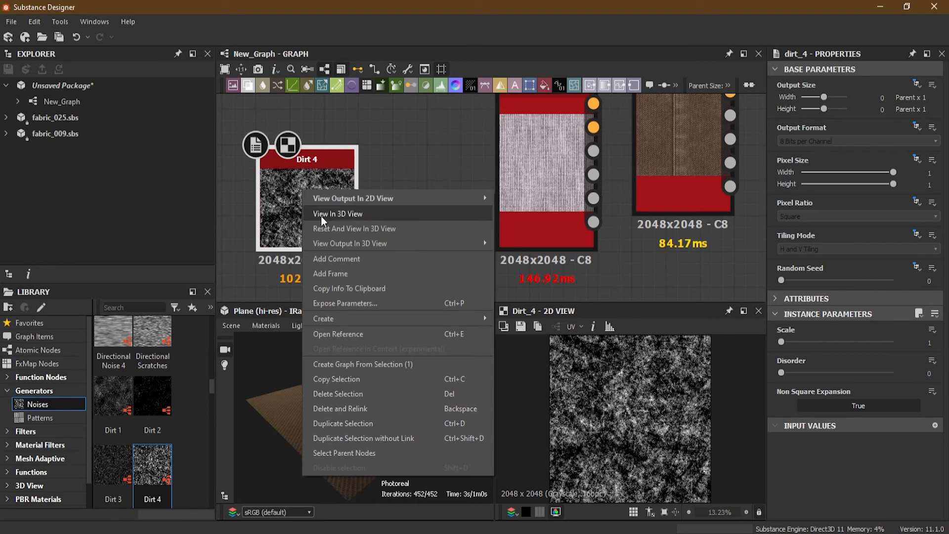
click(349, 332)
click(429, 283)
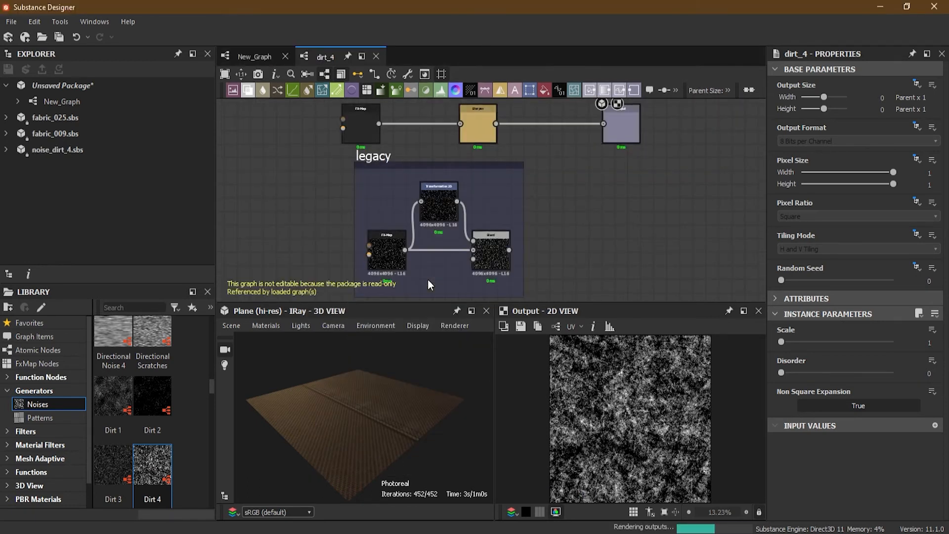
Examine the dirt_4 graph's main node chain and the FX-Map, Transformation 2D and Blend nodes in its legacy frame.
scroll(417, 141, up, 1)
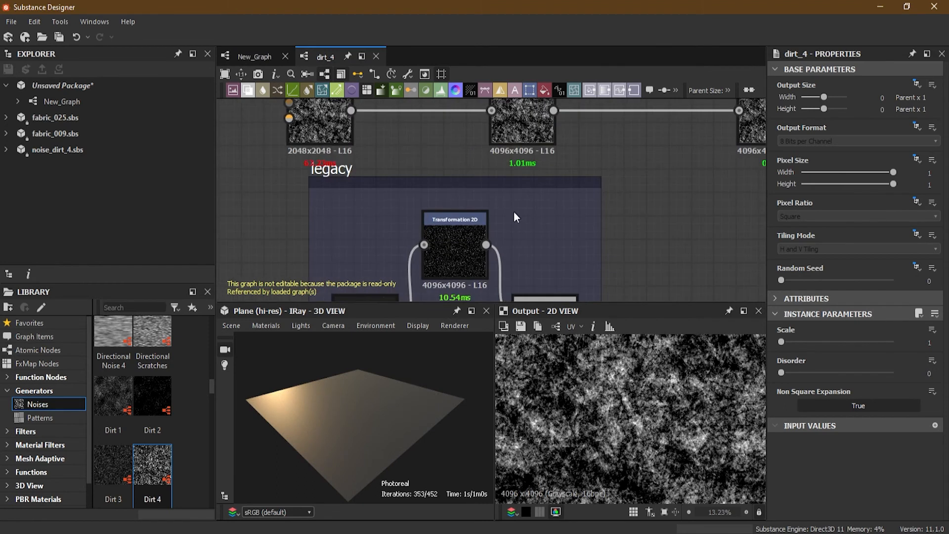
middle_drag(598, 256, 661, 157)
scroll(624, 185, up, 2)
scroll(614, 226, down, 4)
scroll(645, 220, up, 2)
scroll(459, 186, up, 1)
scroll(458, 185, down, 5)
middle_drag(377, 169, 387, 195)
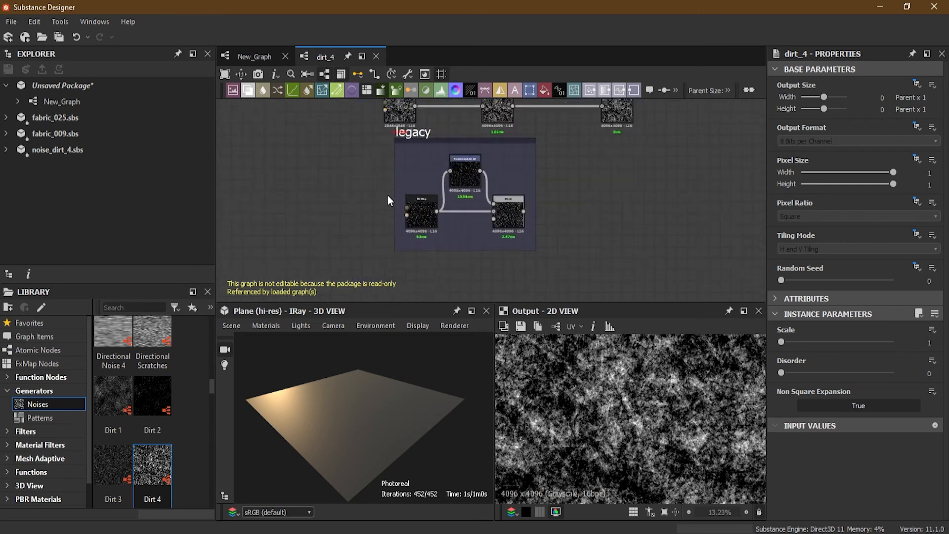
Open the FX-Map in the legacy frame for editing and inspect its chain of Quadrant nodes and their properties.
scroll(429, 227, up, 5)
click(455, 203)
right_click(455, 203)
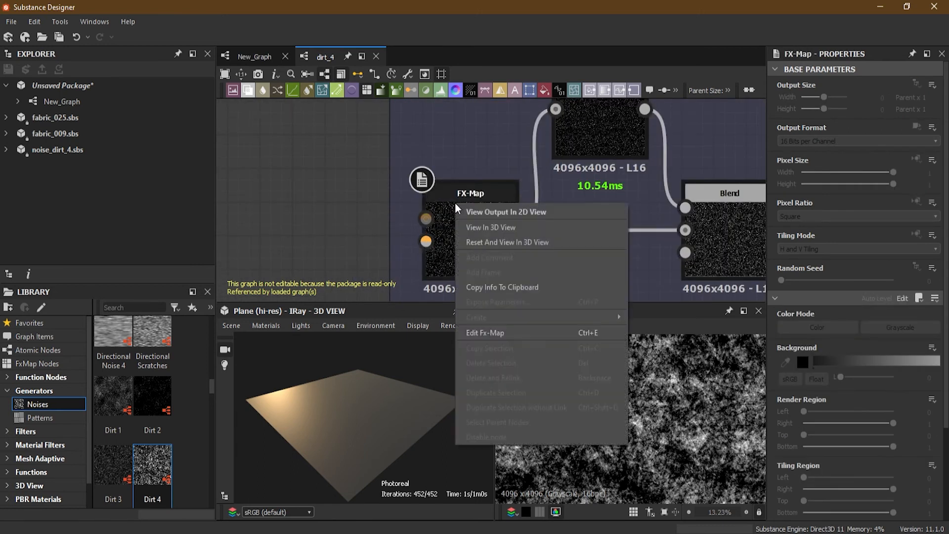
click(502, 333)
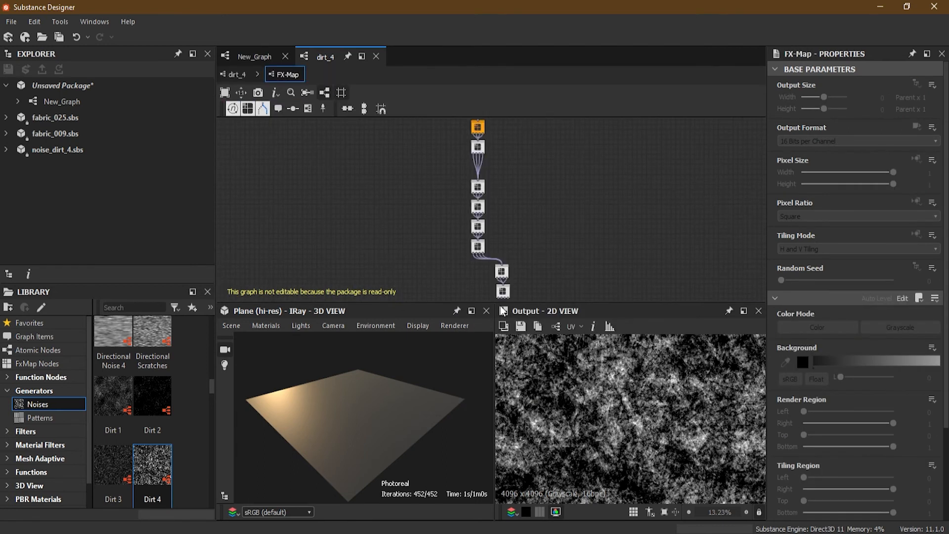
scroll(497, 158, up, 6)
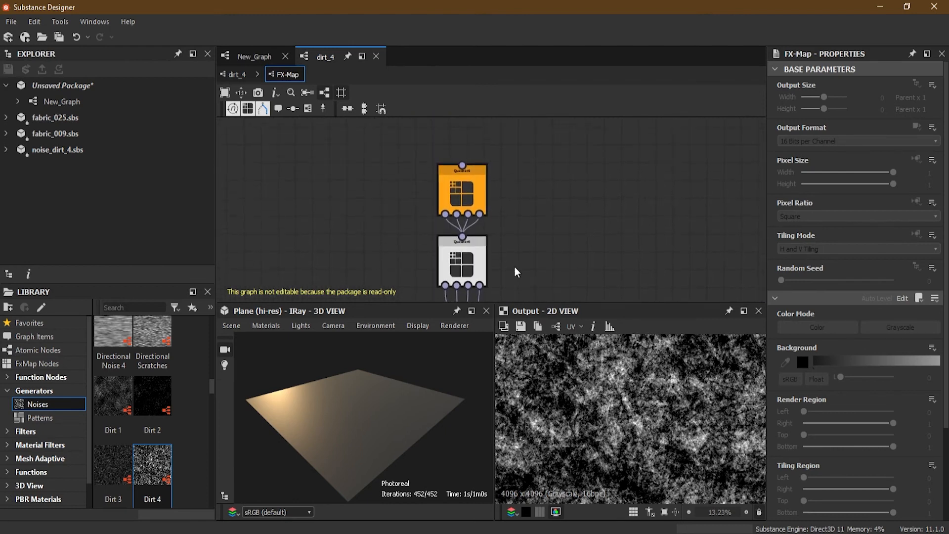
click(438, 171)
scroll(539, 254, down, 5)
middle_drag(545, 253, 430, 136)
scroll(431, 136, up, 3)
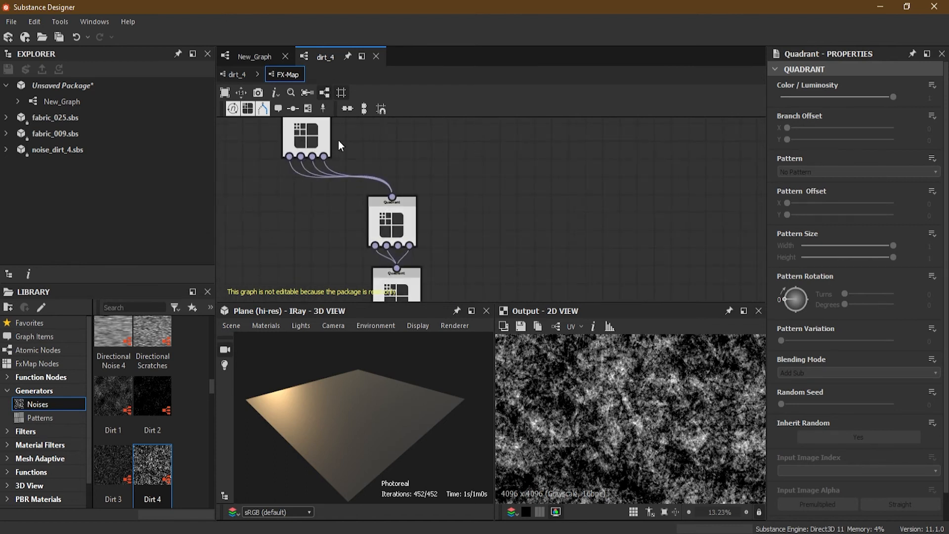
scroll(591, 194, down, 3)
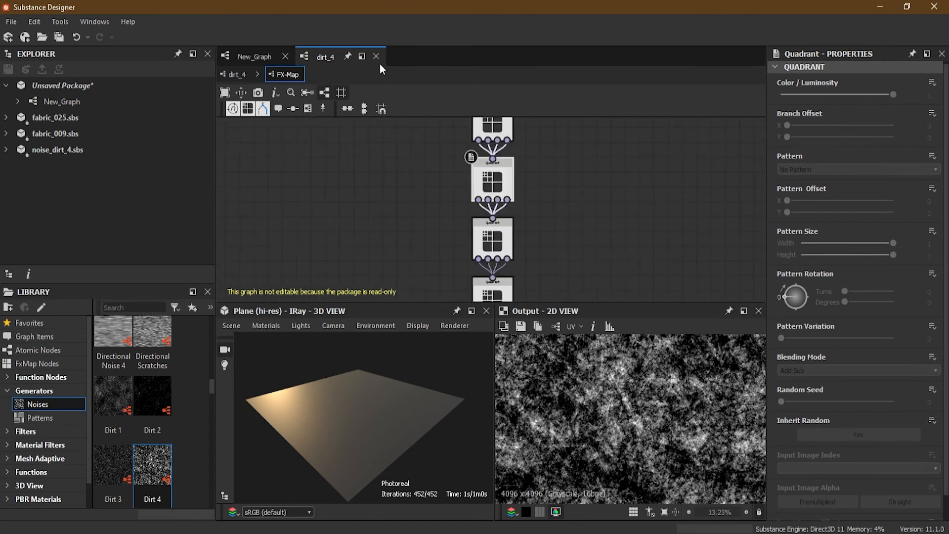
Close the dirt_4 graph and remove the fabric_025, fabric_009 and noise_dirt_4 packages from the Explorer.
click(376, 56)
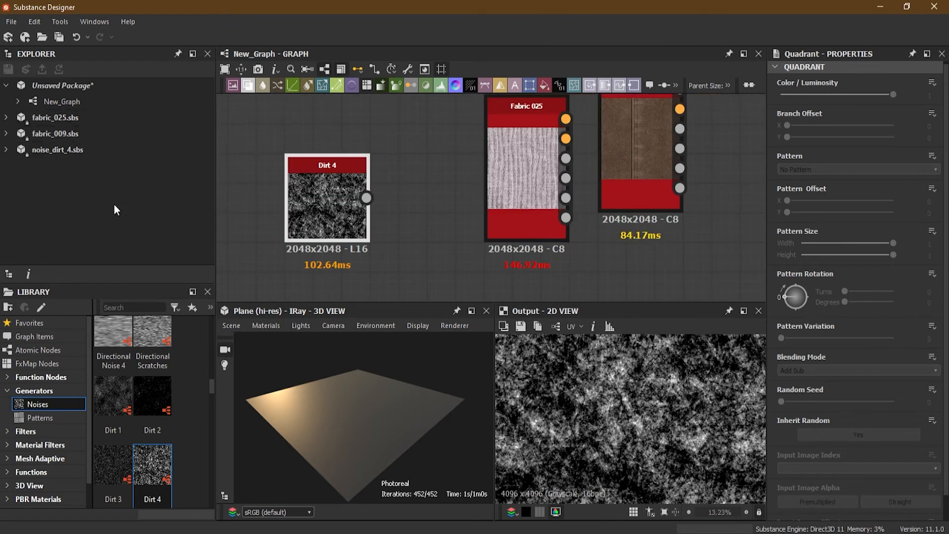
drag(114, 204, 65, 115)
right_click(64, 113)
click(111, 166)
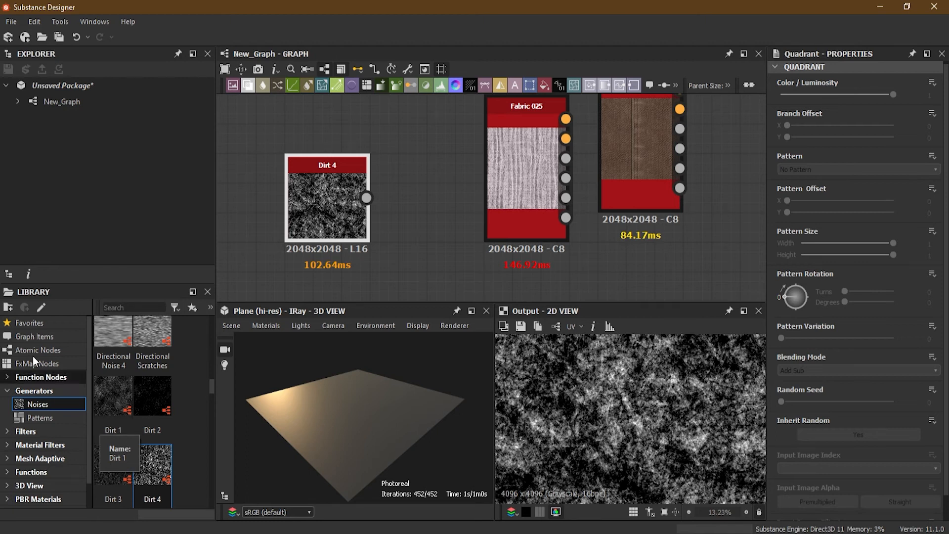
Dock the Library as a tab after the Explorer and widen the shared panel to three columns of thumbnails.
drag(30, 290, 47, 159)
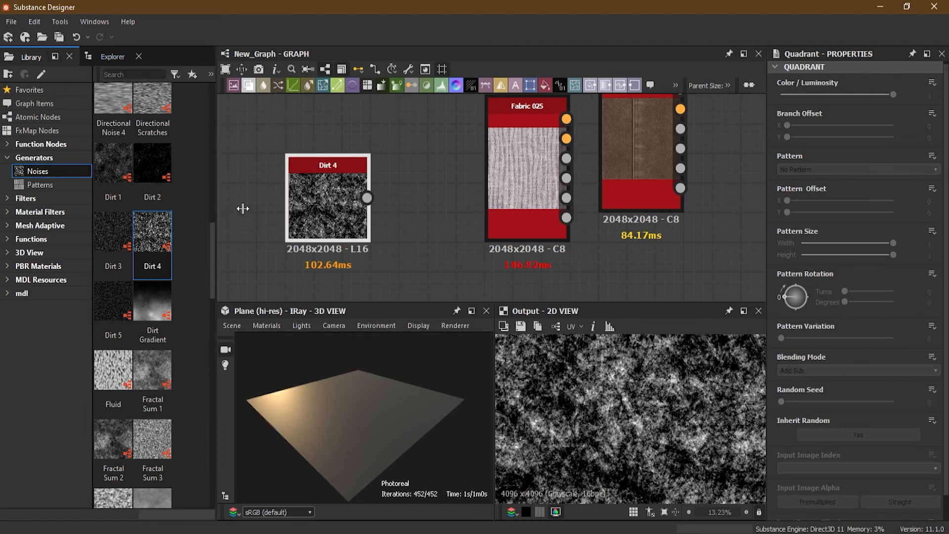
drag(242, 208, 245, 206)
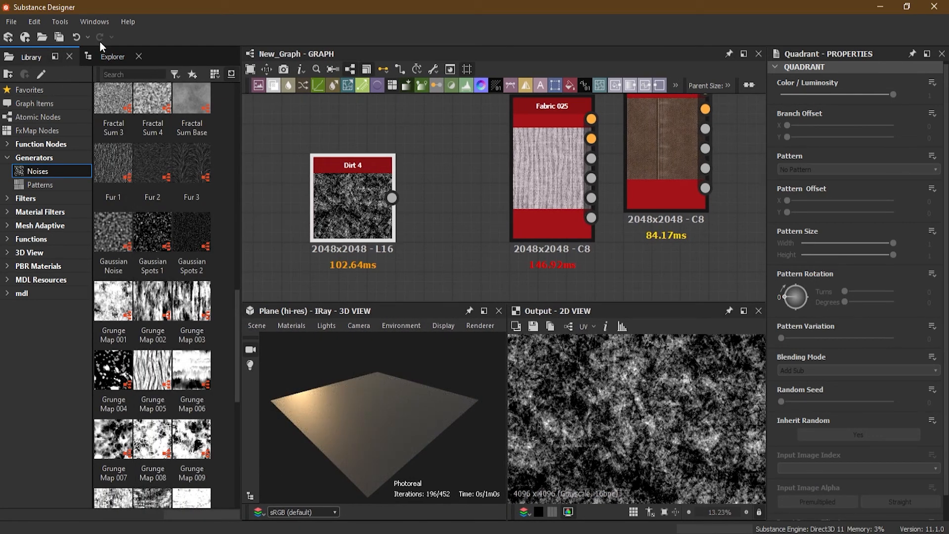
click(114, 54)
drag(114, 54, 42, 56)
click(113, 58)
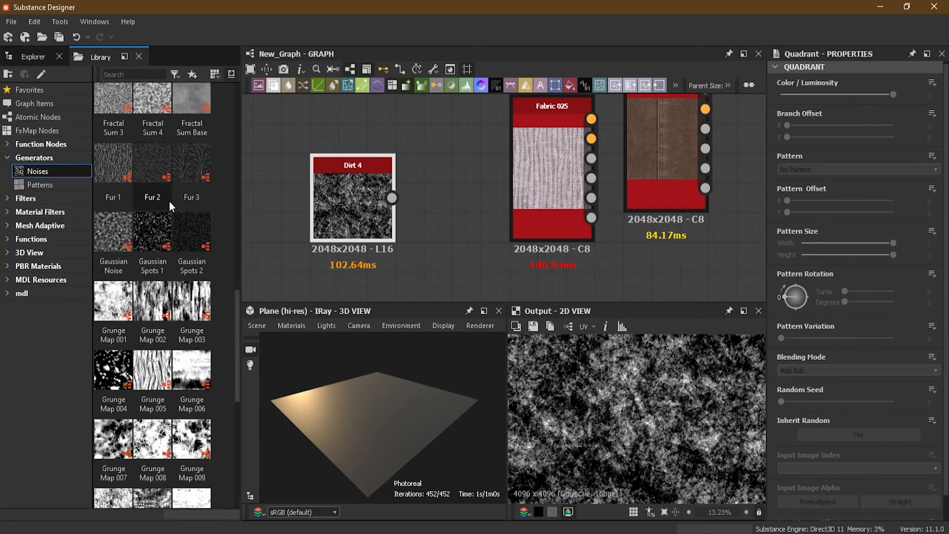
Narrow the Library's category list and resize the panel to fit three columns of noise thumbnails.
drag(238, 399, 227, 161)
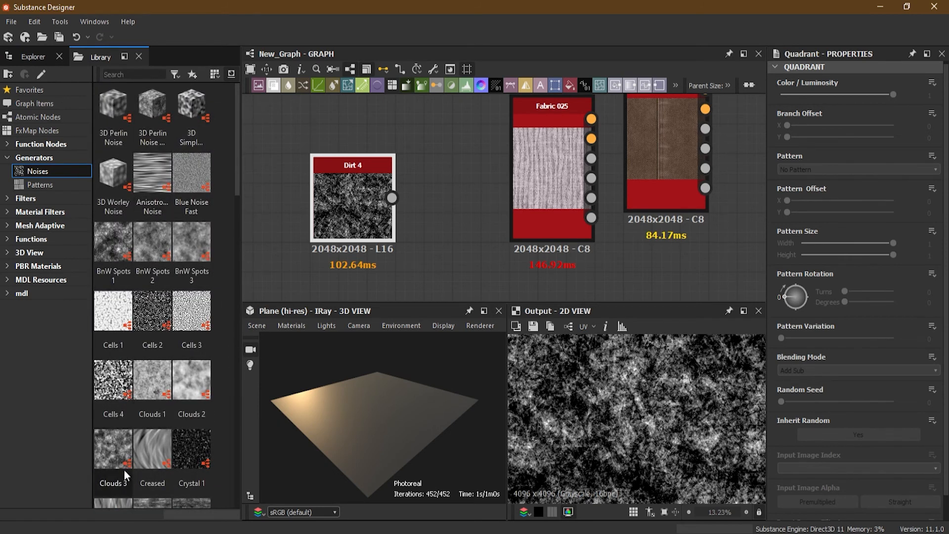
mouse_move(237, 160)
mouse_down()
mouse_move(248, 485)
mouse_move(236, 159)
mouse_up()
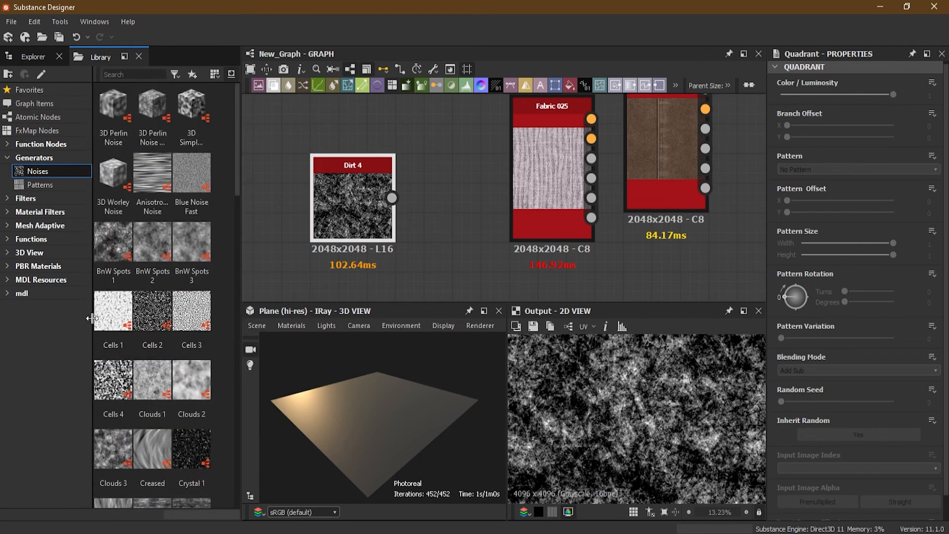
drag(93, 313, 84, 314)
mouse_move(241, 282)
mouse_down()
mouse_move(220, 282)
mouse_move(233, 283)
mouse_up()
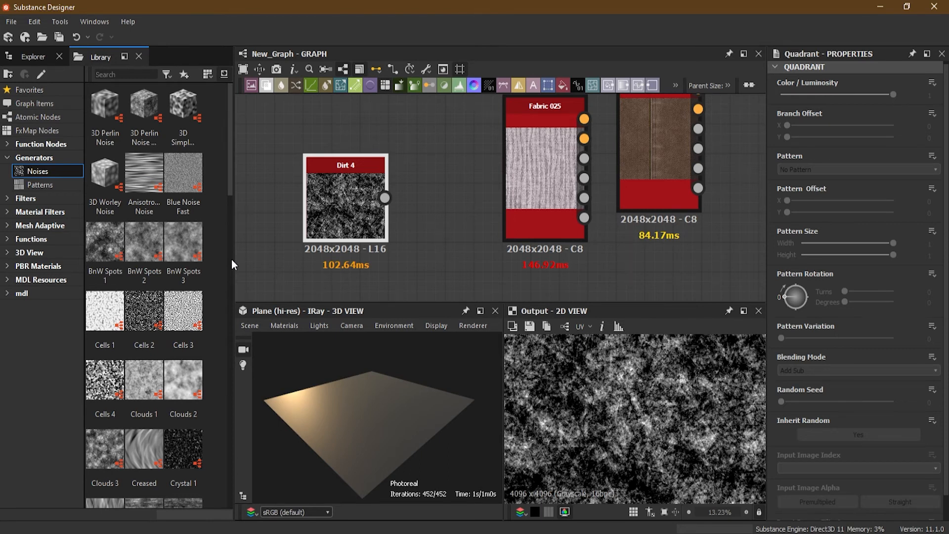
scroll(159, 244, down, 15)
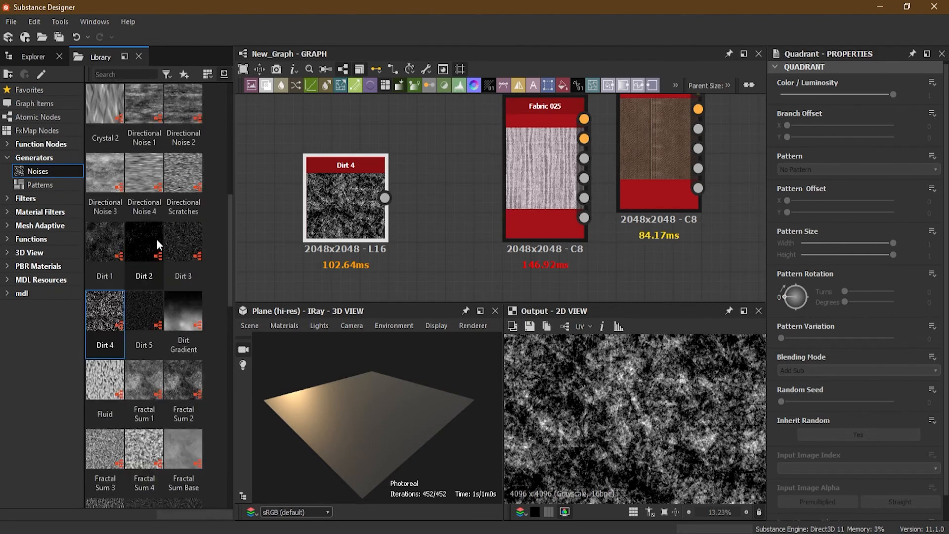
scroll(158, 243, up, 15)
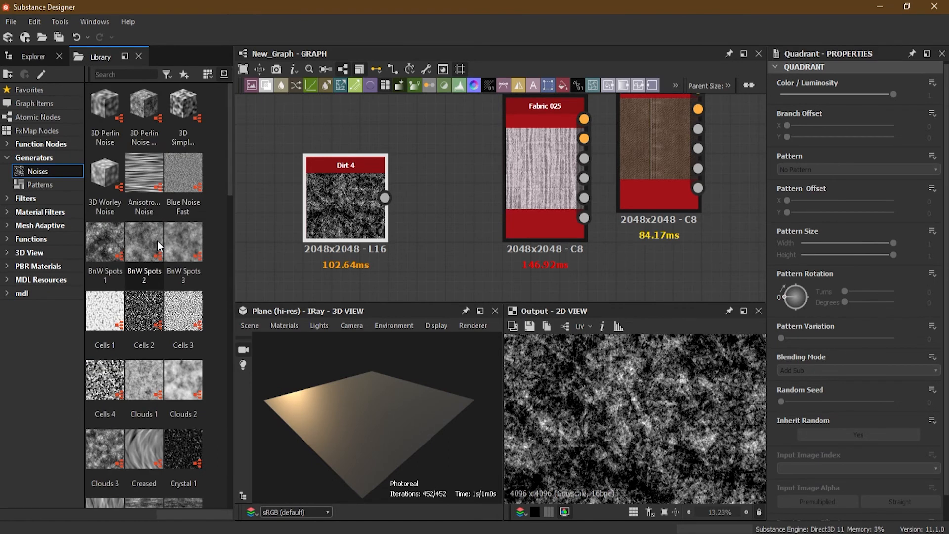
drag(232, 188, 205, 183)
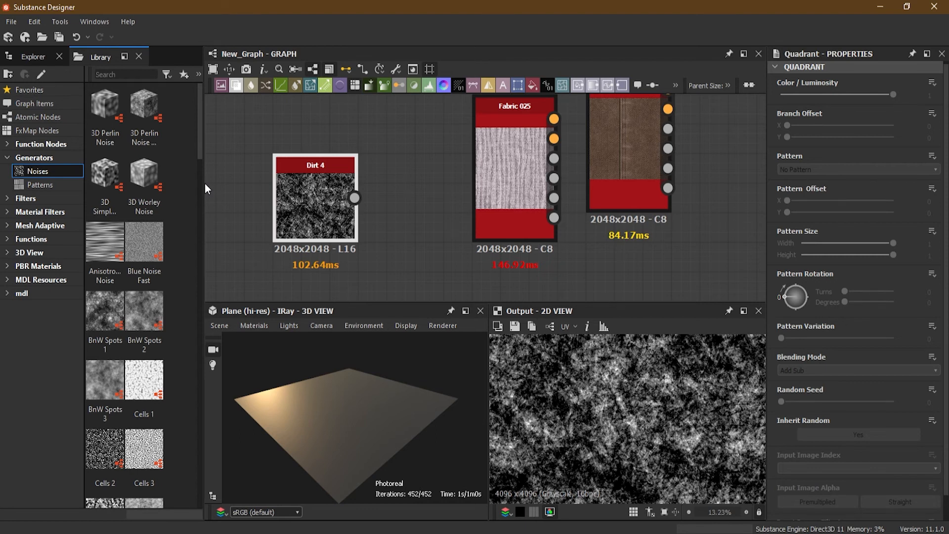
drag(202, 185, 230, 185)
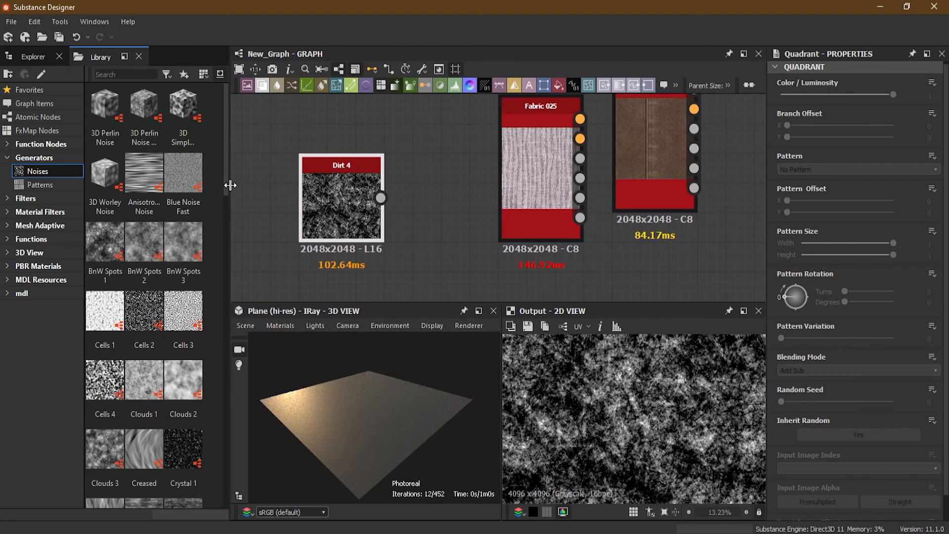
Hide the names under the Library's noise thumbnails, look through the compact list and show the names again.
click(221, 73)
click(221, 73)
click(222, 72)
drag(224, 283, 224, 152)
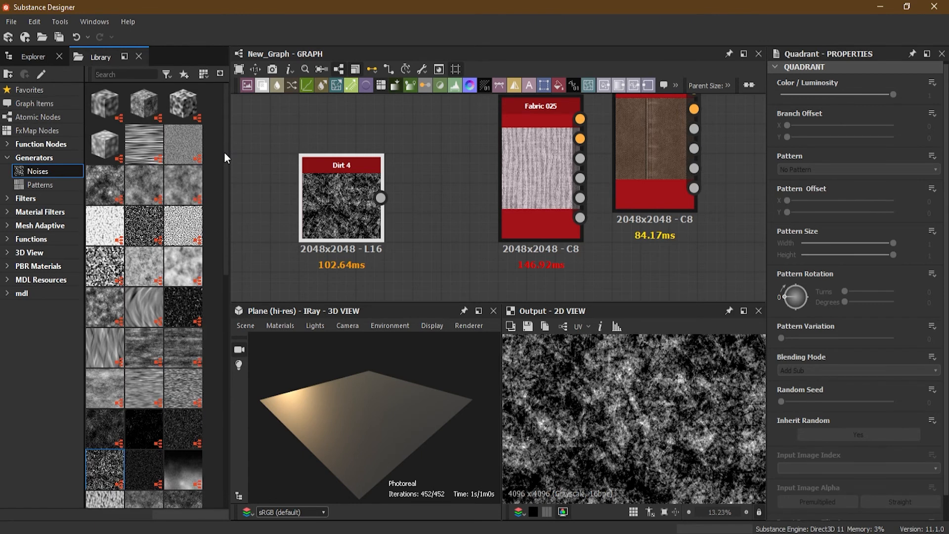
click(218, 73)
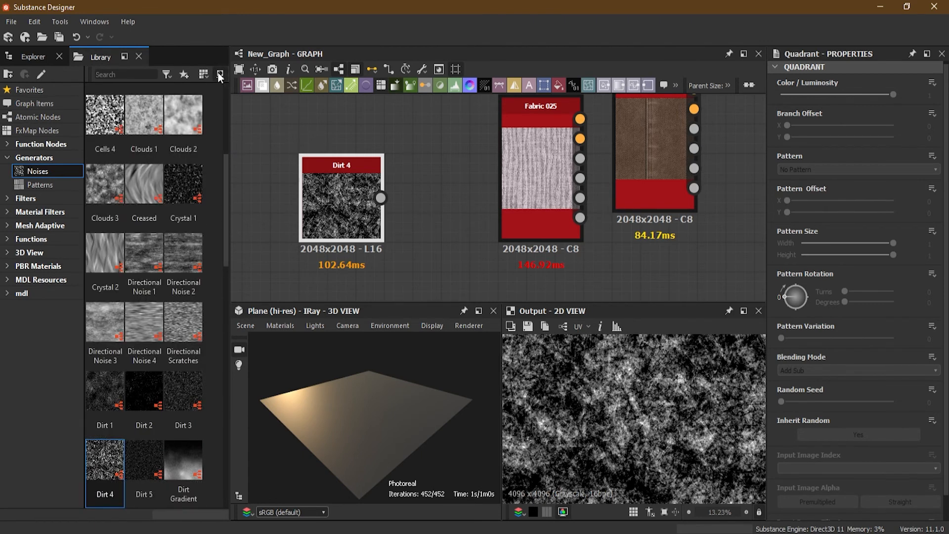
drag(228, 157, 207, 97)
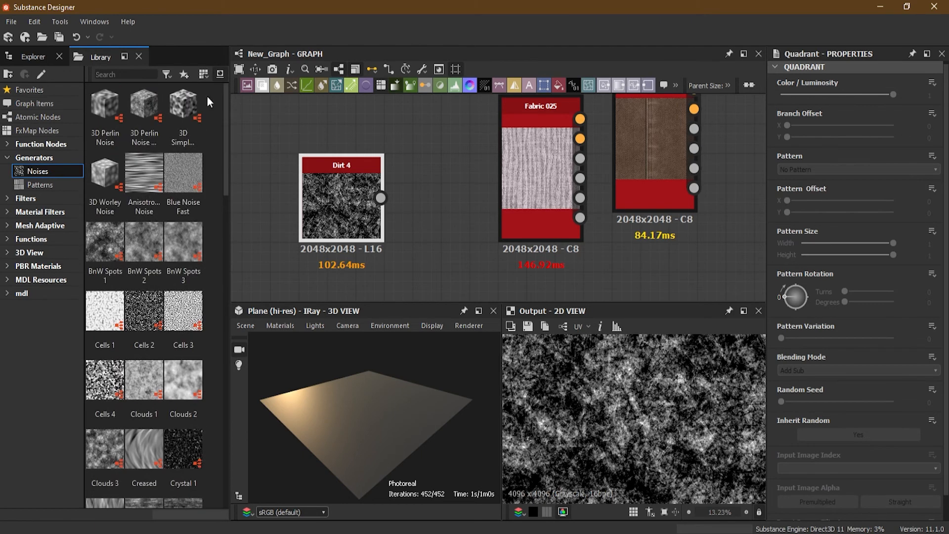
Toggle the noise thumbnail names off and back on, and look through the whole list of noises.
click(221, 73)
drag(226, 236, 198, 85)
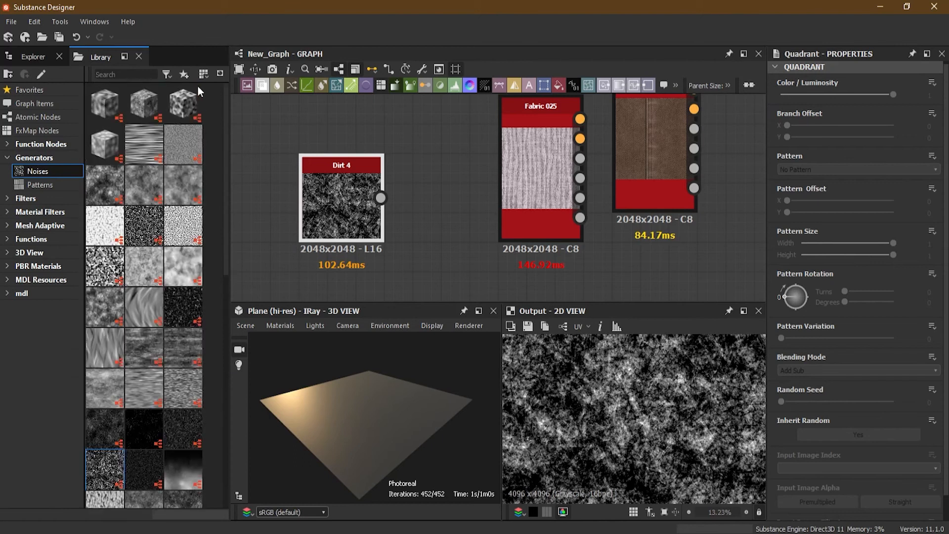
click(221, 74)
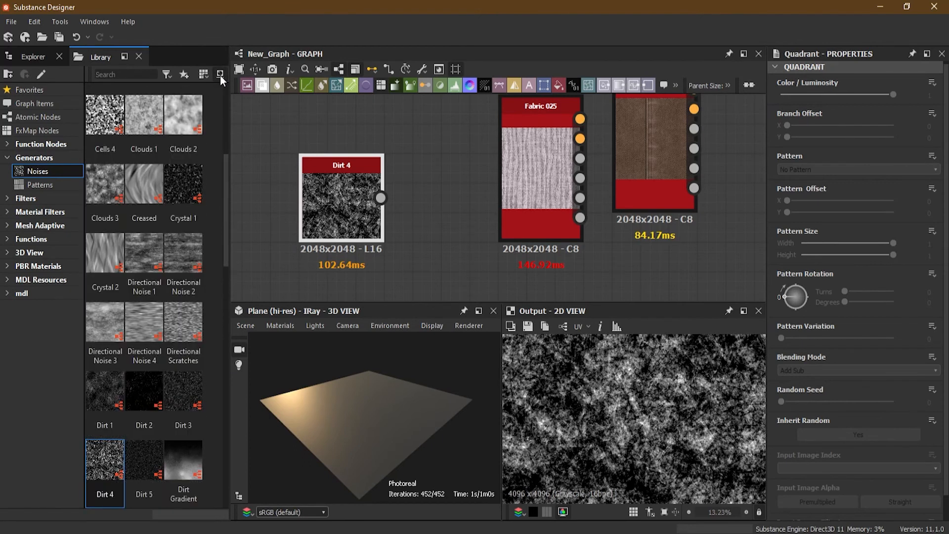
drag(226, 227, 229, 473)
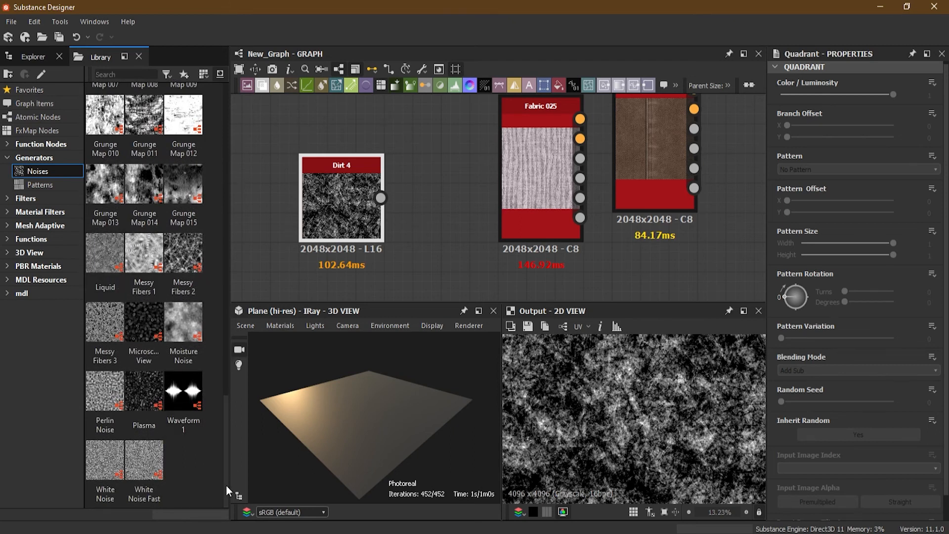
drag(227, 492, 221, 133)
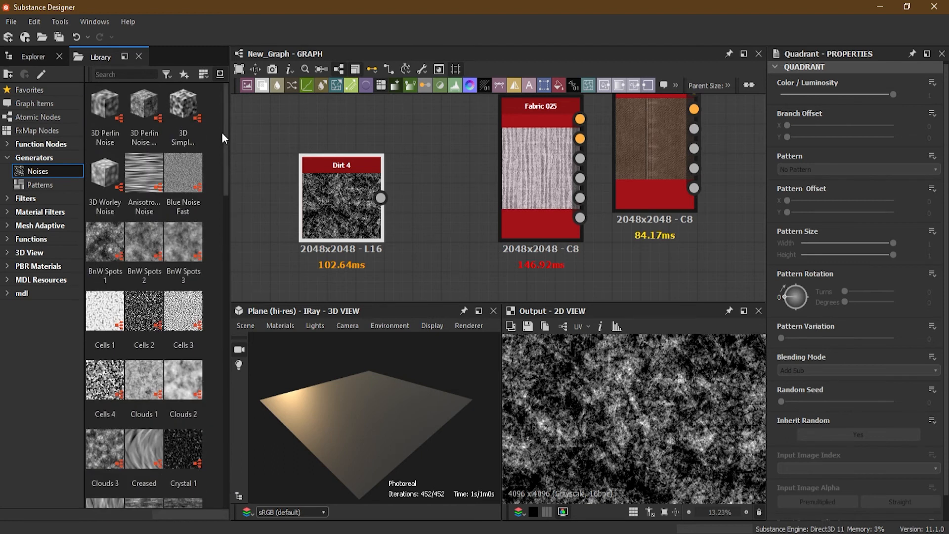
Preview the Library's noises as large, medium, small and tiny icons and in the list layout.
click(203, 74)
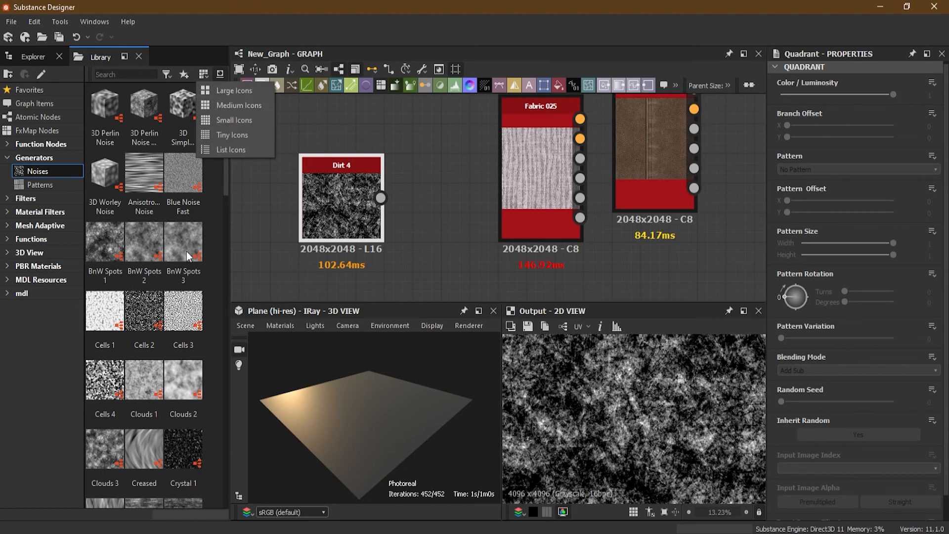
click(234, 94)
click(203, 73)
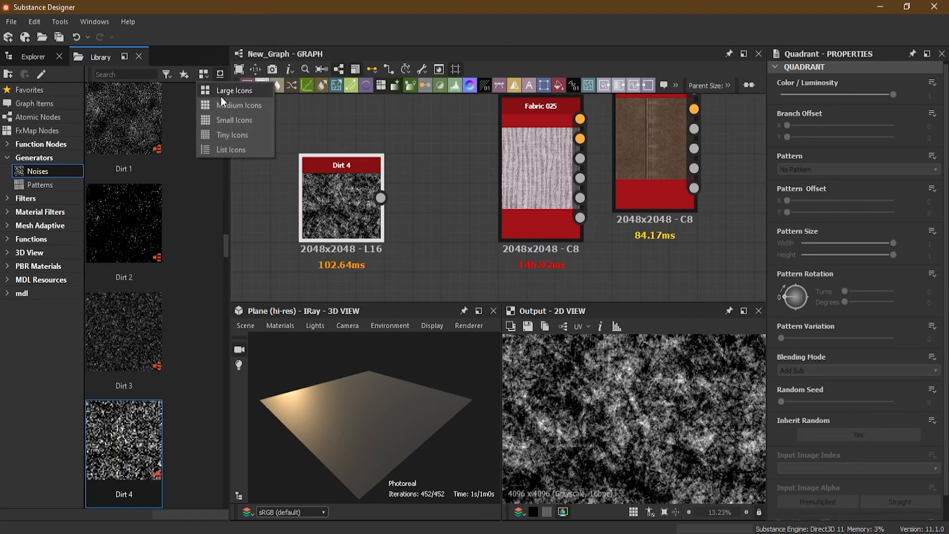
click(223, 104)
click(203, 73)
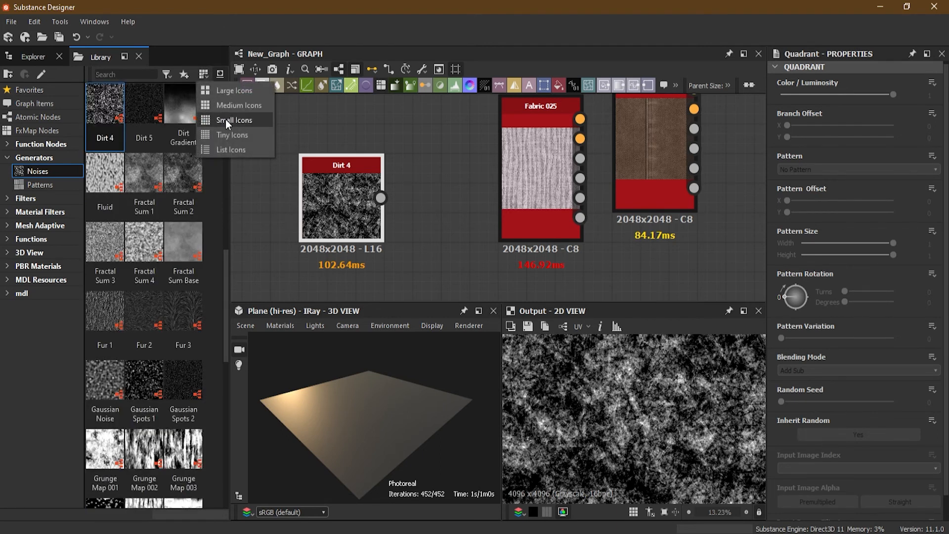
click(227, 120)
click(202, 74)
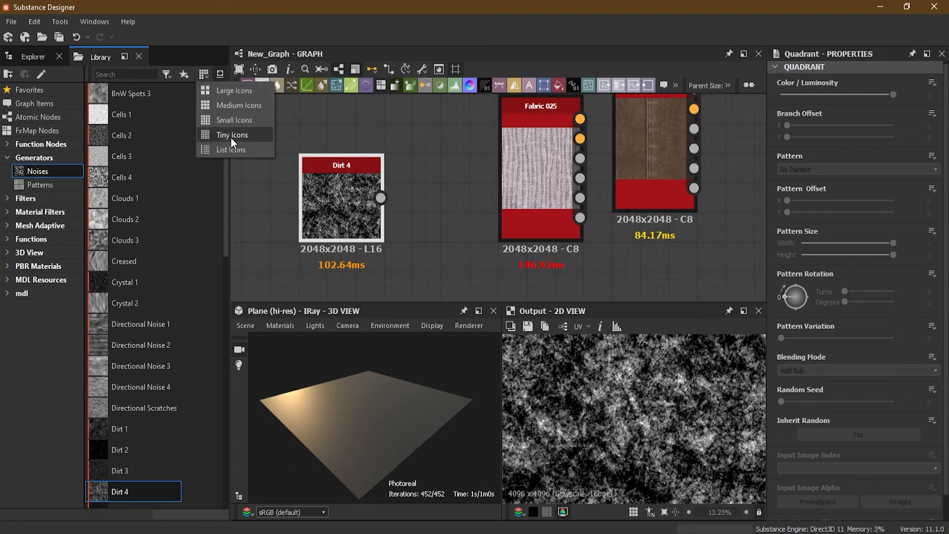
click(231, 135)
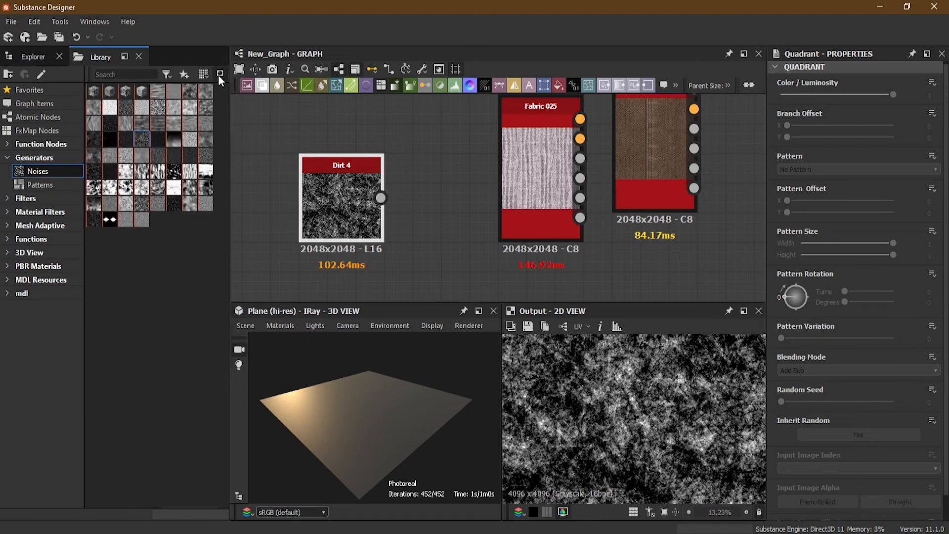
click(202, 73)
click(230, 148)
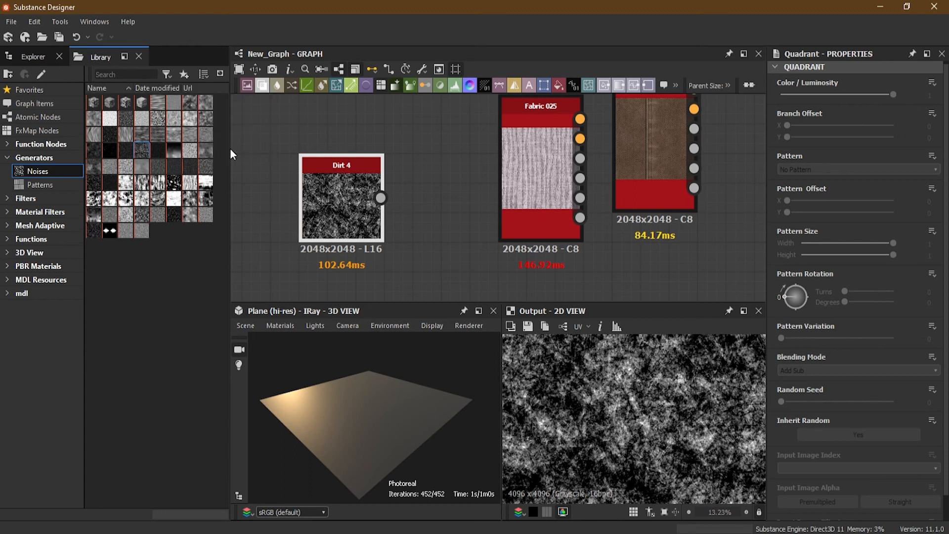
Switch the noise thumbnails through the tiny, large and small sizes and settle on Medium Icons with names shown.
click(204, 74)
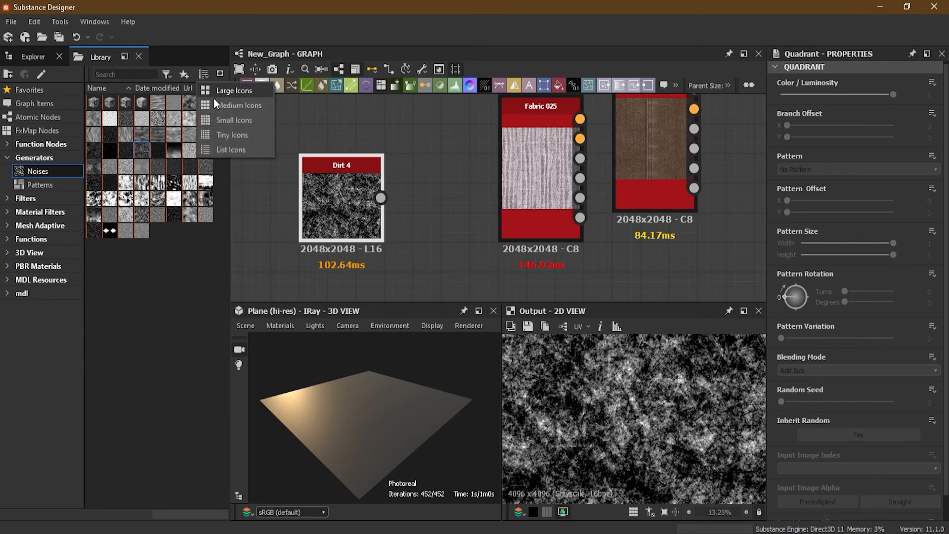
click(231, 135)
click(203, 74)
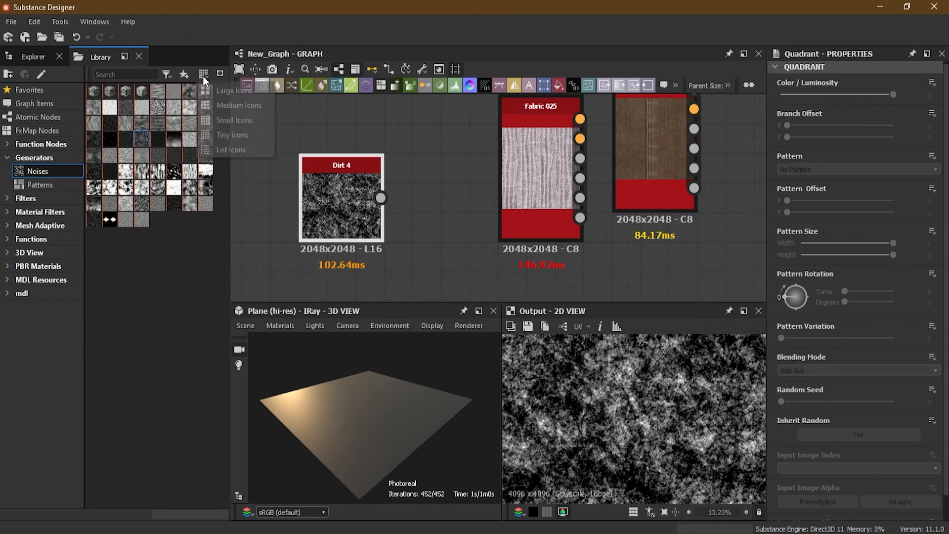
click(214, 94)
click(204, 74)
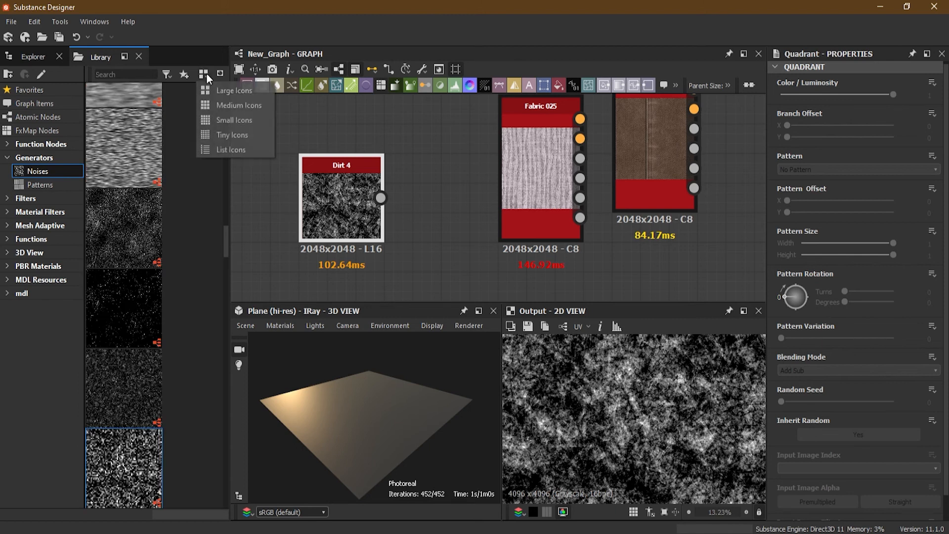
click(225, 120)
click(203, 74)
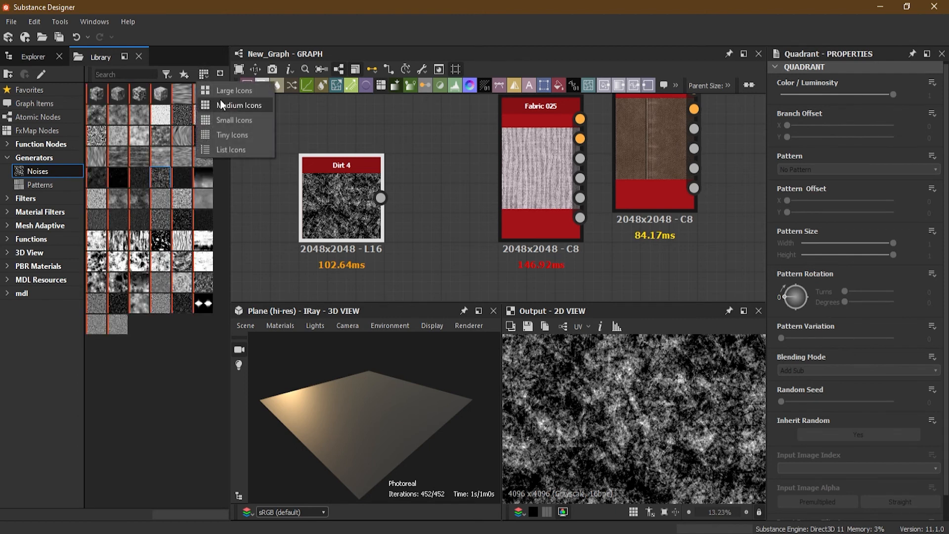
click(221, 104)
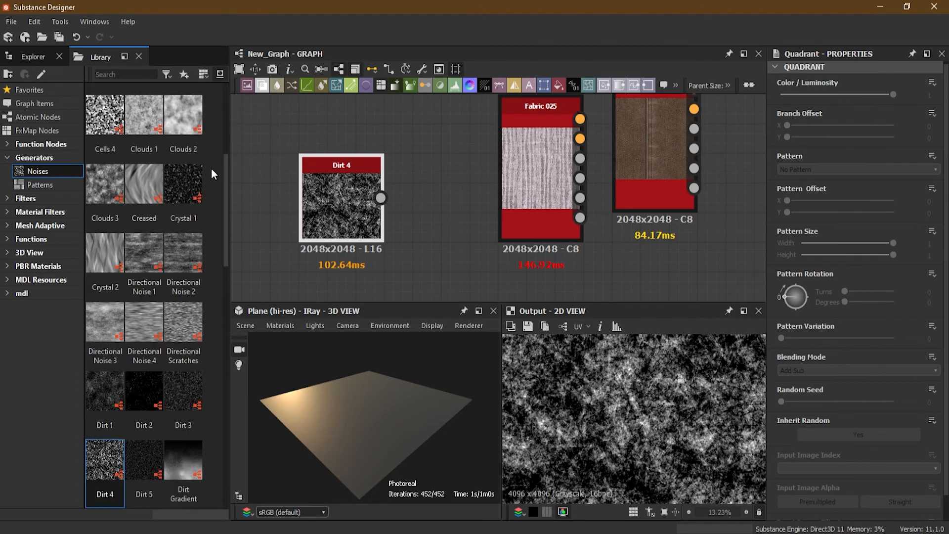
Filter the Library by item type, enabling Functions, Compositing and MDL.
click(166, 74)
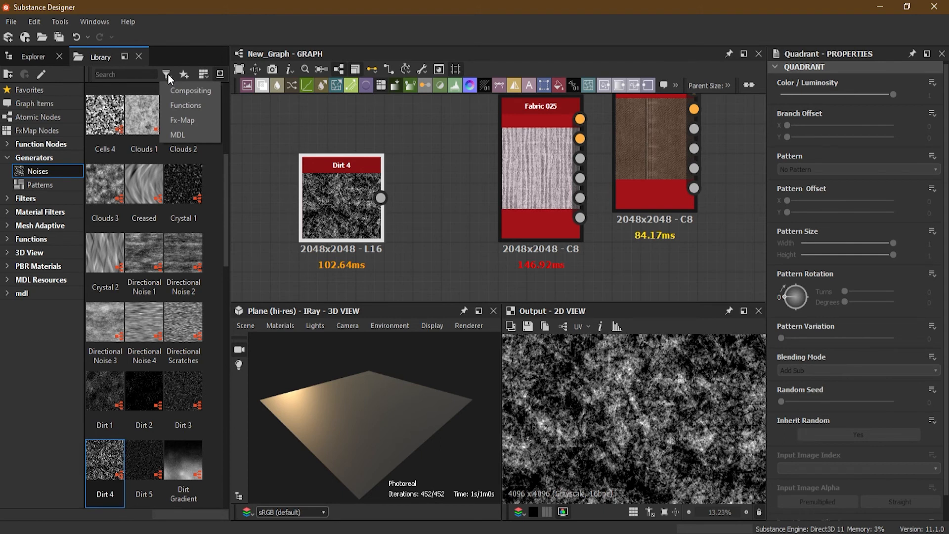
click(191, 105)
click(167, 74)
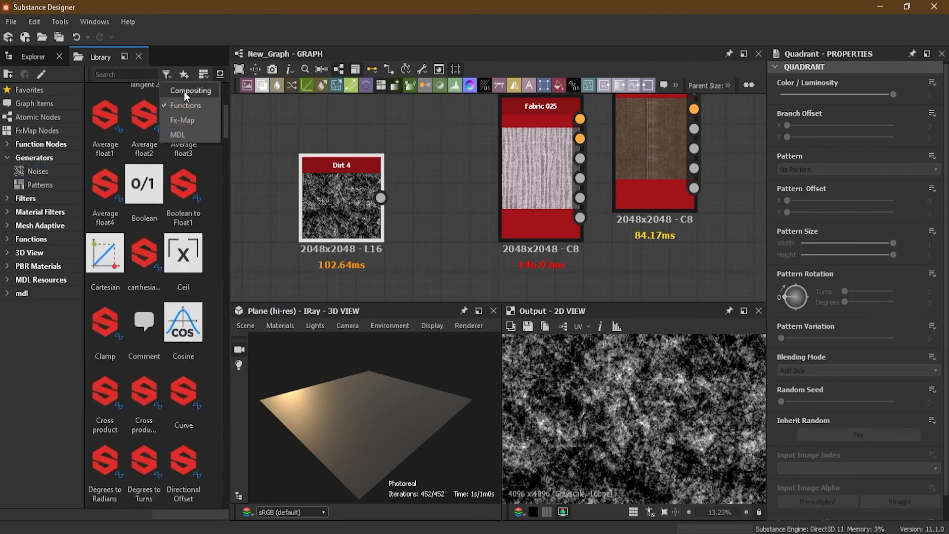
click(184, 91)
click(168, 75)
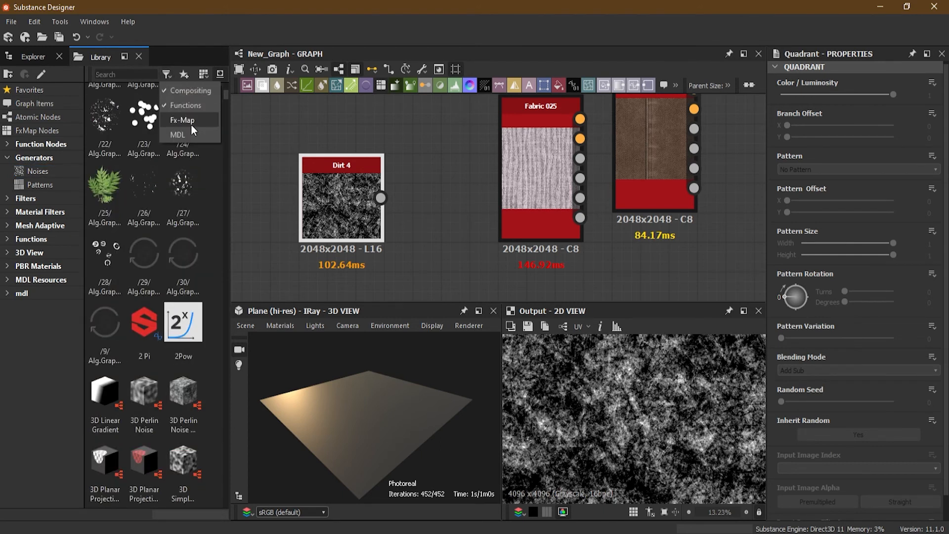
click(190, 135)
Turn off the Compositing, Functions and MDL filters in the Library.
click(171, 78)
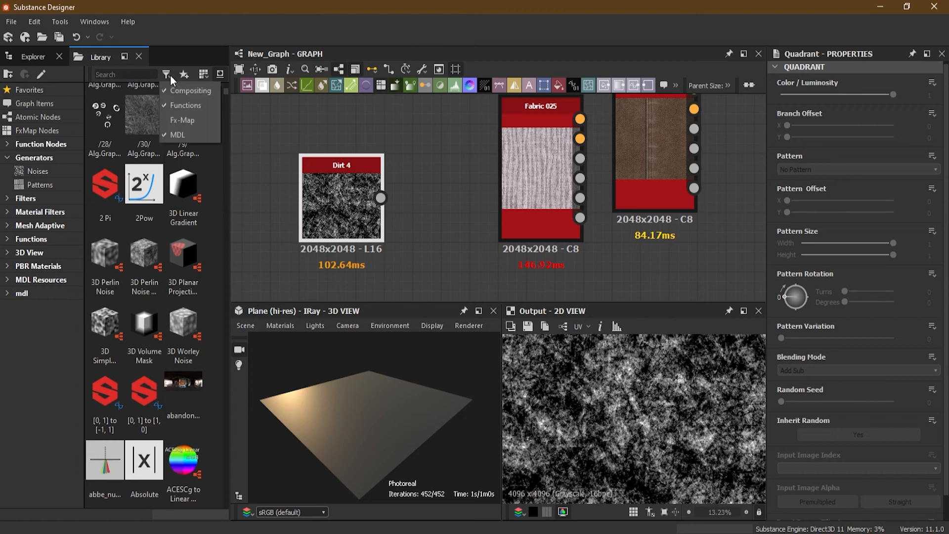
click(170, 90)
click(164, 73)
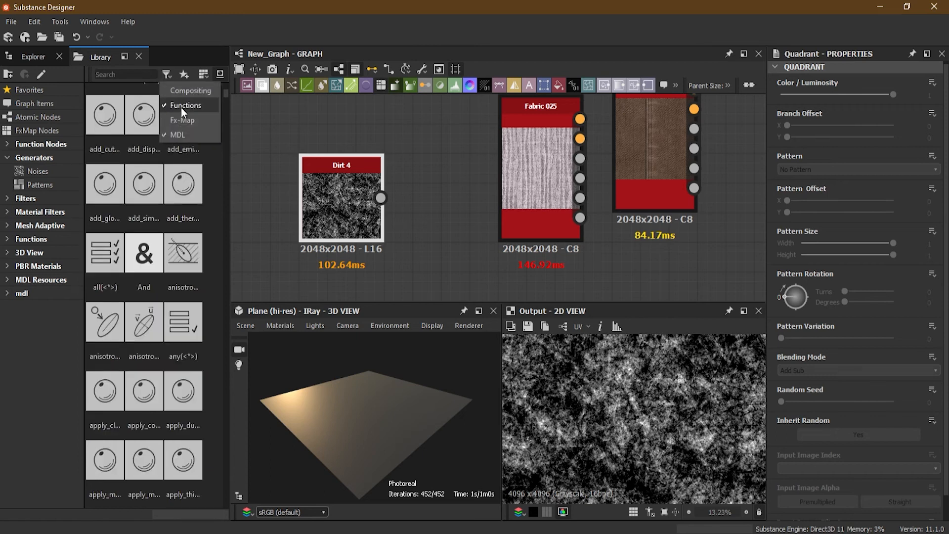
click(181, 107)
click(164, 73)
click(193, 134)
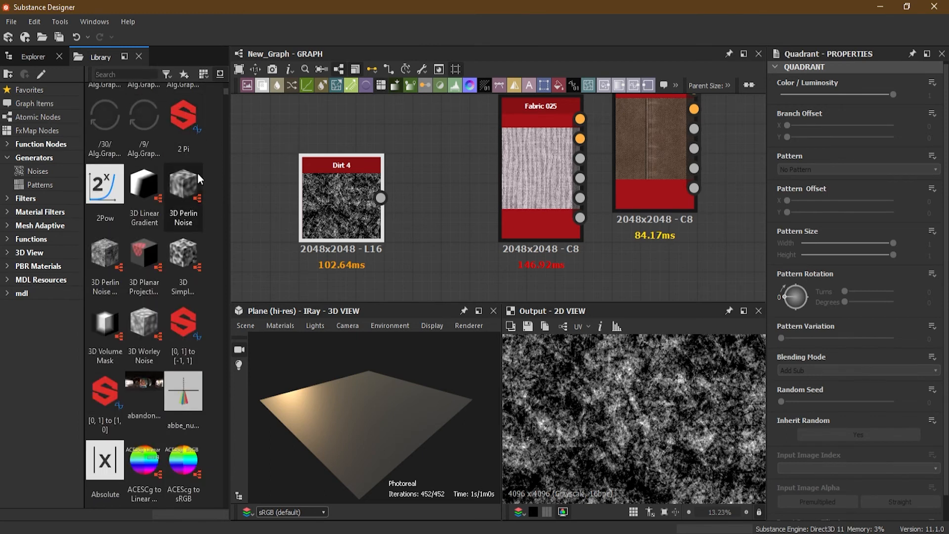
Browse the Library's Favorites, Graph Items, Noises and 3D View categories.
click(44, 92)
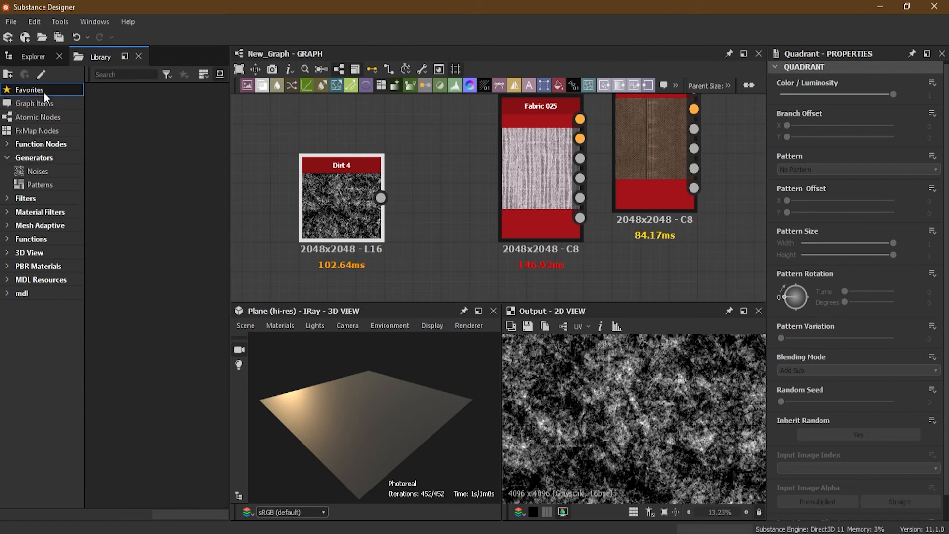
click(48, 104)
click(54, 173)
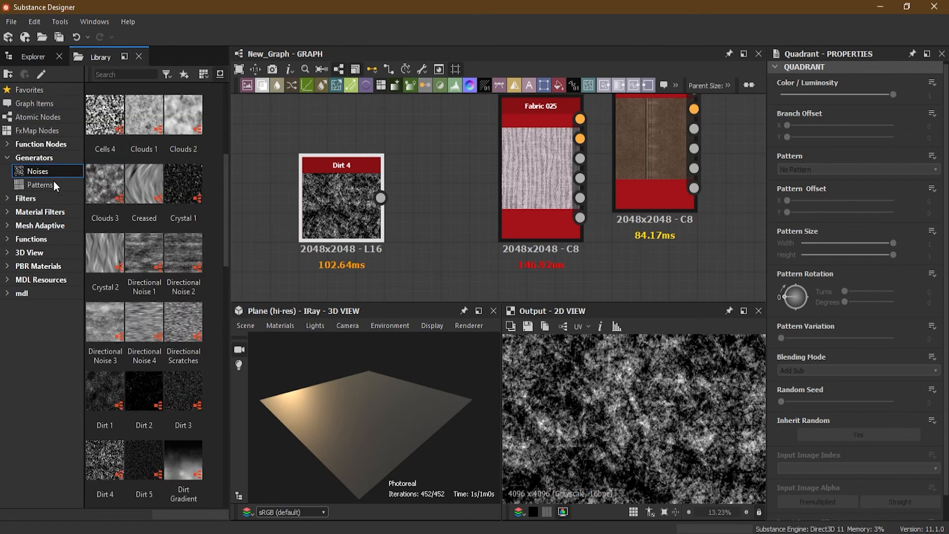
click(56, 253)
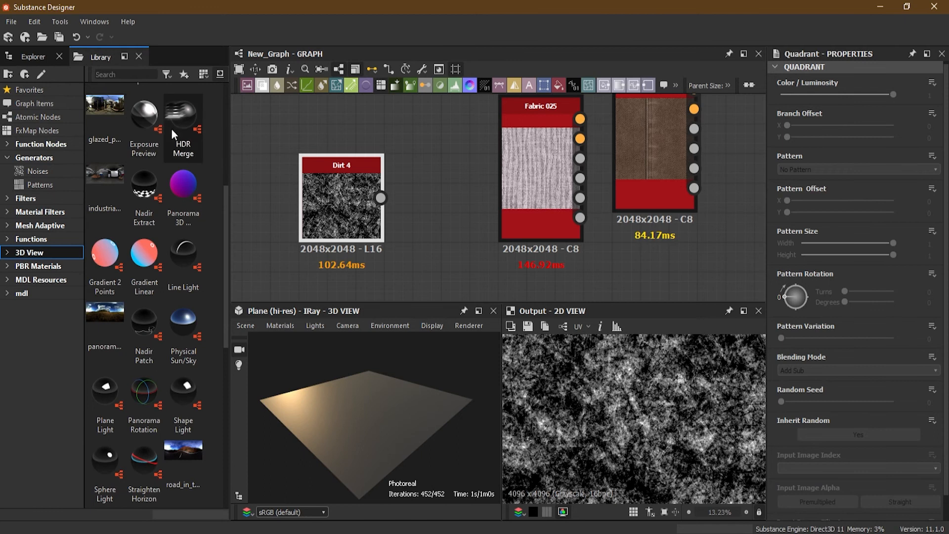
Search the Library for "brick".
click(130, 75)
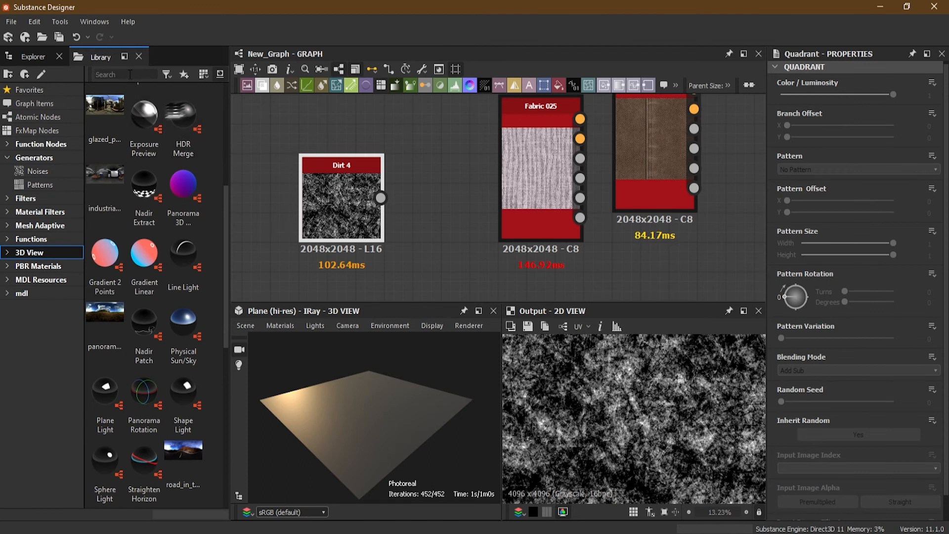
text(bric)
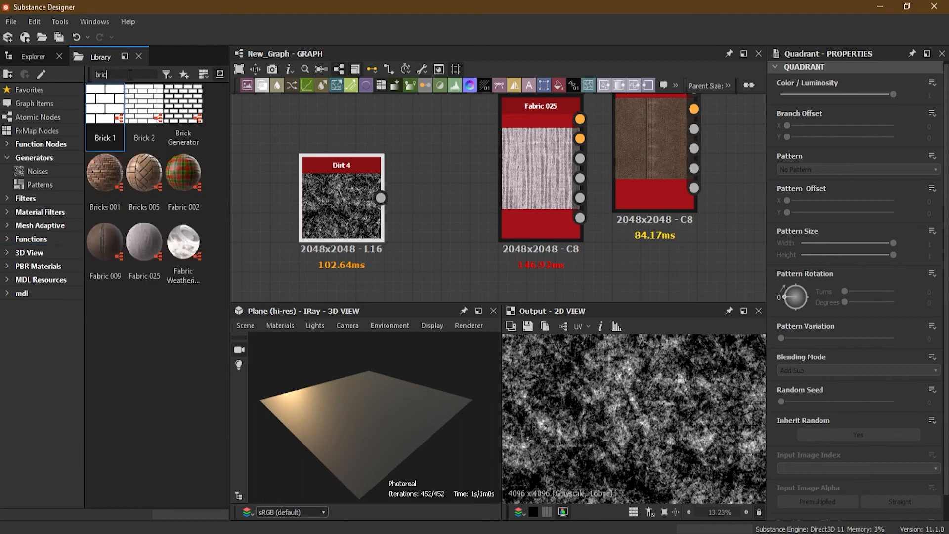
text(k)
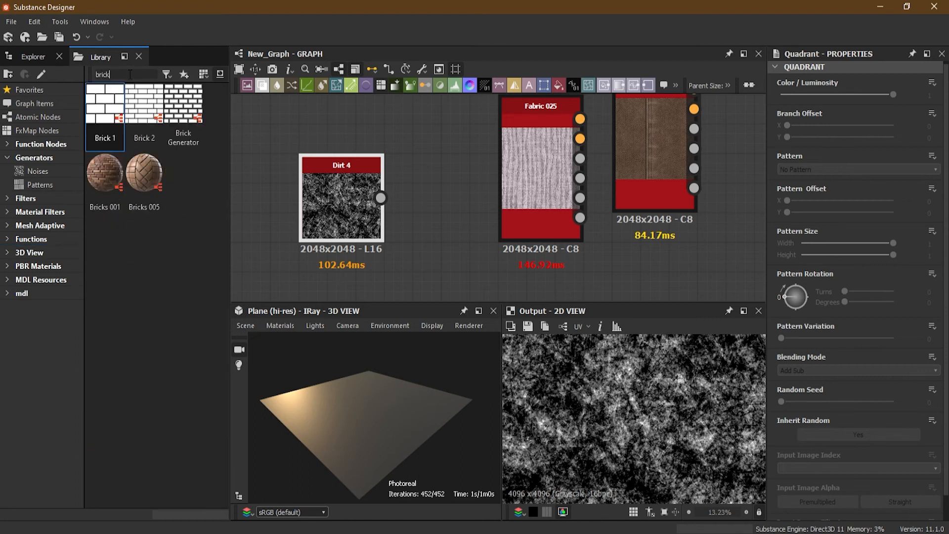
Search the Library for "plastic" instead and try to place the scratched_plastic item in the graph.
key(BackSpace)
key(BackSpace)
key(BackSpace)
key(BackSpace)
key(BackSpace)
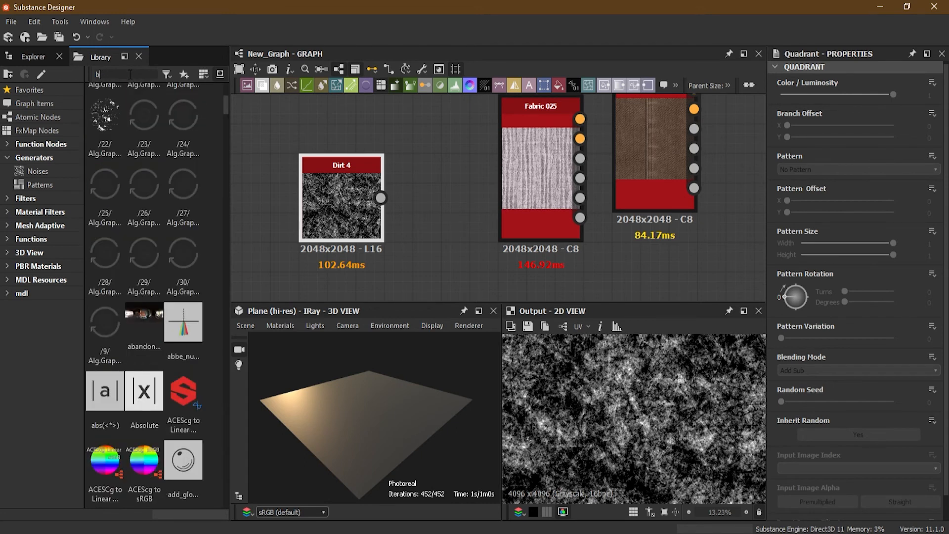
text(plastic)
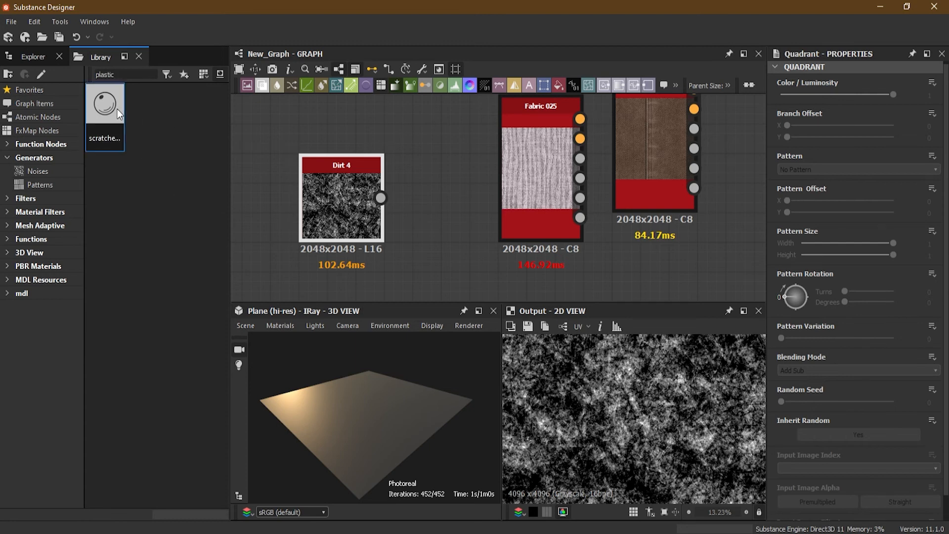
drag(104, 102, 432, 158)
middle_drag(268, 155, 498, 164)
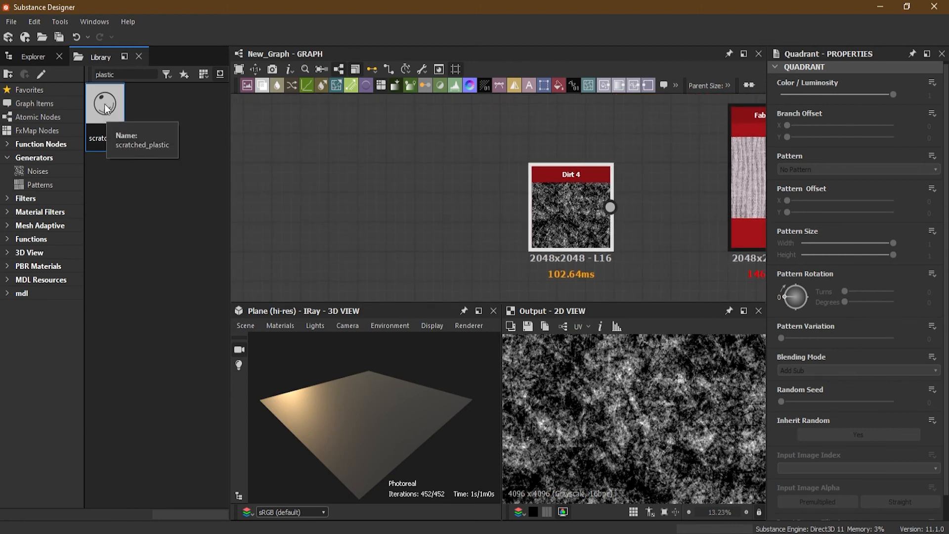
Clear the Library search and show the contents of the Generators category.
drag(134, 76, 73, 75)
key(BackSpace)
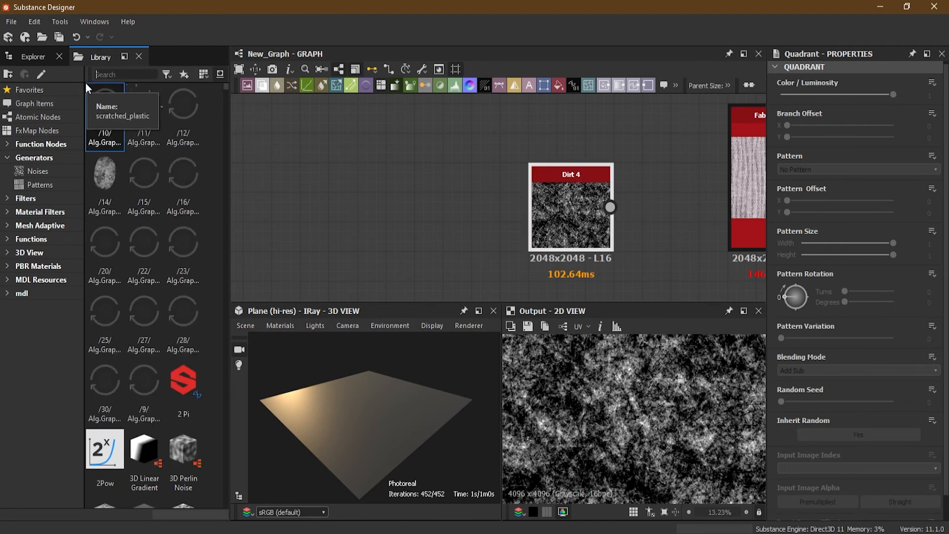
click(45, 158)
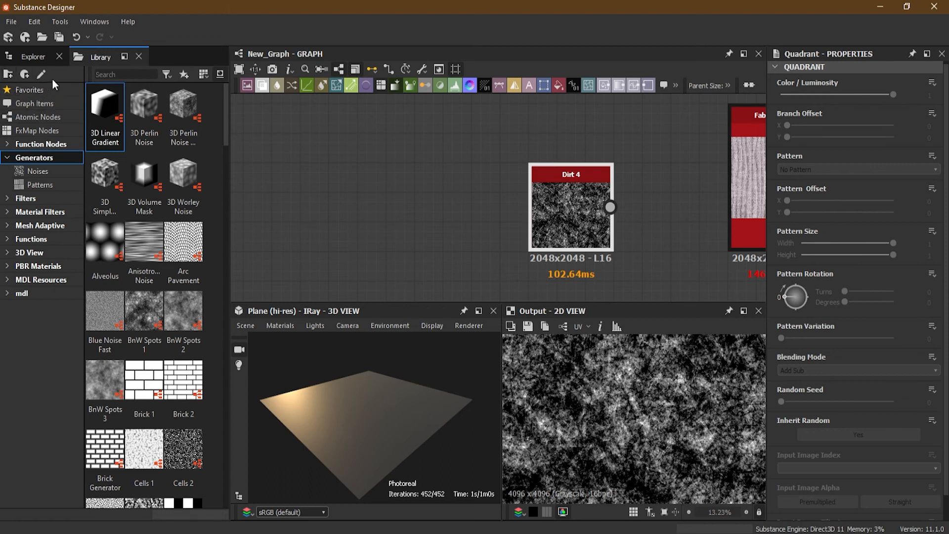
Add a new folder to the Library and rename it "My Stuff".
click(9, 75)
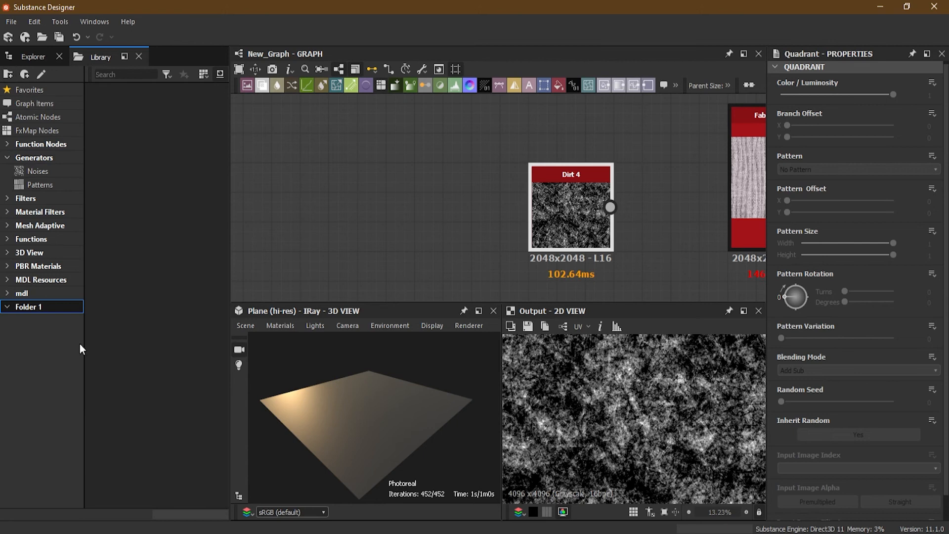
right_click(35, 306)
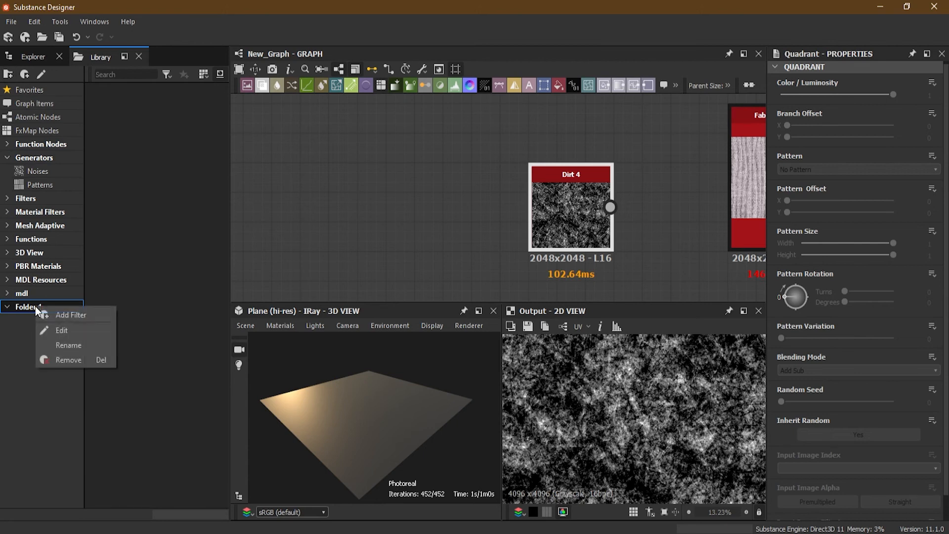
click(84, 341)
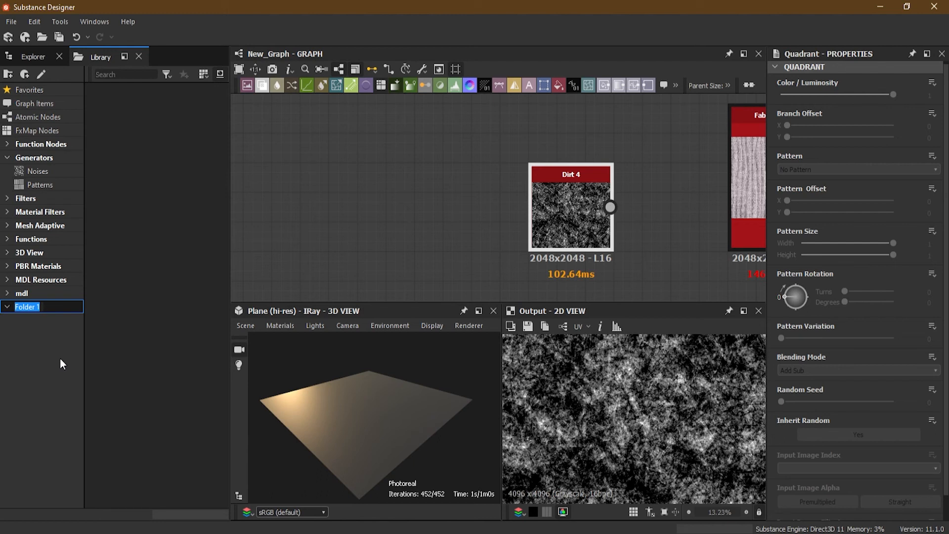
text(Cost)
key(BackSpace)
key(BackSpace)
key(BackSpace)
key(BackSpace)
text(My Stuff)
key(Return)
Add a filter to the My Stuff folder and review its rule options, keeping All, Base Name and Contains.
right_click(33, 306)
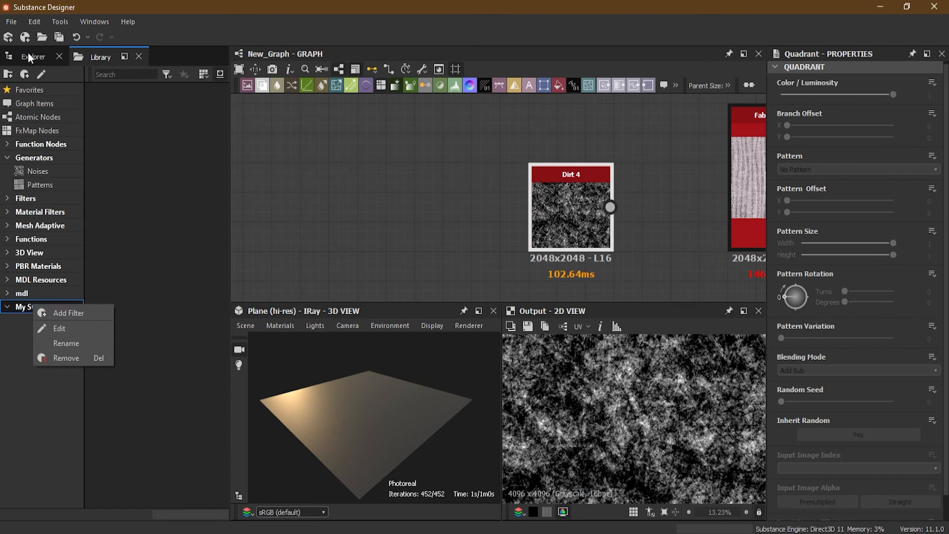
click(22, 73)
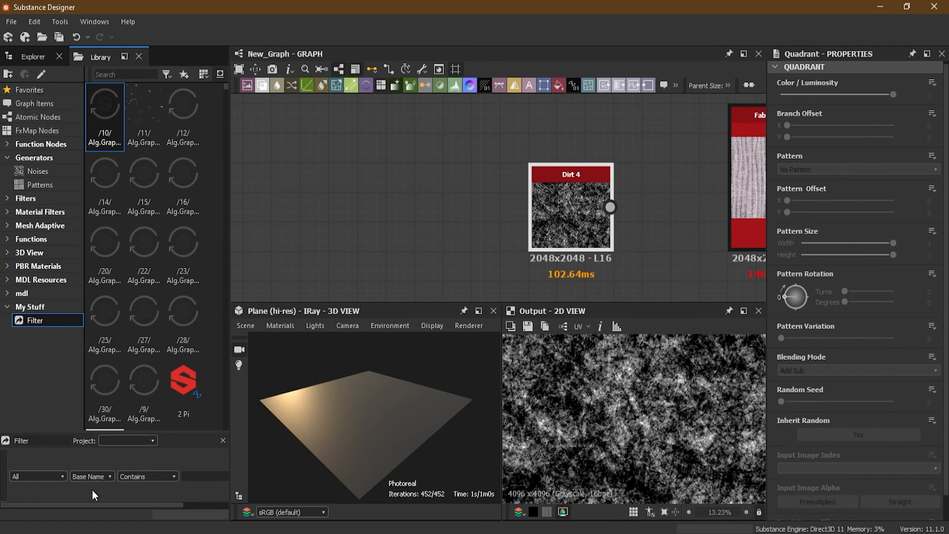
click(33, 475)
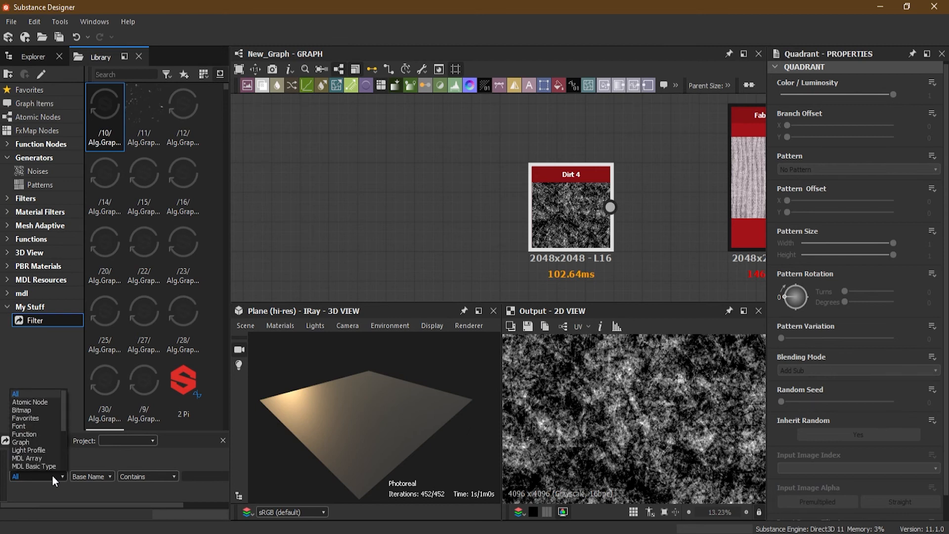
mouse_move(63, 425)
mouse_down()
mouse_move(64, 457)
mouse_move(63, 411)
mouse_move(64, 460)
mouse_move(58, 410)
mouse_up()
drag(64, 419, 63, 382)
click(35, 393)
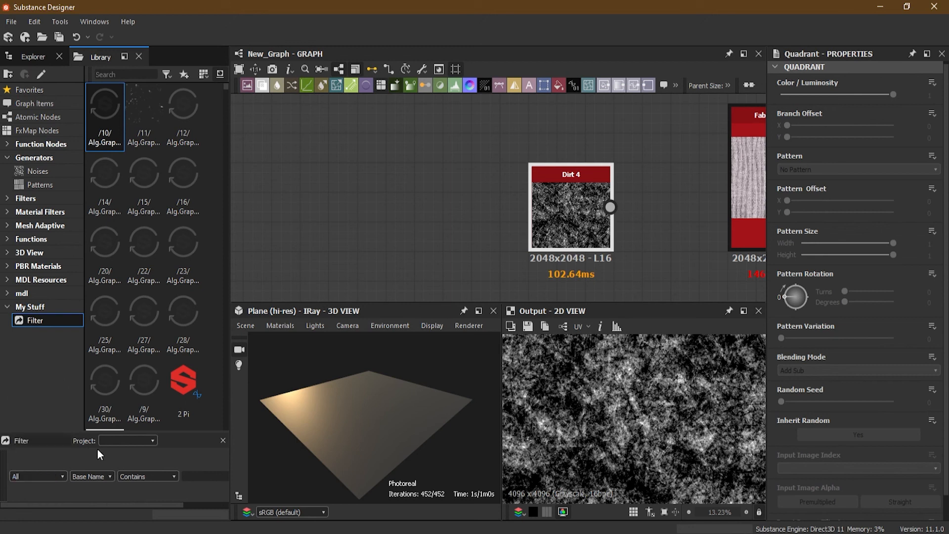
click(96, 477)
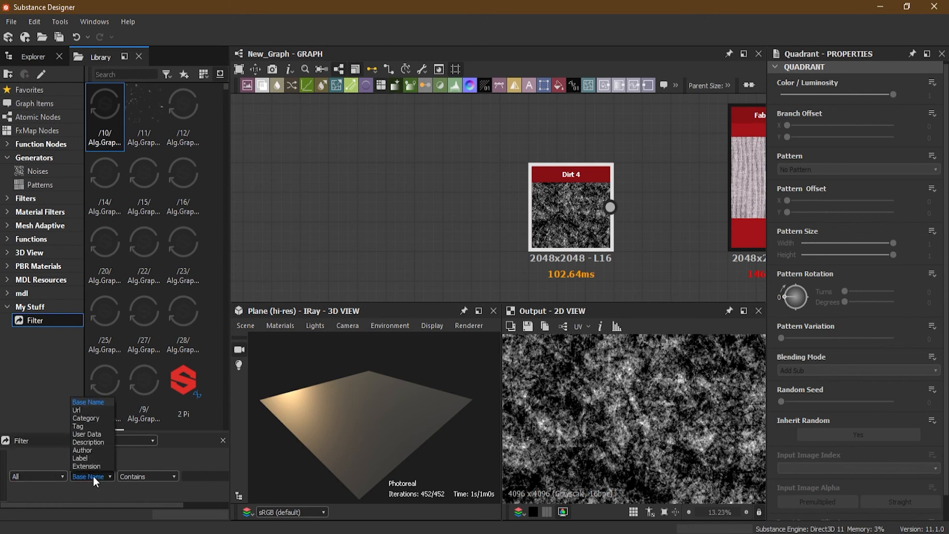
click(100, 406)
click(145, 476)
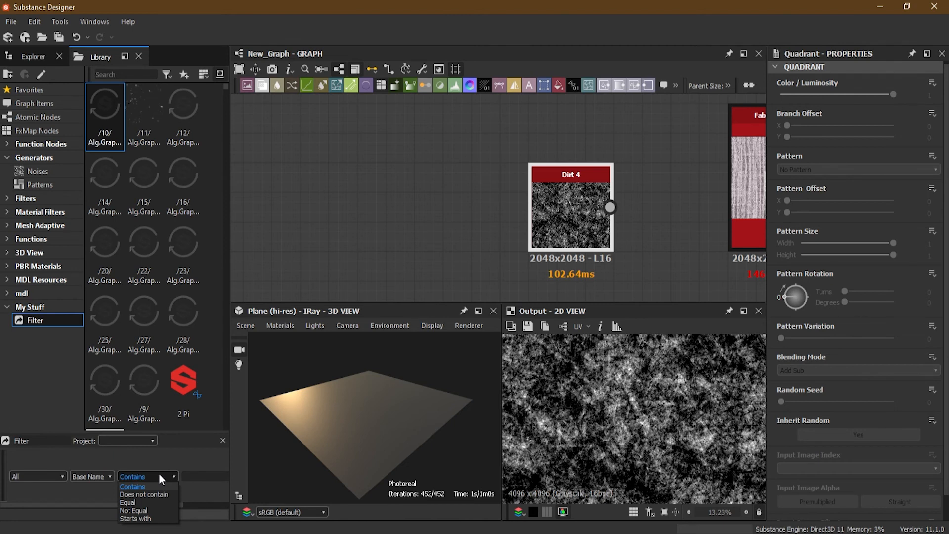
Set the new filter's project to User project.
click(140, 438)
click(140, 438)
click(181, 449)
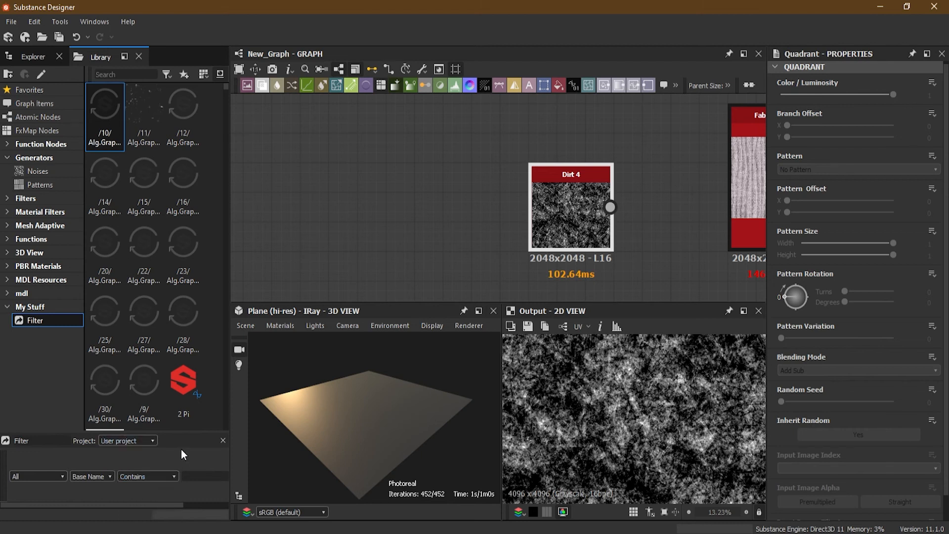
click(135, 443)
click(176, 443)
Make the filter show items whose base name contains "Brick".
drag(176, 505, 227, 505)
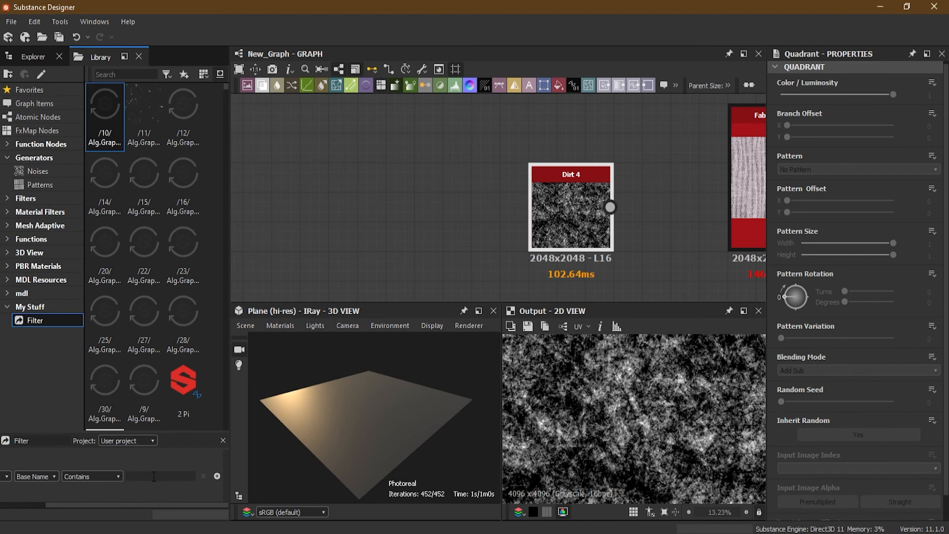
text(Brick)
key(Return)
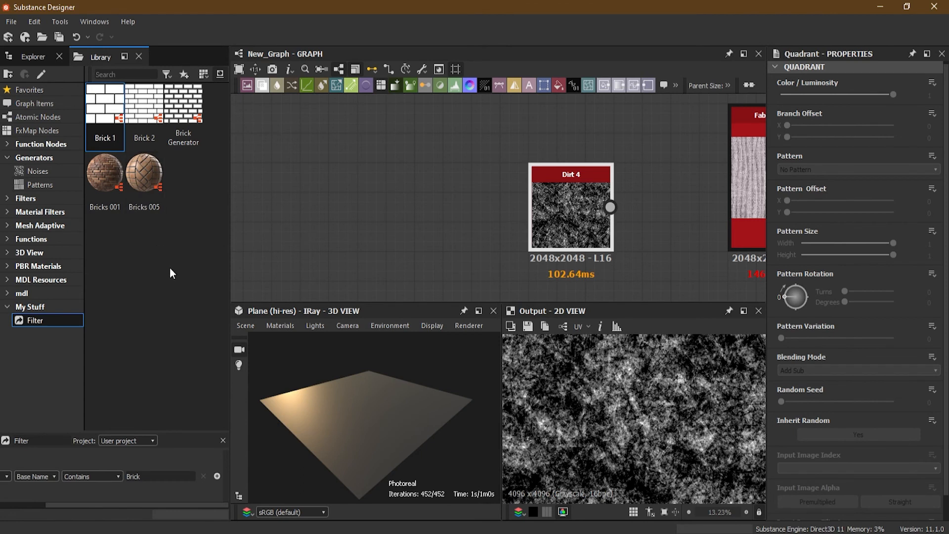
Change the filter's search text to "Fabric" and close the filter editor.
drag(174, 472, 106, 477)
text(Fabric)
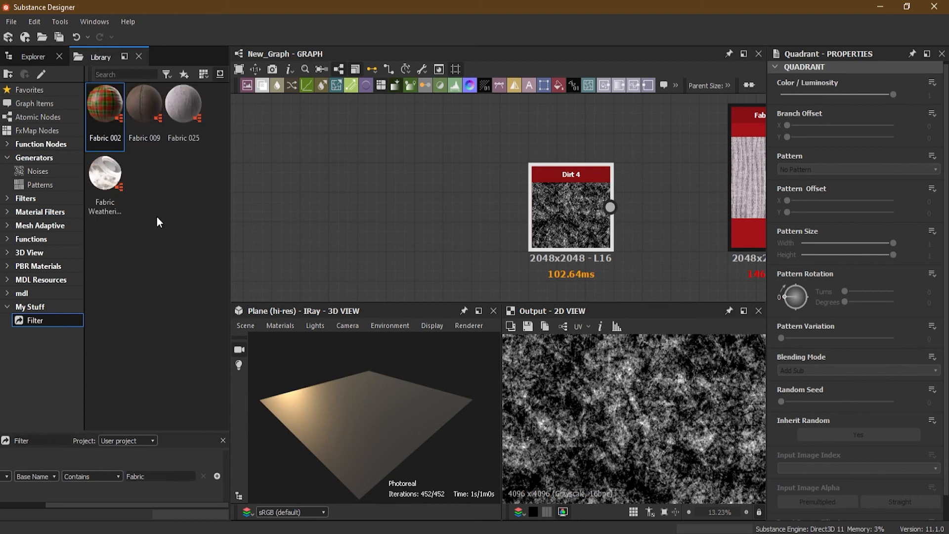
click(222, 441)
Rename the filter in the My Stuff folder as "Fabric".
right_click(34, 322)
click(88, 366)
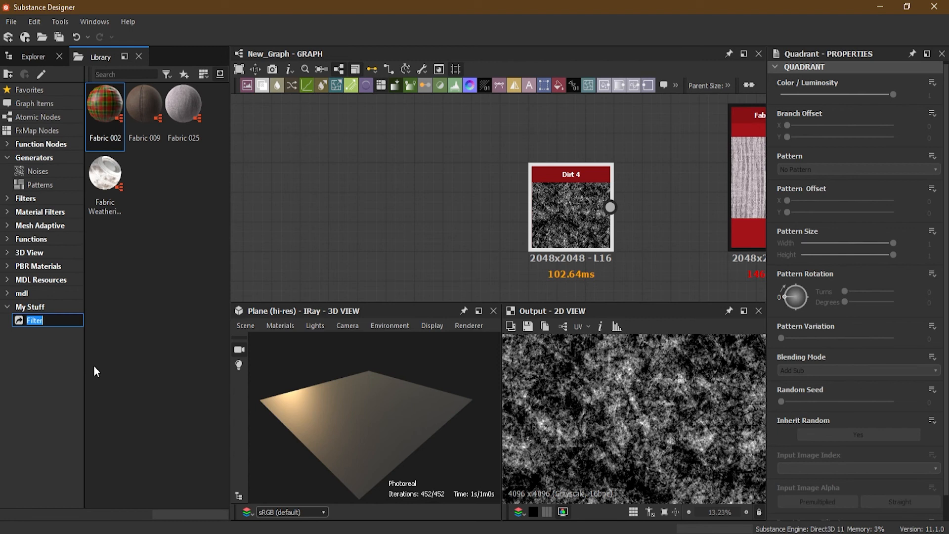
text(Fabv)
key(BackSpace)
text(ric)
key(Return)
View the Noises and Patterns categories and return to the contents of the Fabric filter.
click(39, 171)
click(45, 185)
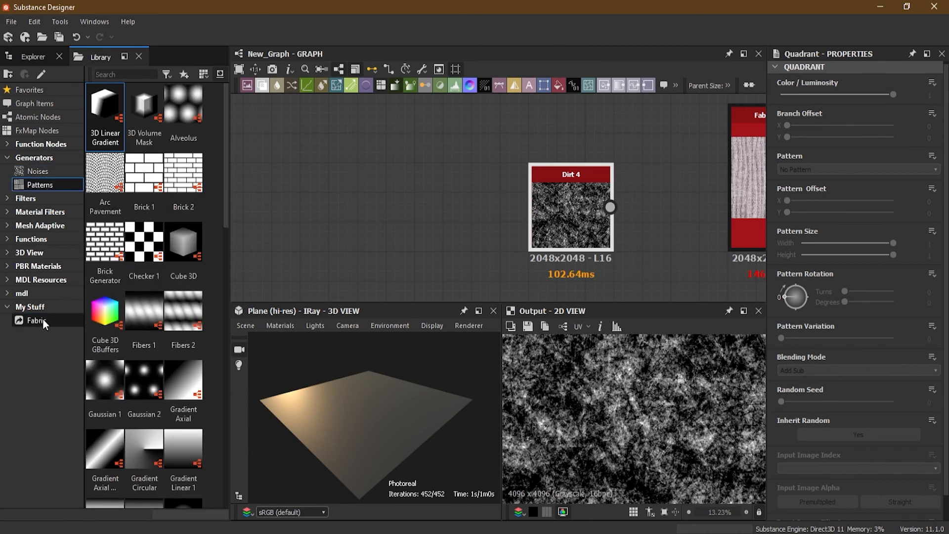
click(43, 321)
click(181, 256)
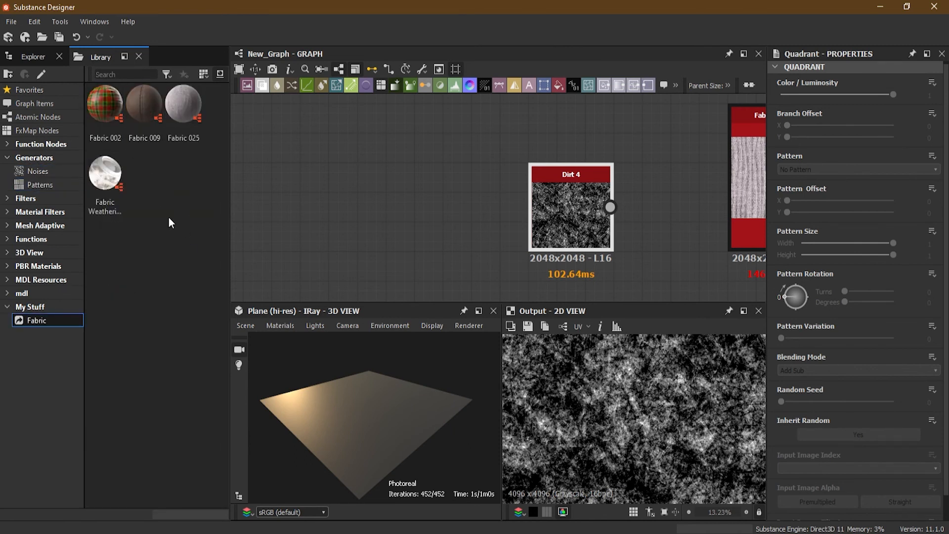